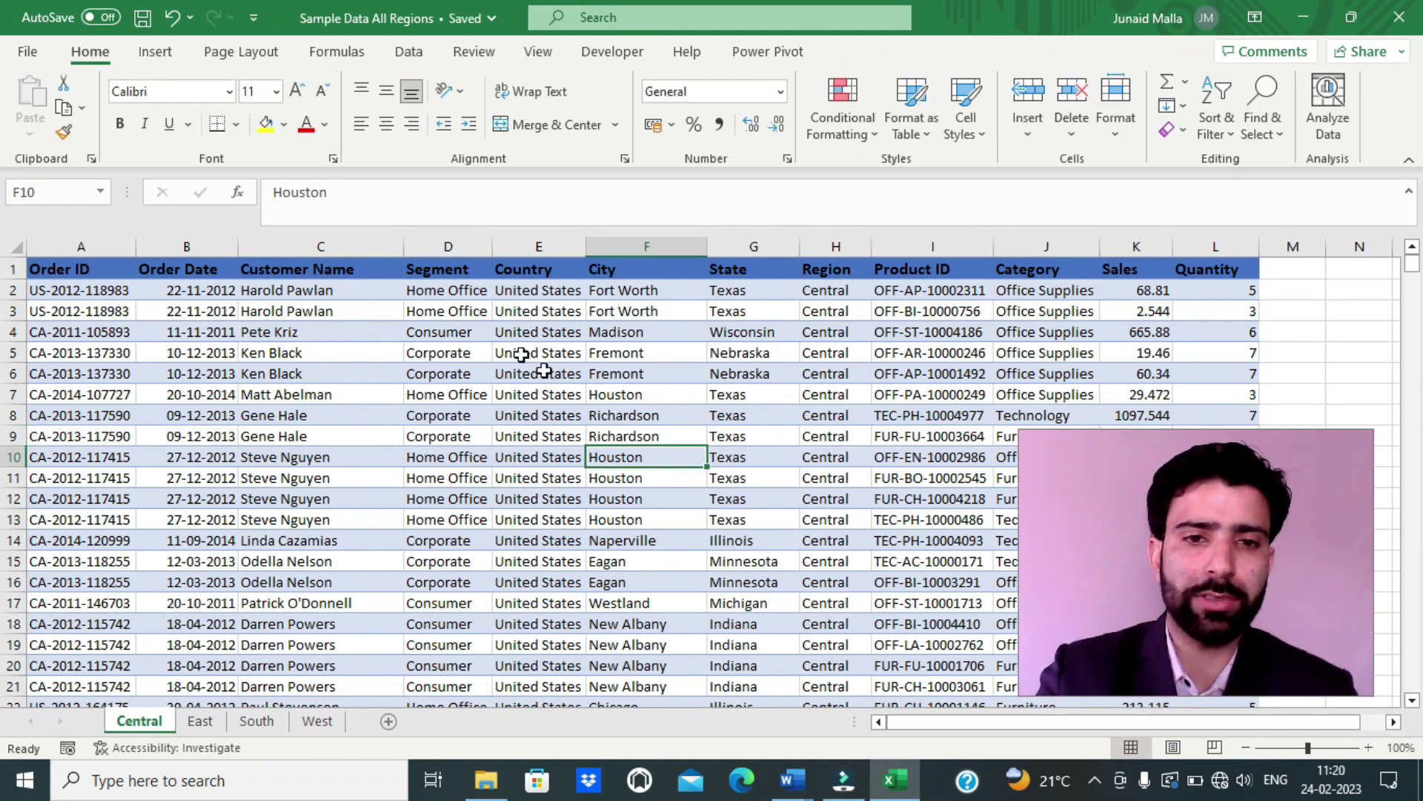
Step: Apply the Short Date format to the Order Date column (column B)
{"action": "left_click", "coordinate": [187, 246]}
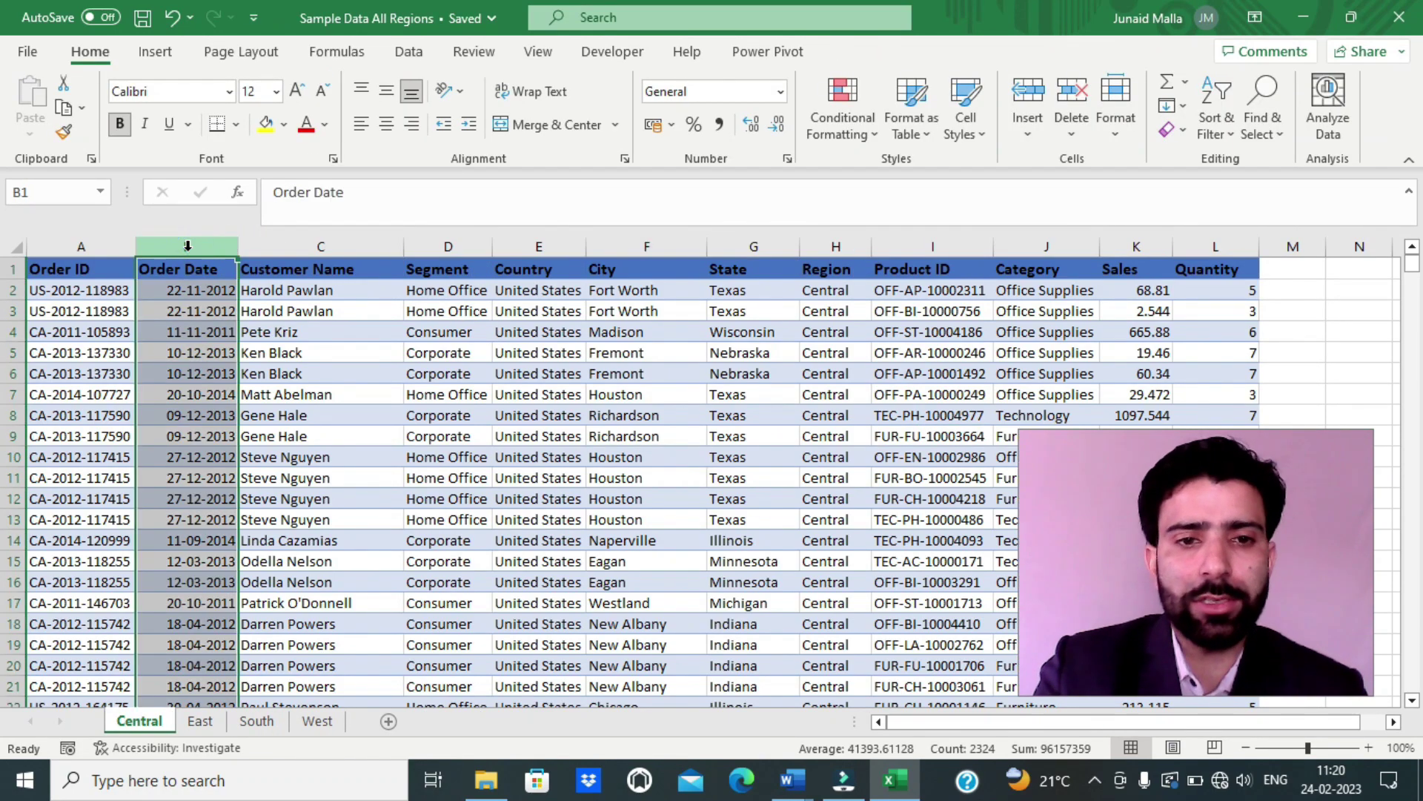
{"action": "left_click", "coordinate": [780, 92]}
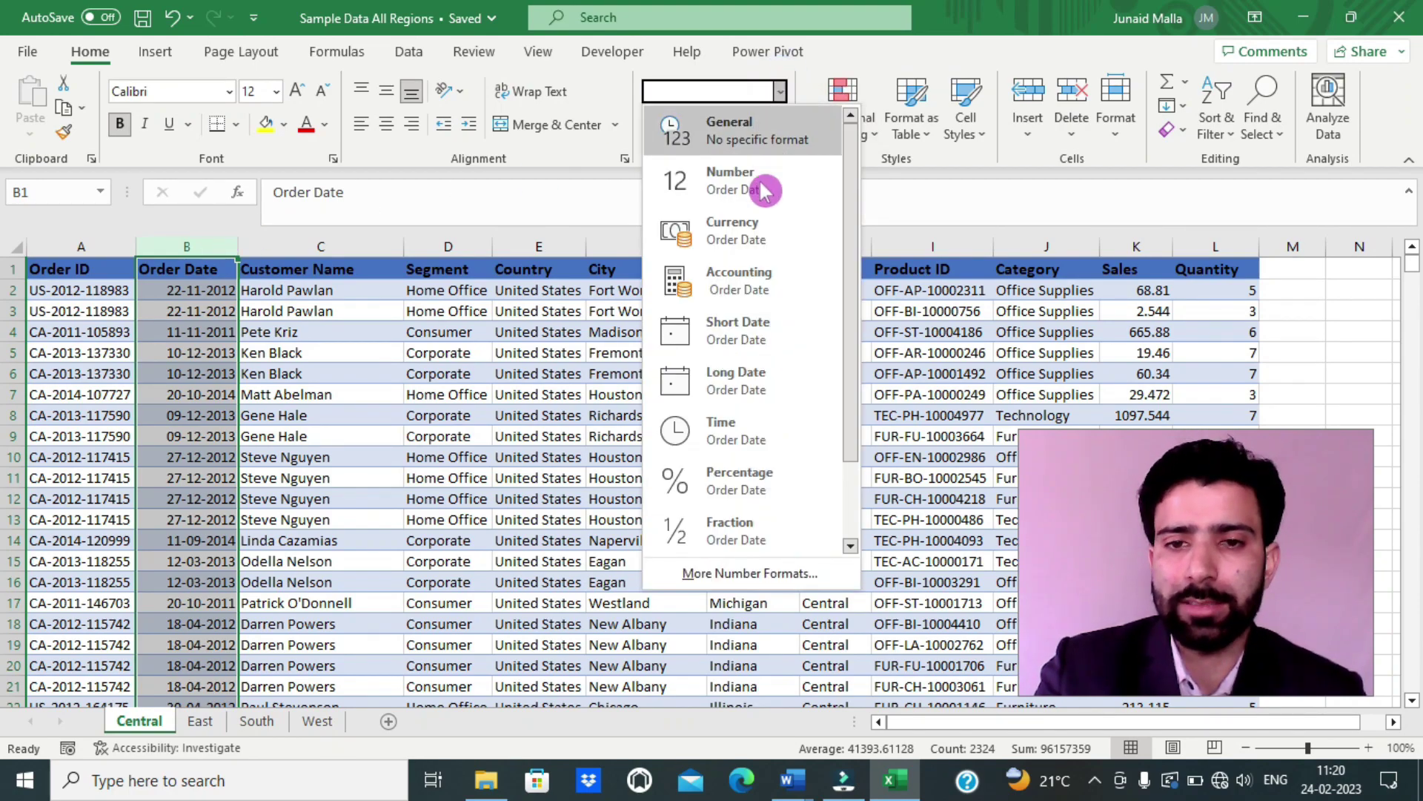
{"action": "left_click", "coordinate": [737, 331]}
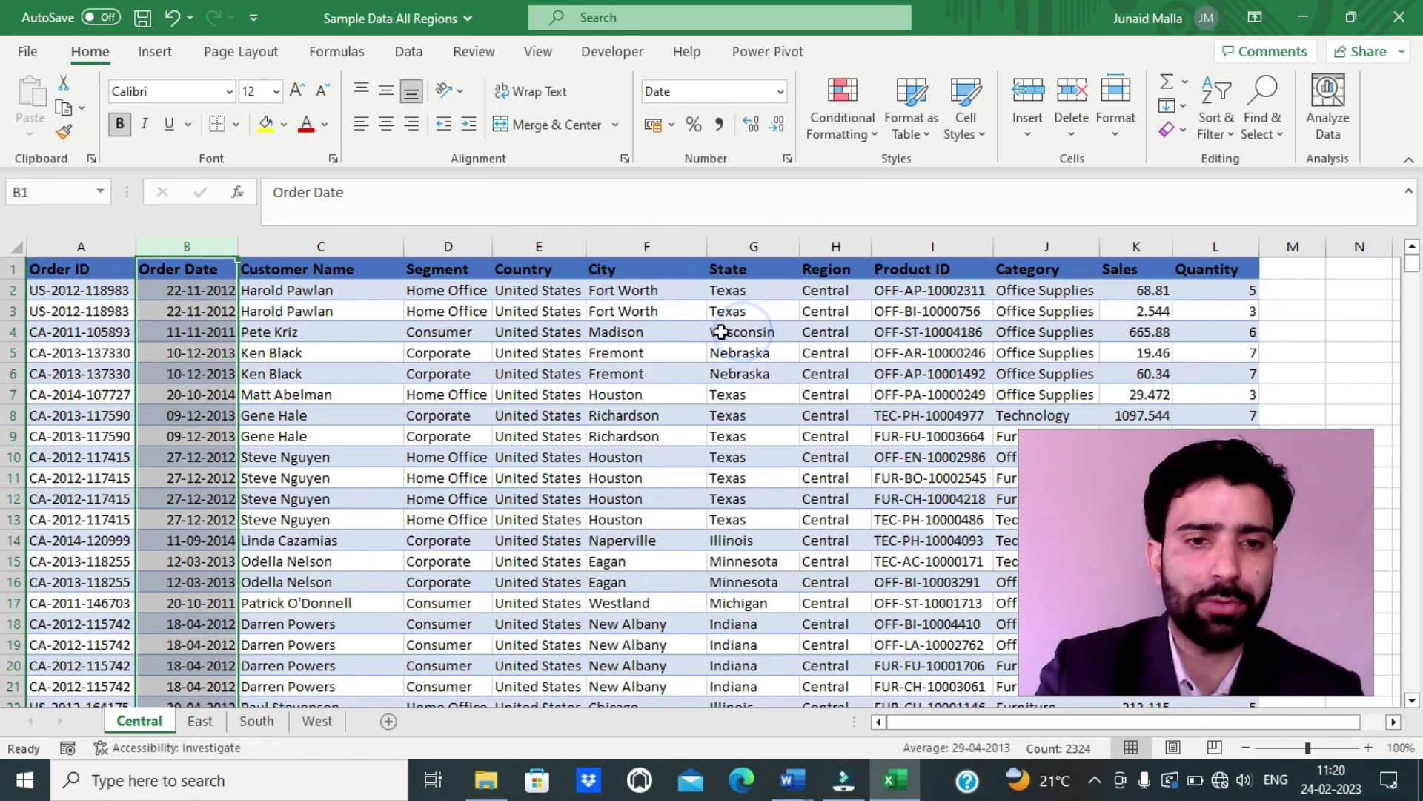
Step: Convert the sales data range A1:L2324 into an Excel table with headers, and show Power Pivot
{"action": "left_click", "coordinate": [351, 331]}
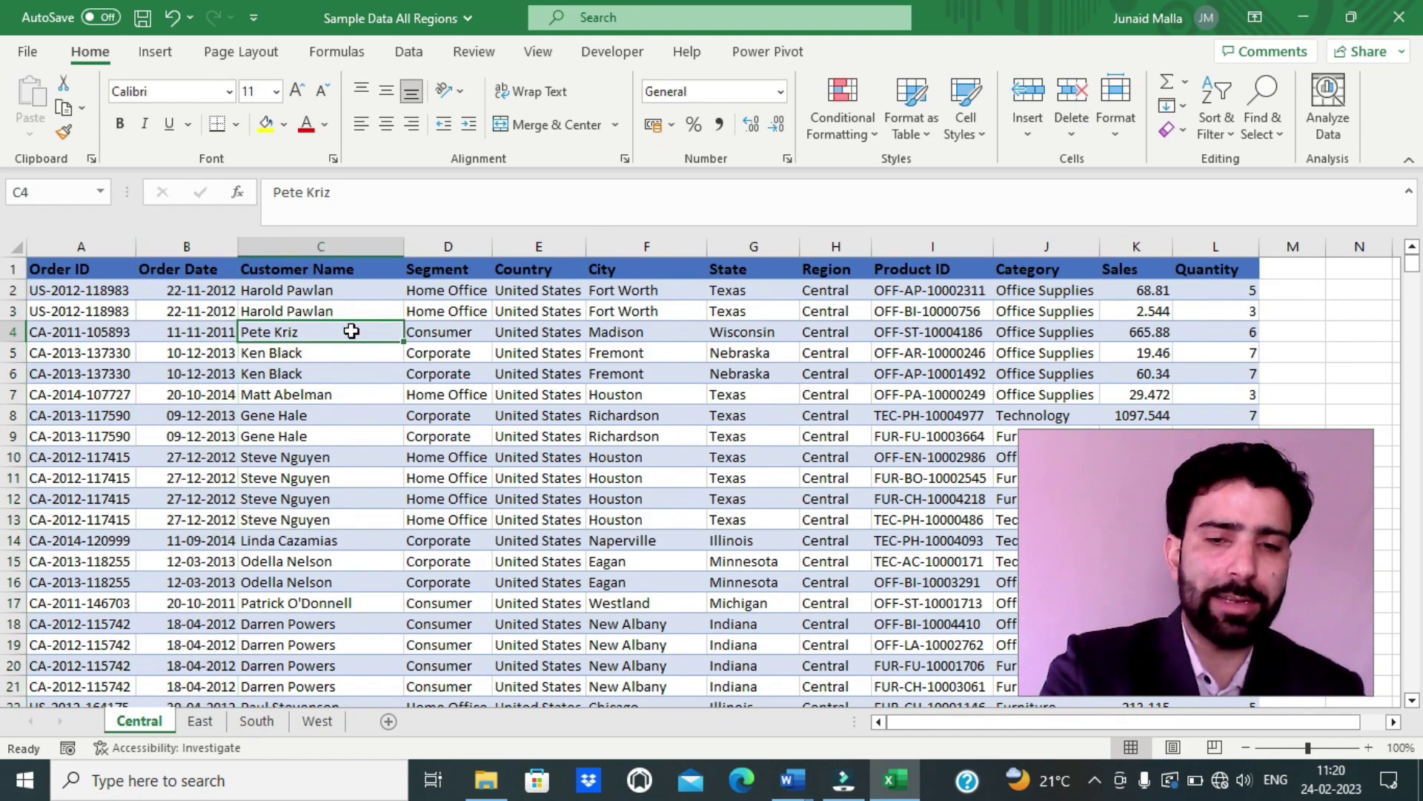
{"action": "key", "text": "ctrl+a"}
{"action": "key", "text": "ctrl+c"}
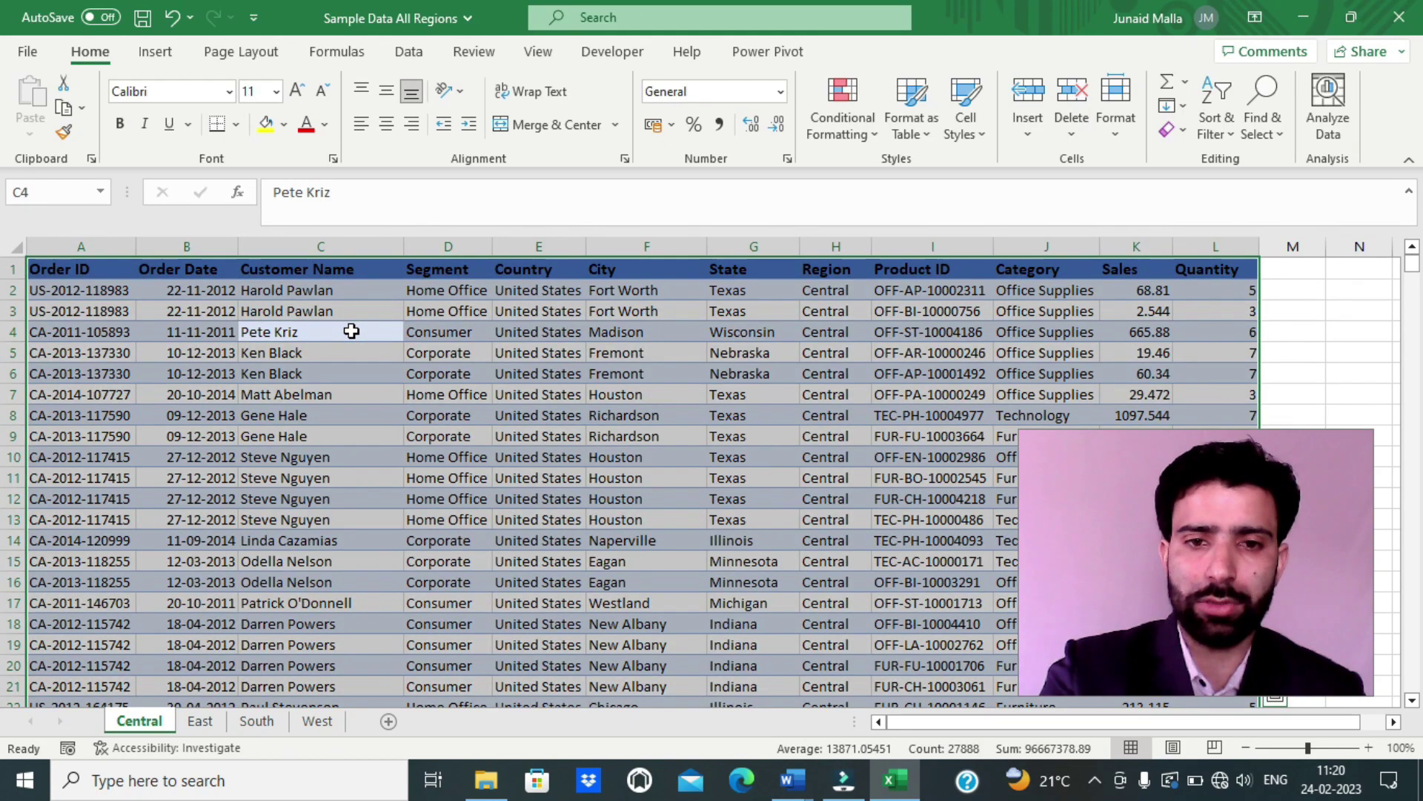
{"action": "key", "text": "ctrl+t"}
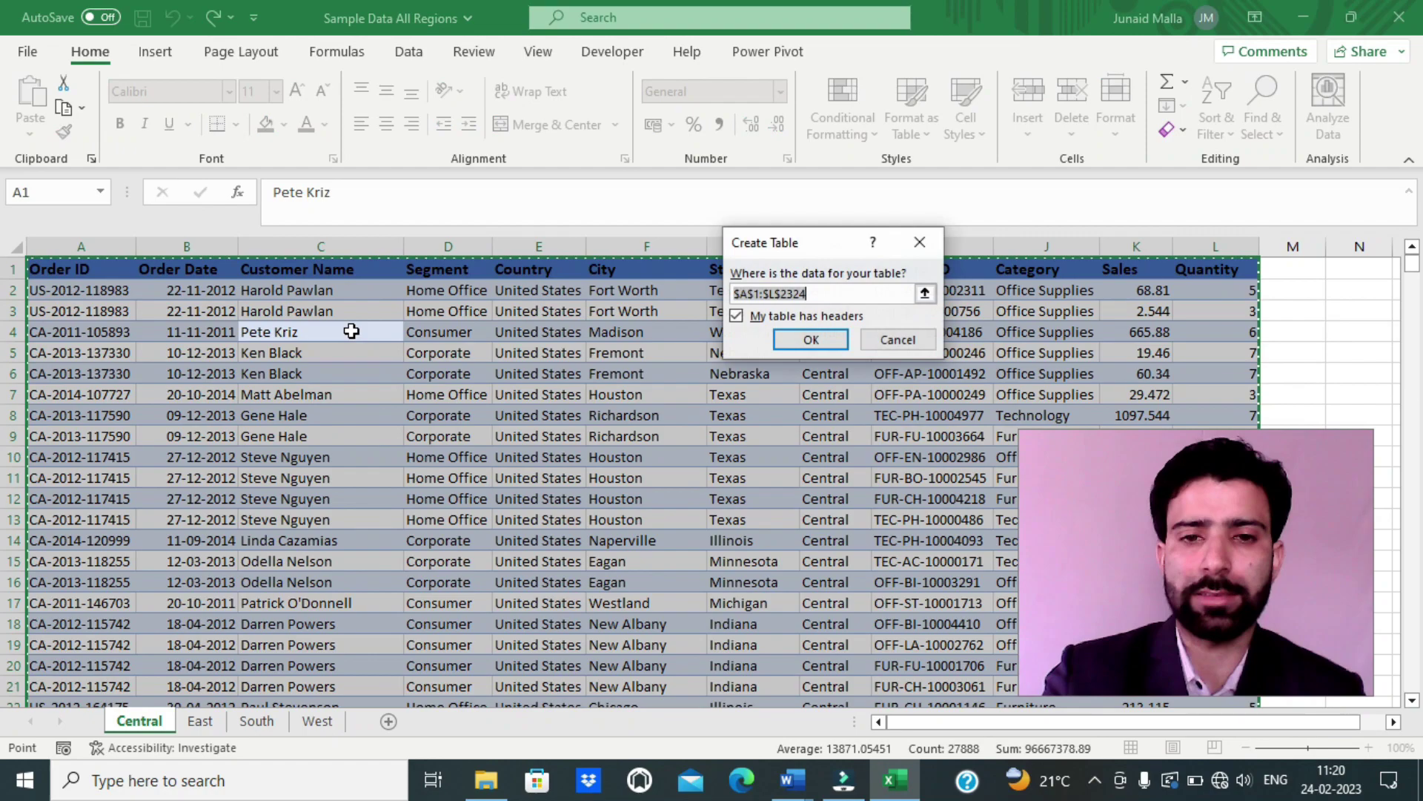
{"action": "left_click", "coordinate": [827, 341]}
{"action": "left_click", "coordinate": [589, 326]}
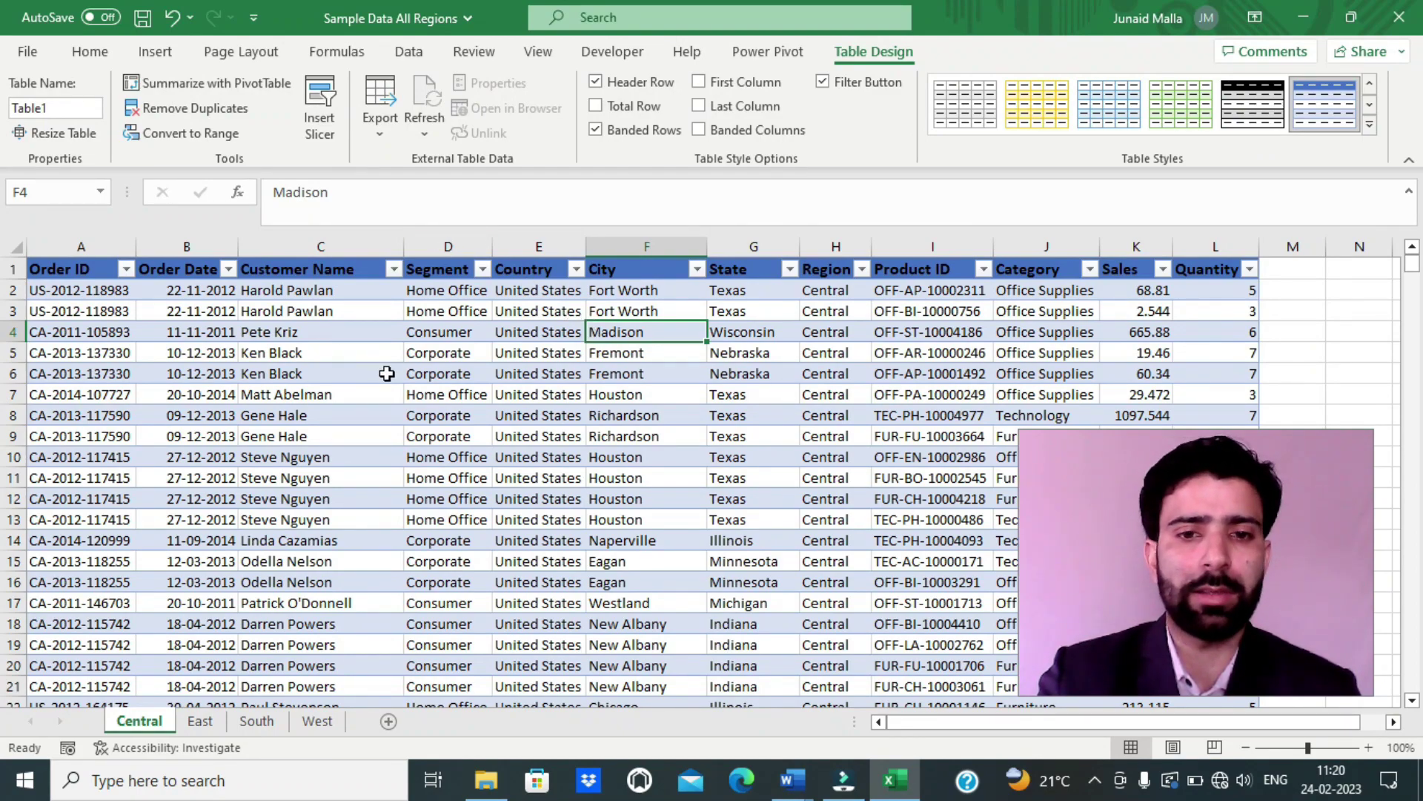
{"action": "left_click", "coordinate": [755, 54]}
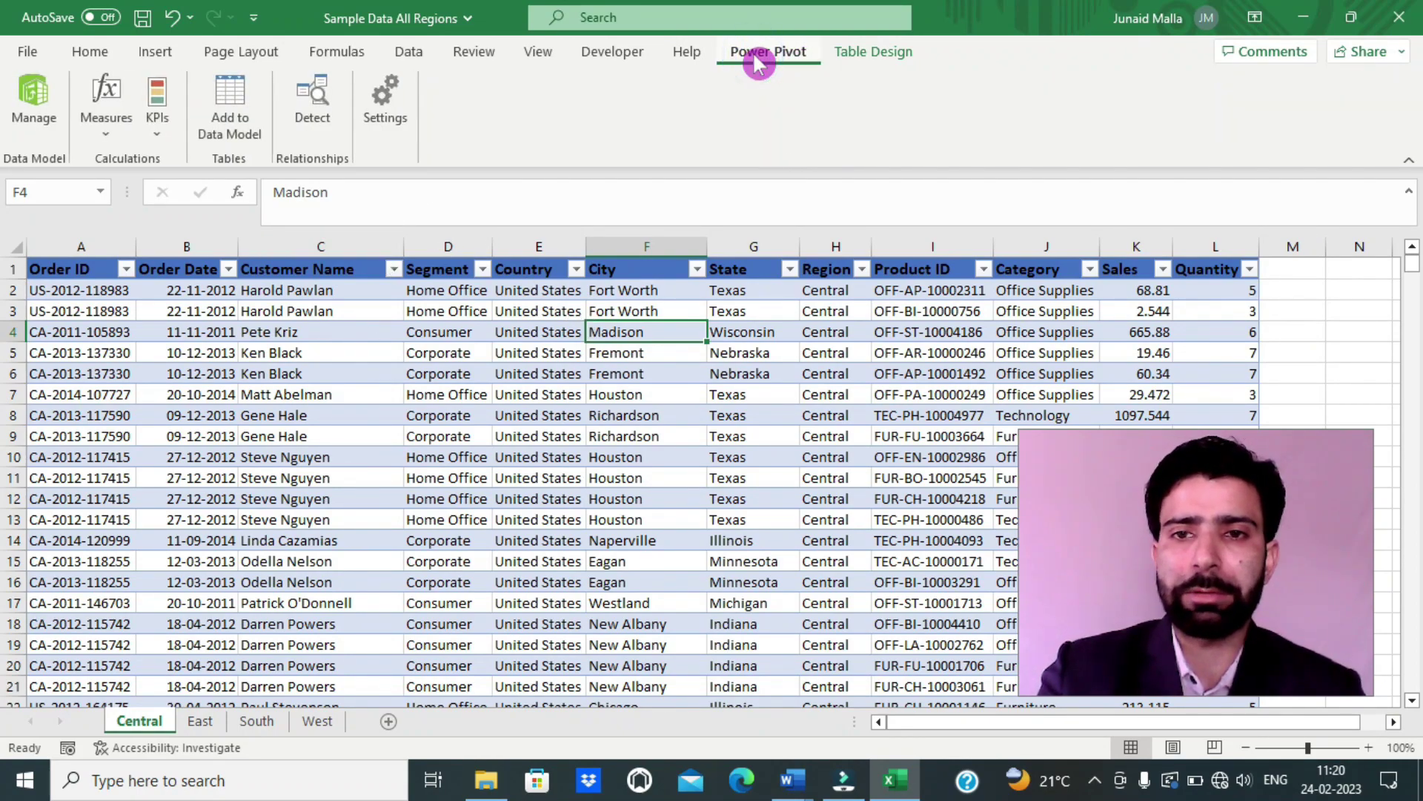
Step: Add Table1 to the data model and generate a new Calendar date table
{"action": "left_click", "coordinate": [229, 111]}
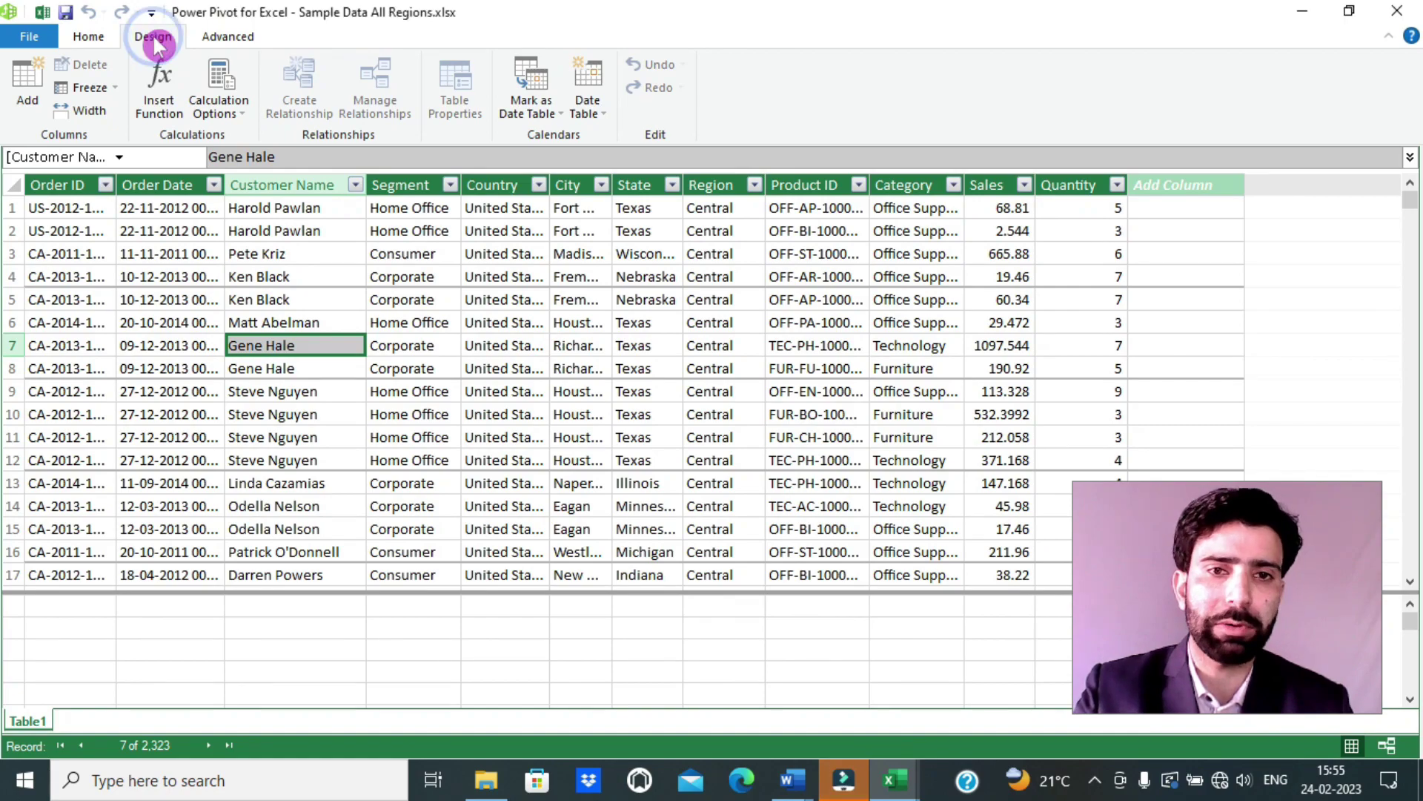
{"action": "left_click", "coordinate": [588, 104]}
{"action": "left_click", "coordinate": [610, 136]}
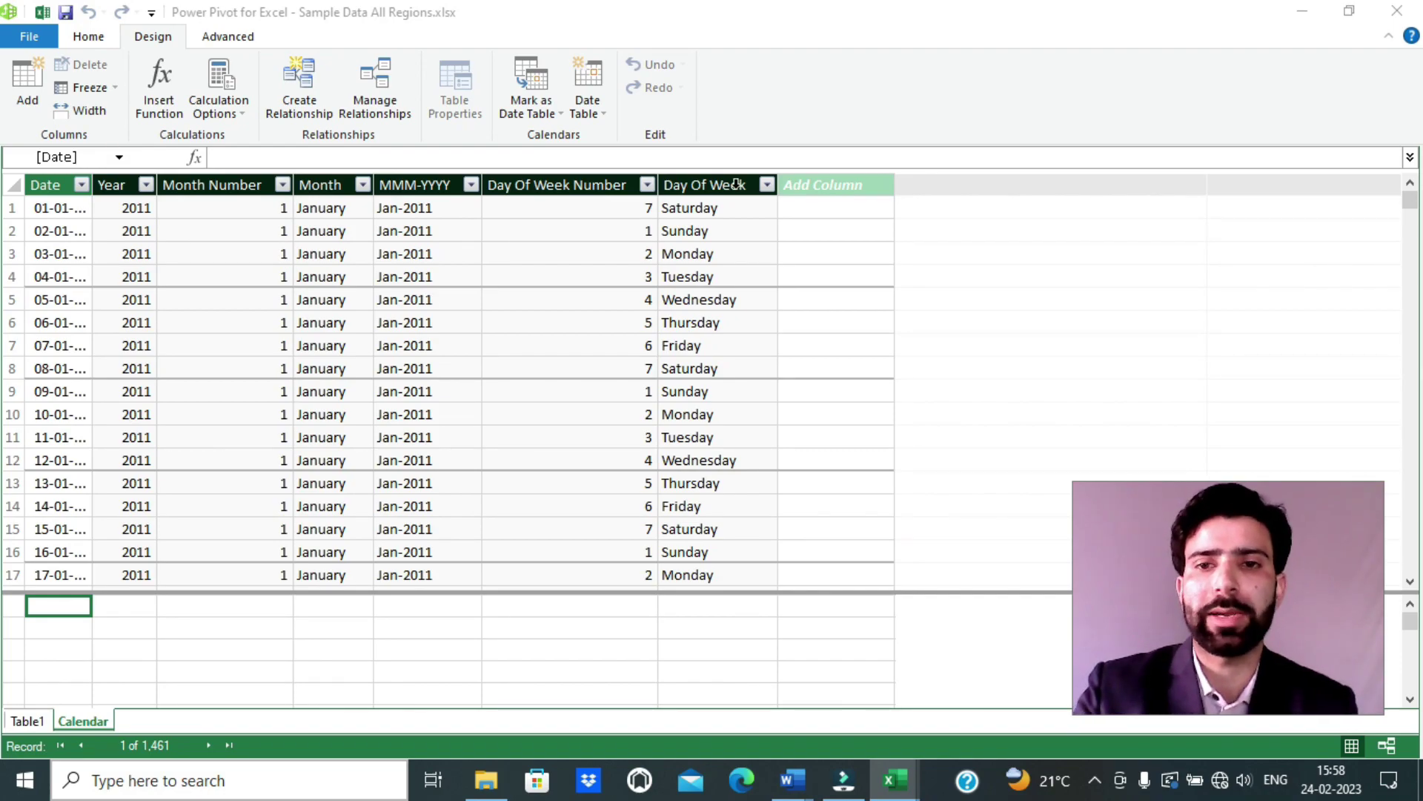
Step: Add a Calendar column named 'Fiscal Year' and begin its formula with =if
{"action": "left_click", "coordinate": [808, 185]}
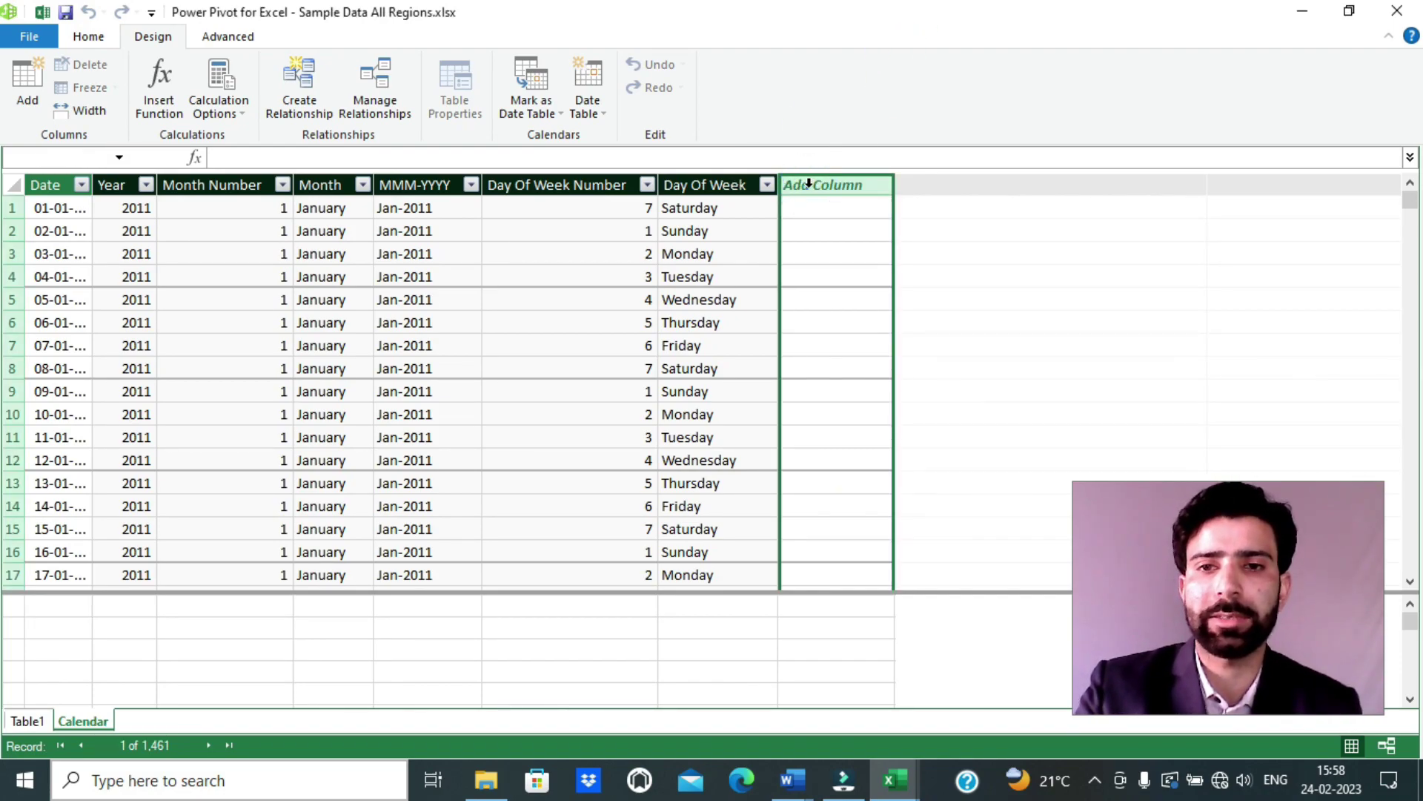
{"action": "double_click", "coordinate": [808, 184]}
{"action": "type", "text": "Fisc"}
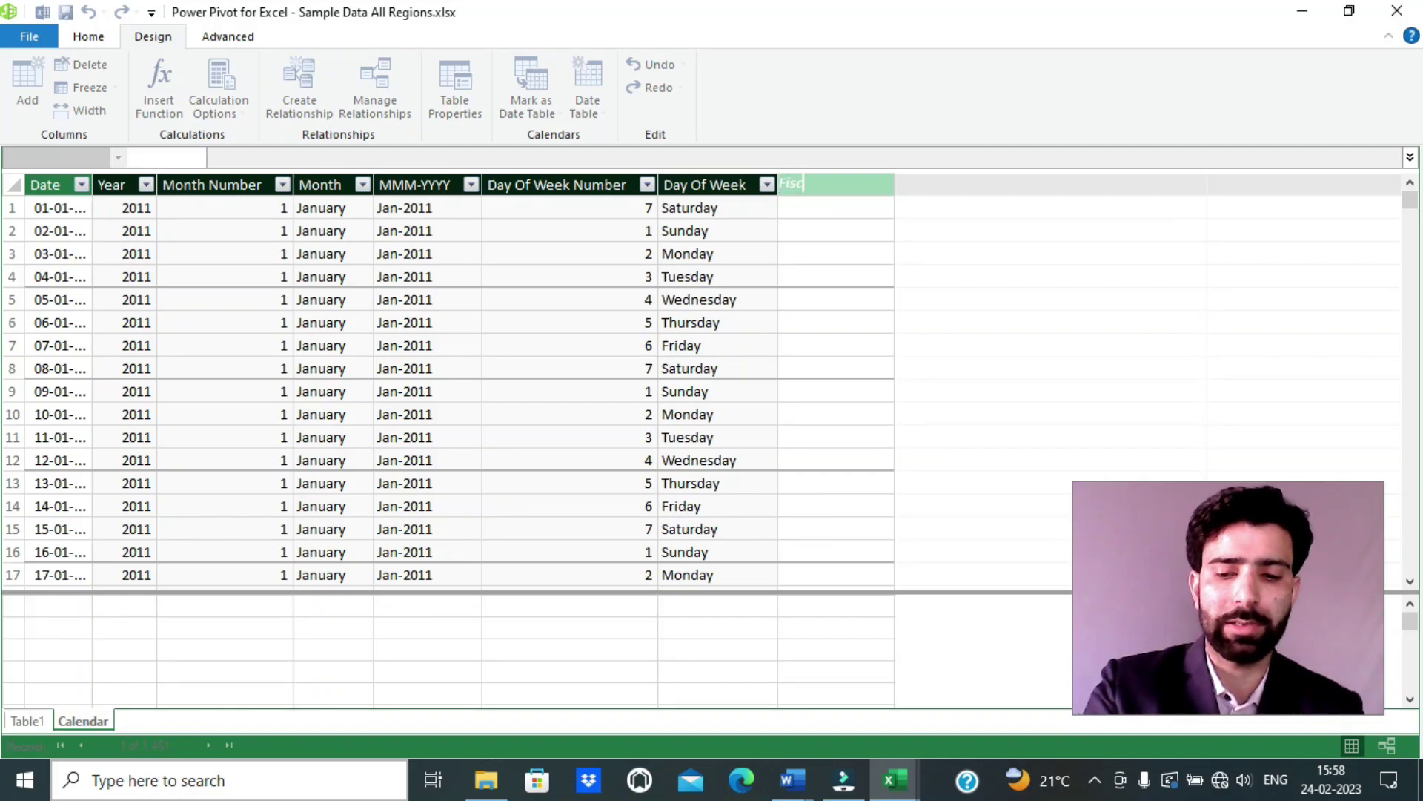
{"action": "type", "text": "al Year"}
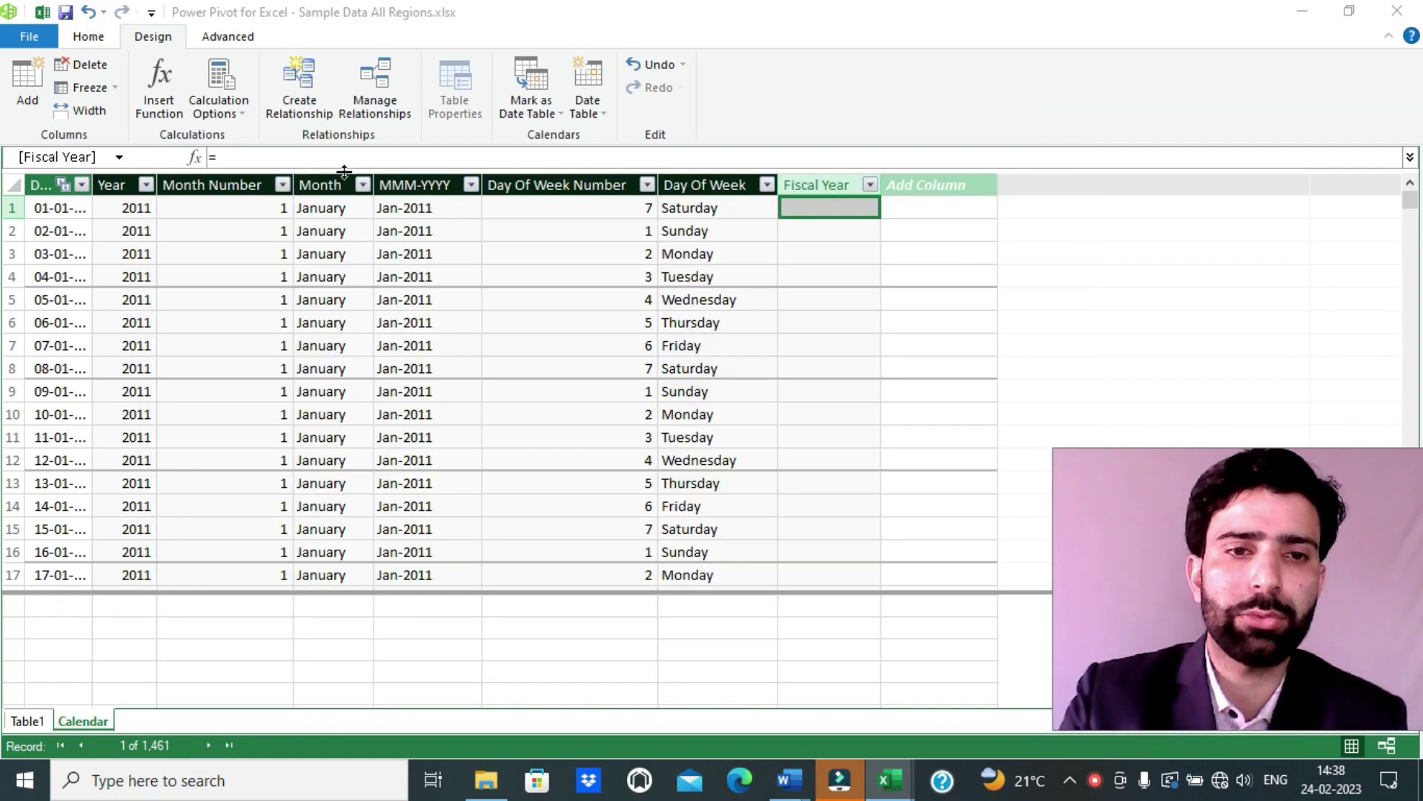
{"action": "left_click", "coordinate": [264, 159]}
{"action": "type", "text": "=if("}
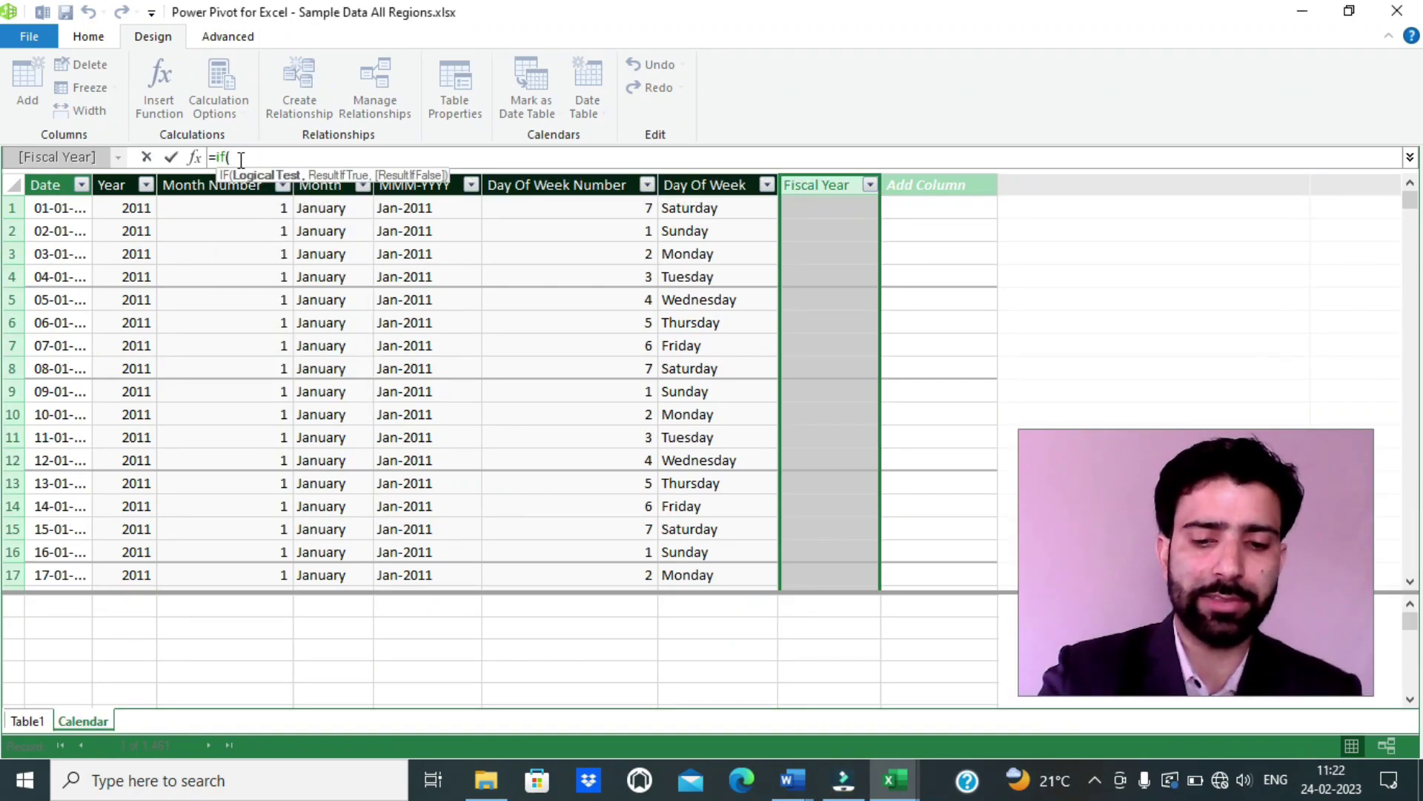
Step: Build the IF condition 'Calendar'[Month Number]<=3 with true result Year-1&"-"&Year
{"action": "type", "text": "calenda"}
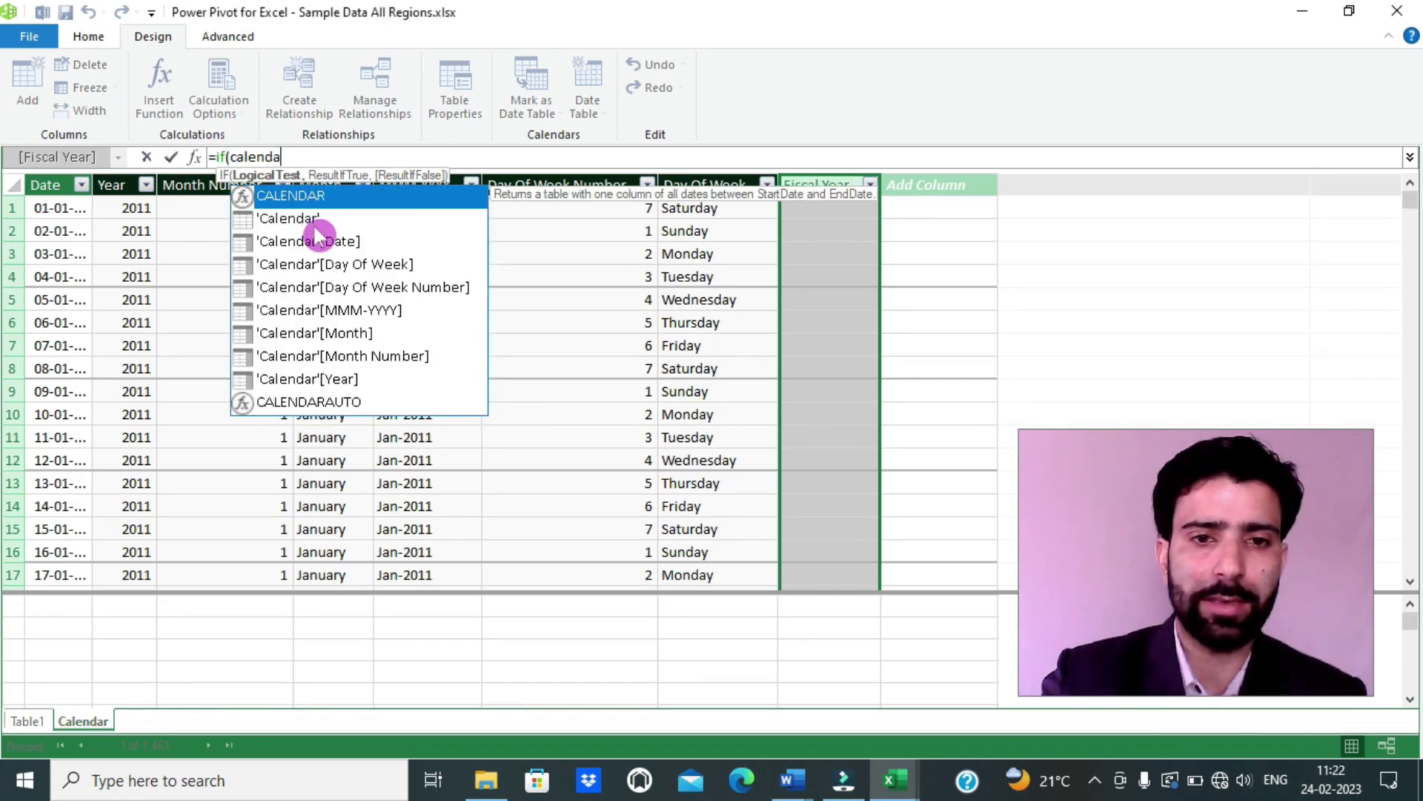
{"action": "left_click", "coordinate": [343, 355]}
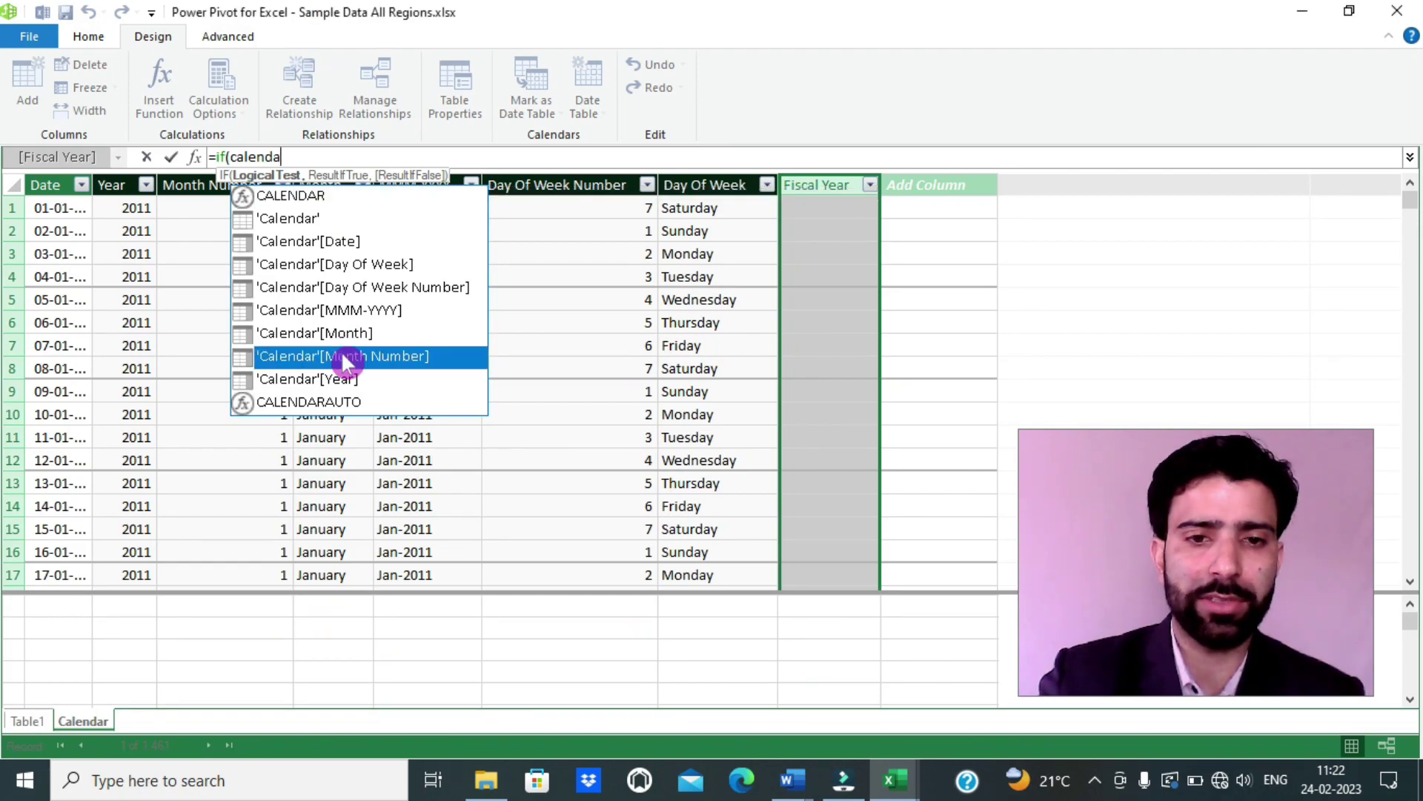
{"action": "double_click", "coordinate": [341, 355]}
{"action": "type", "text": "<"}
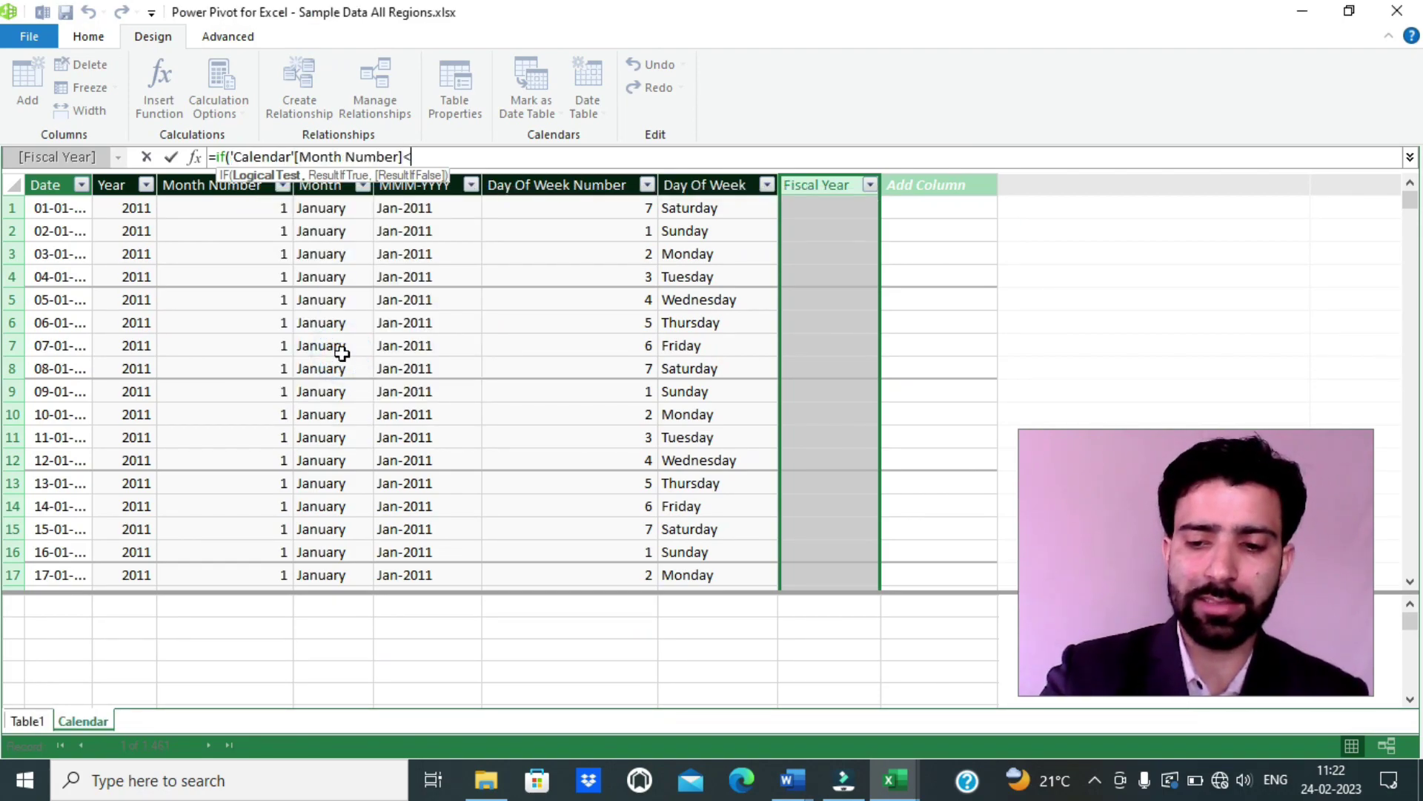
{"action": "type", "text": "=3,"}
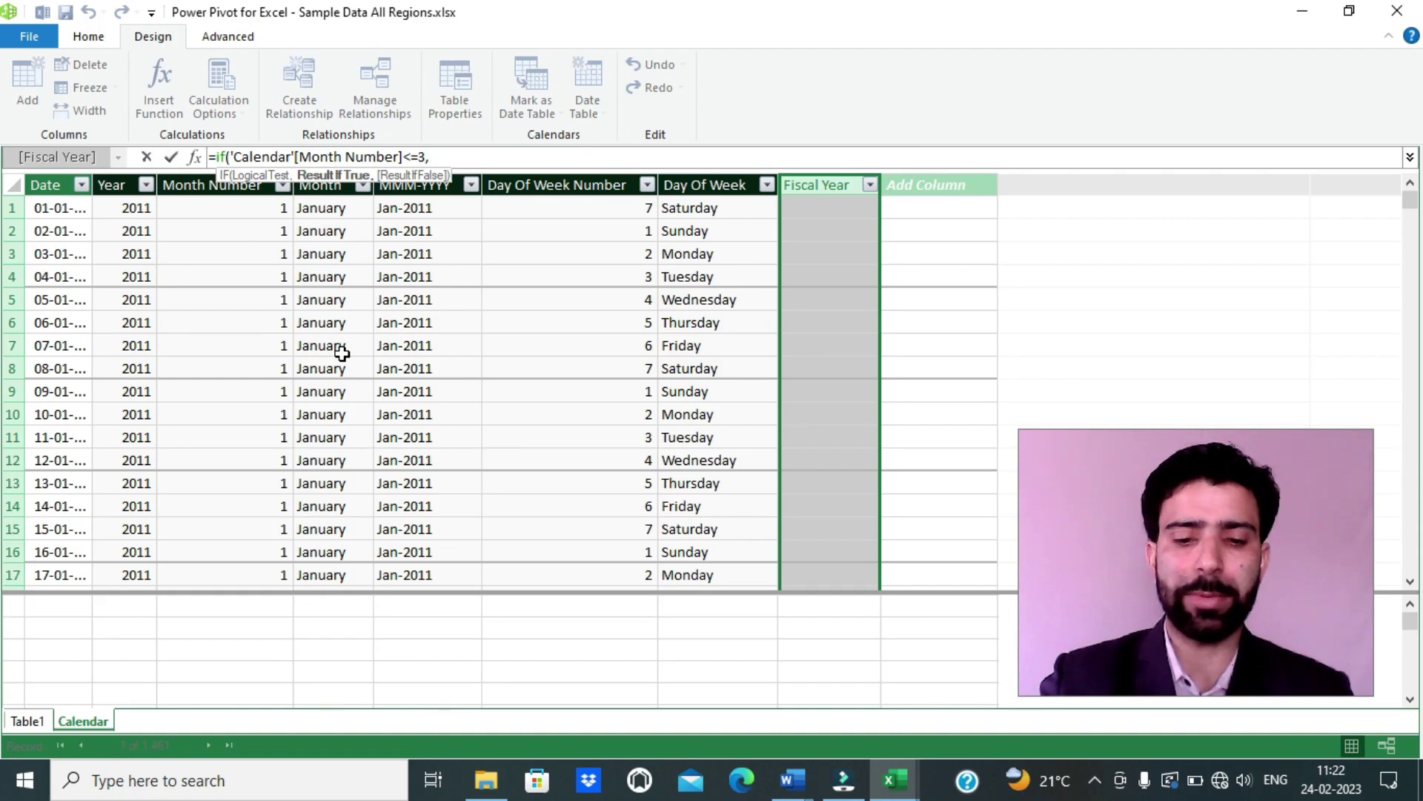
{"action": "type", "text": "calenda"}
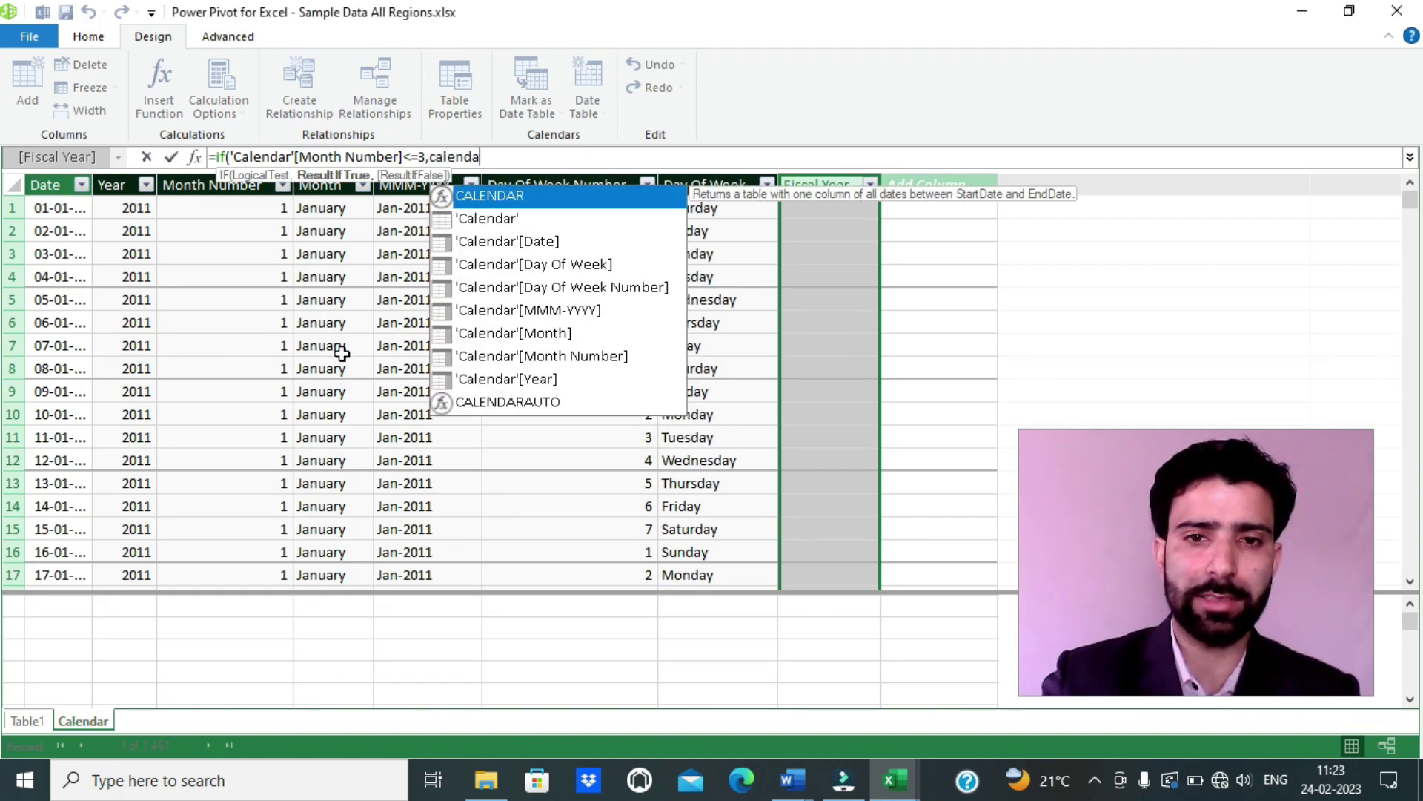
{"action": "left_click", "coordinate": [545, 380]}
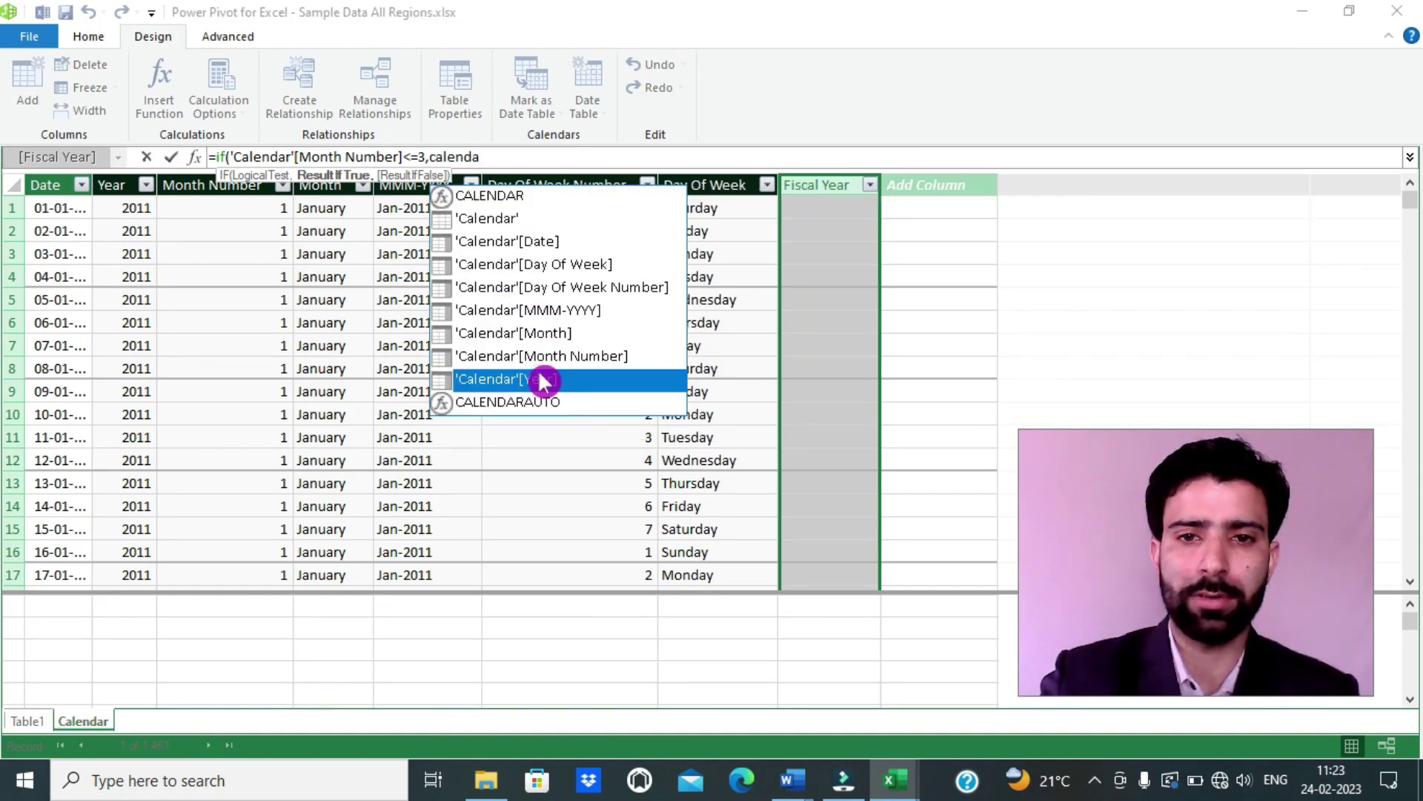
{"action": "double_click", "coordinate": [545, 380]}
{"action": "type", "text": "-1"}
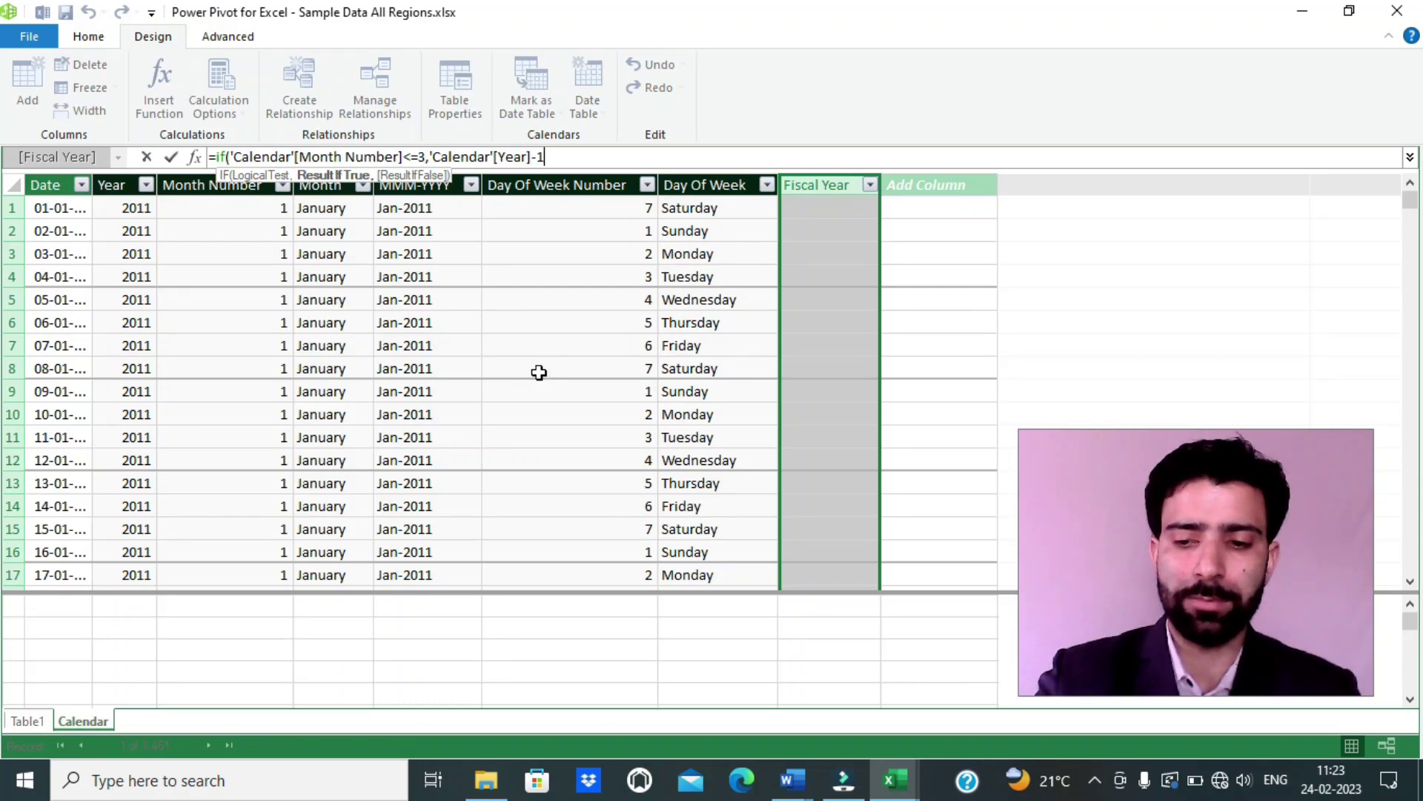
{"action": "type", "text": "&\" -\""}
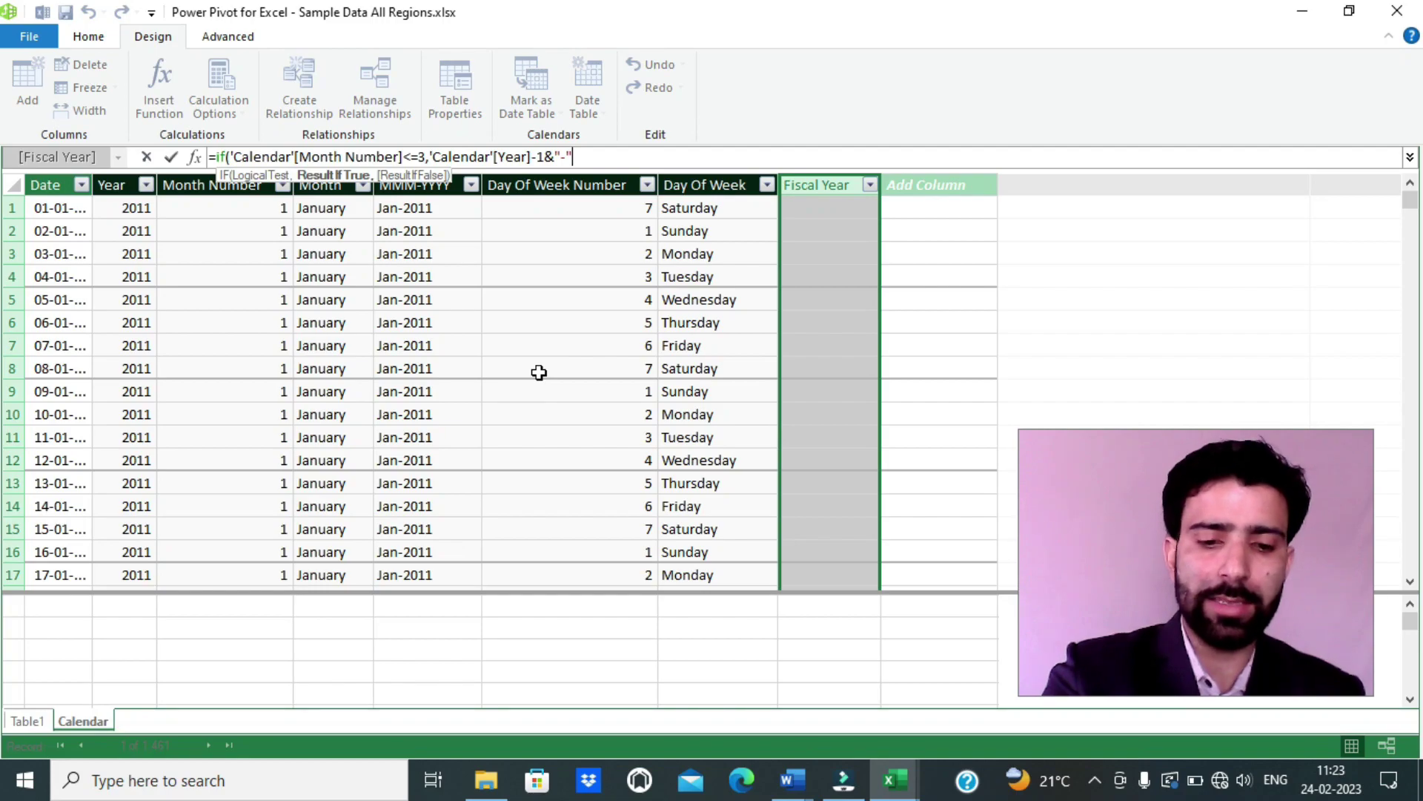
{"action": "type", "text": "&c"}
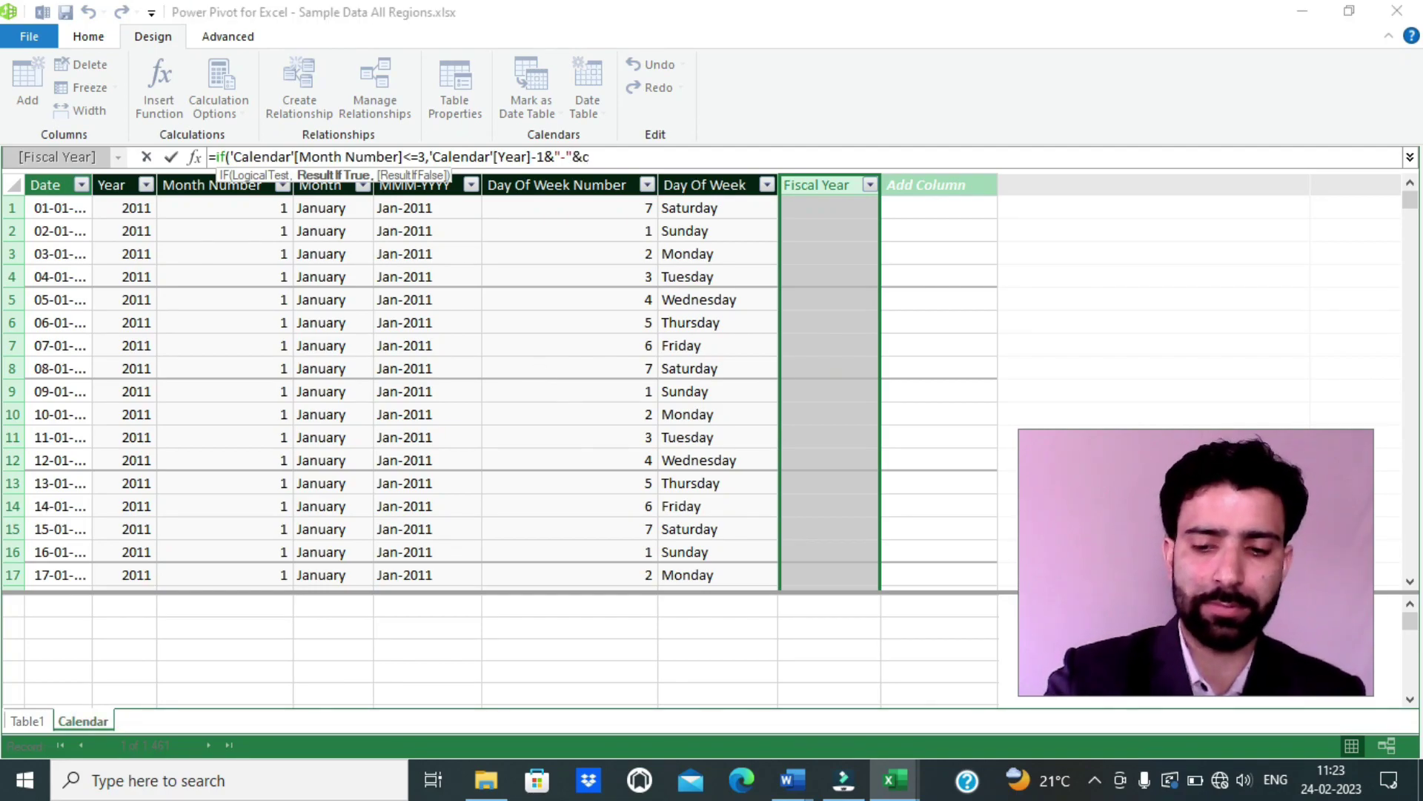
{"action": "type", "text": "ale"}
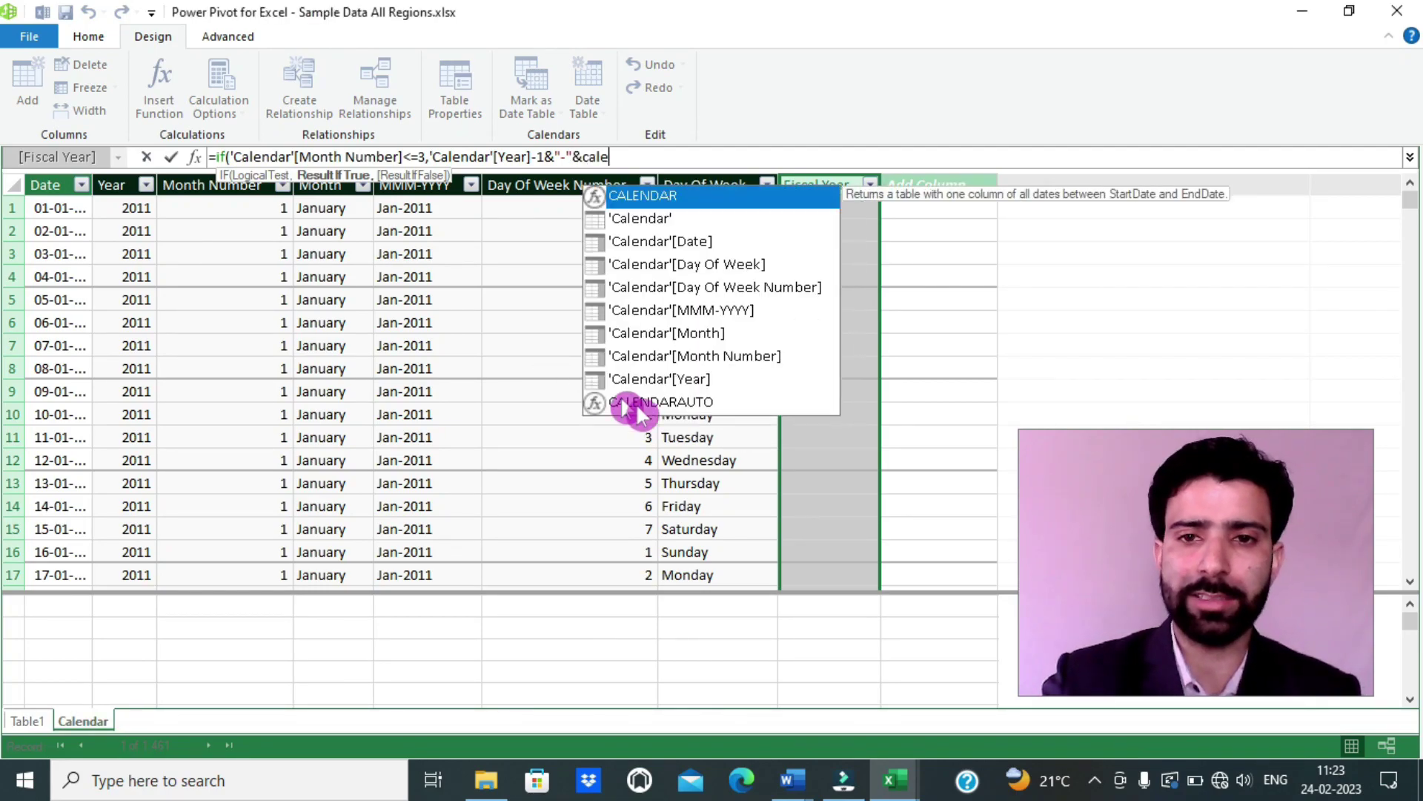
{"action": "double_click", "coordinate": [689, 380]}
{"action": "type", "text": ","}
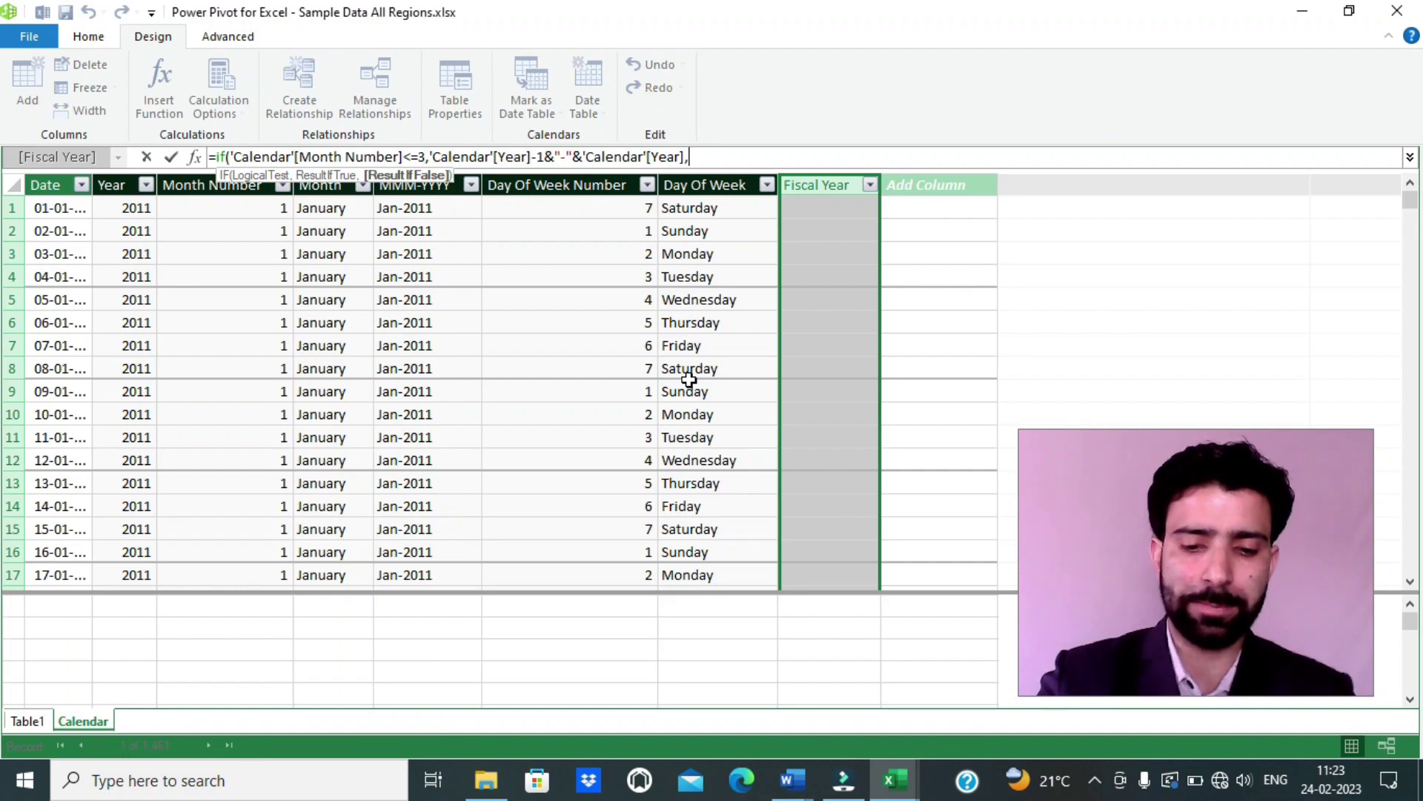
Step: Finish with false result Year&"-"&Year+1 and commit, giving values like 2010-2011
{"action": "type", "text": "calen"}
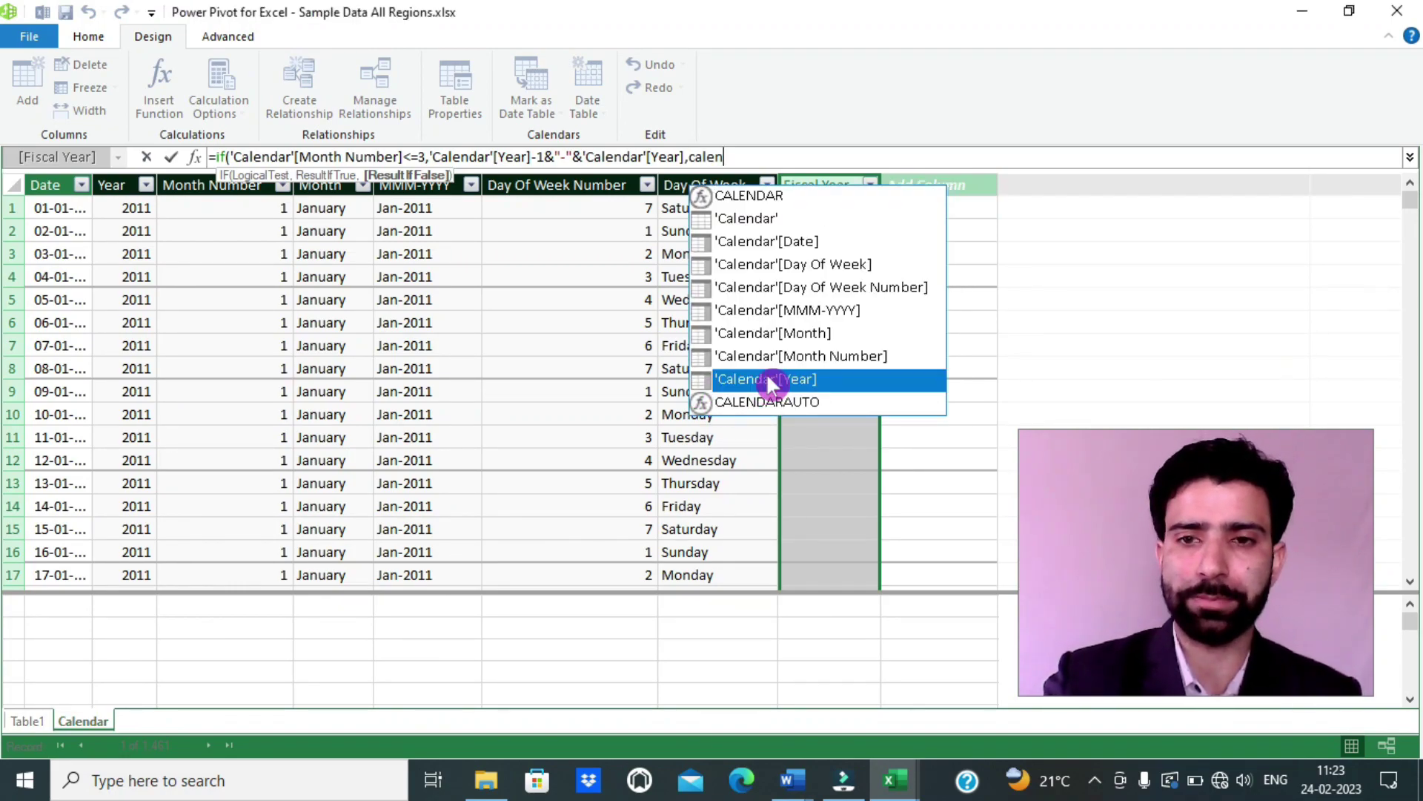
{"action": "double_click", "coordinate": [771, 379]}
{"action": "type", "text": "&\"-\"&"}
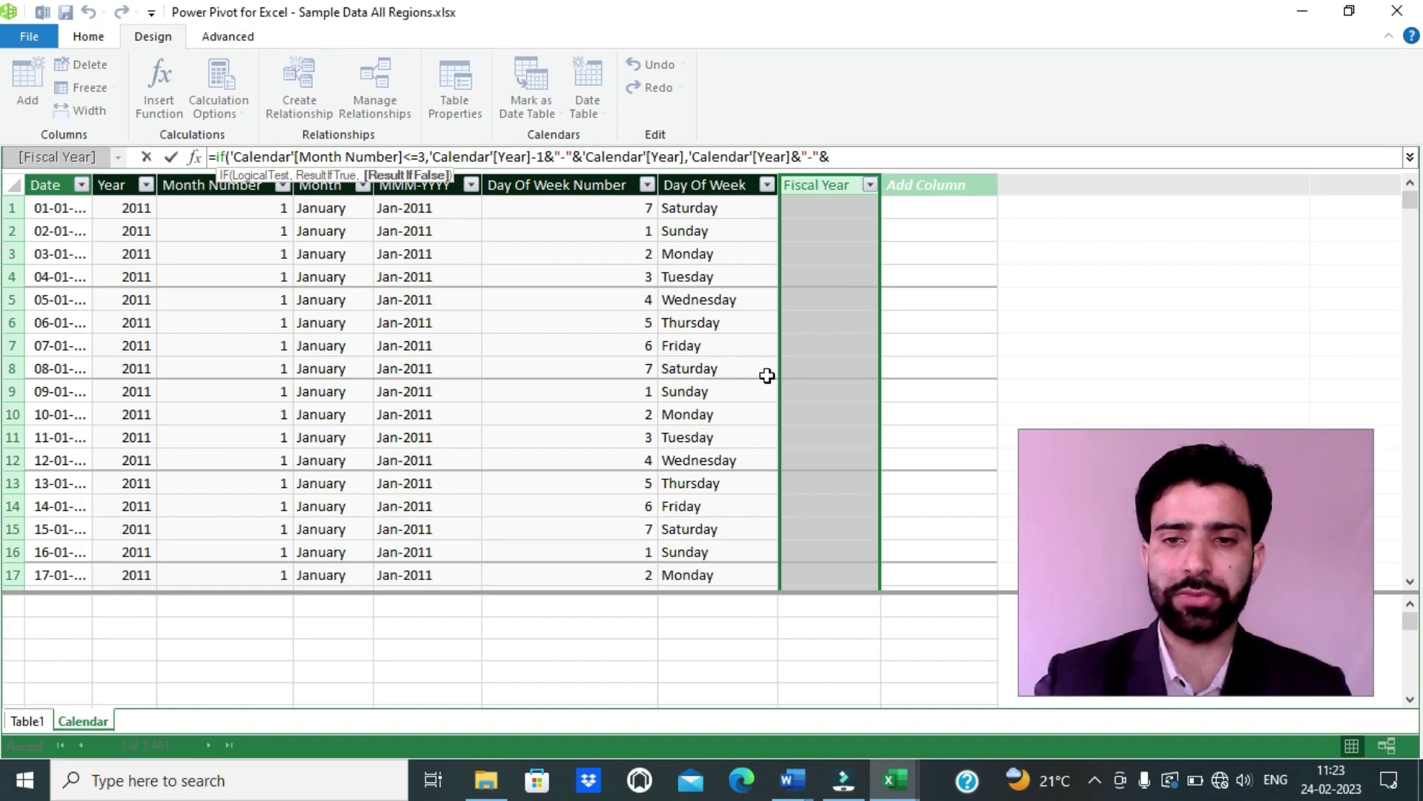
{"action": "type", "text": "cale"}
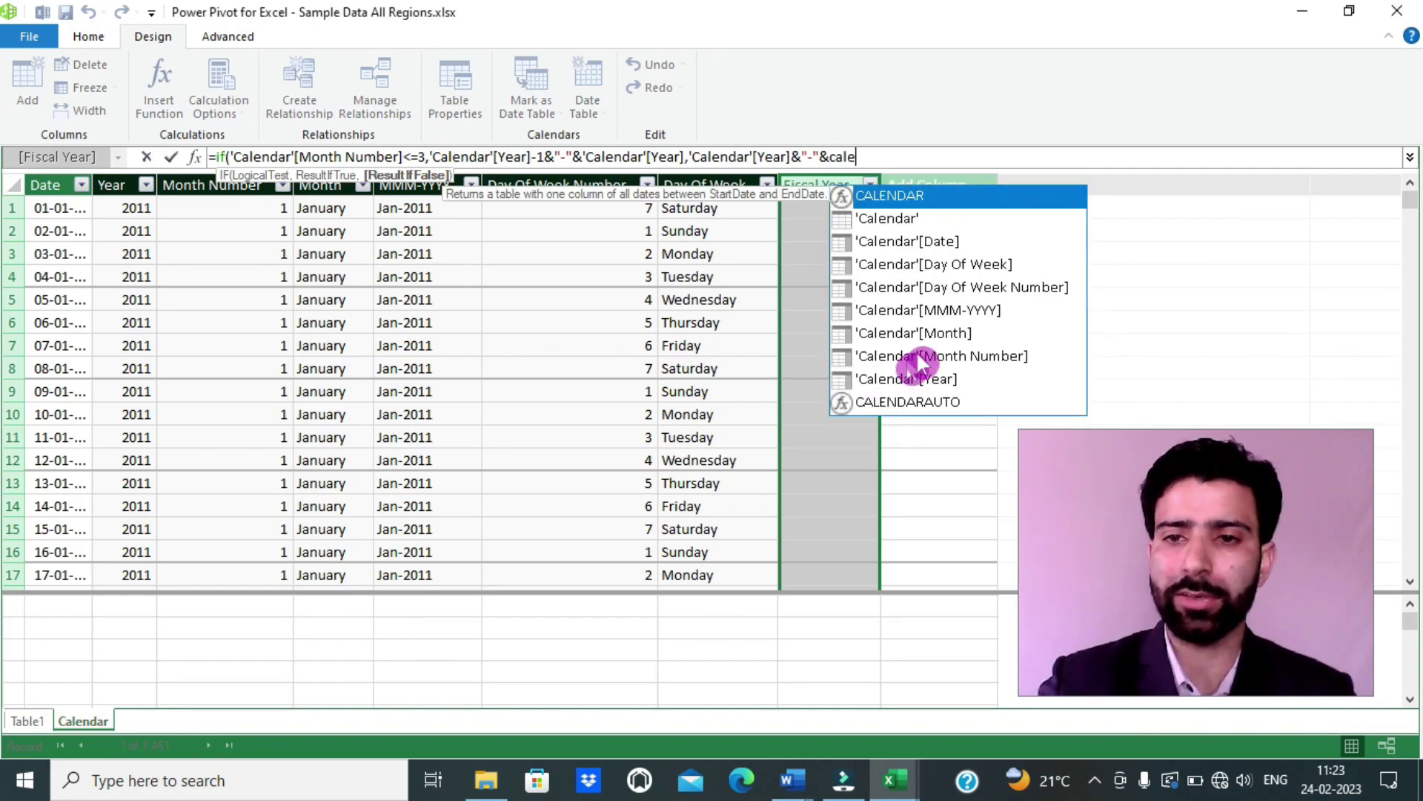
{"action": "double_click", "coordinate": [919, 371]}
{"action": "type", "text": "+1"}
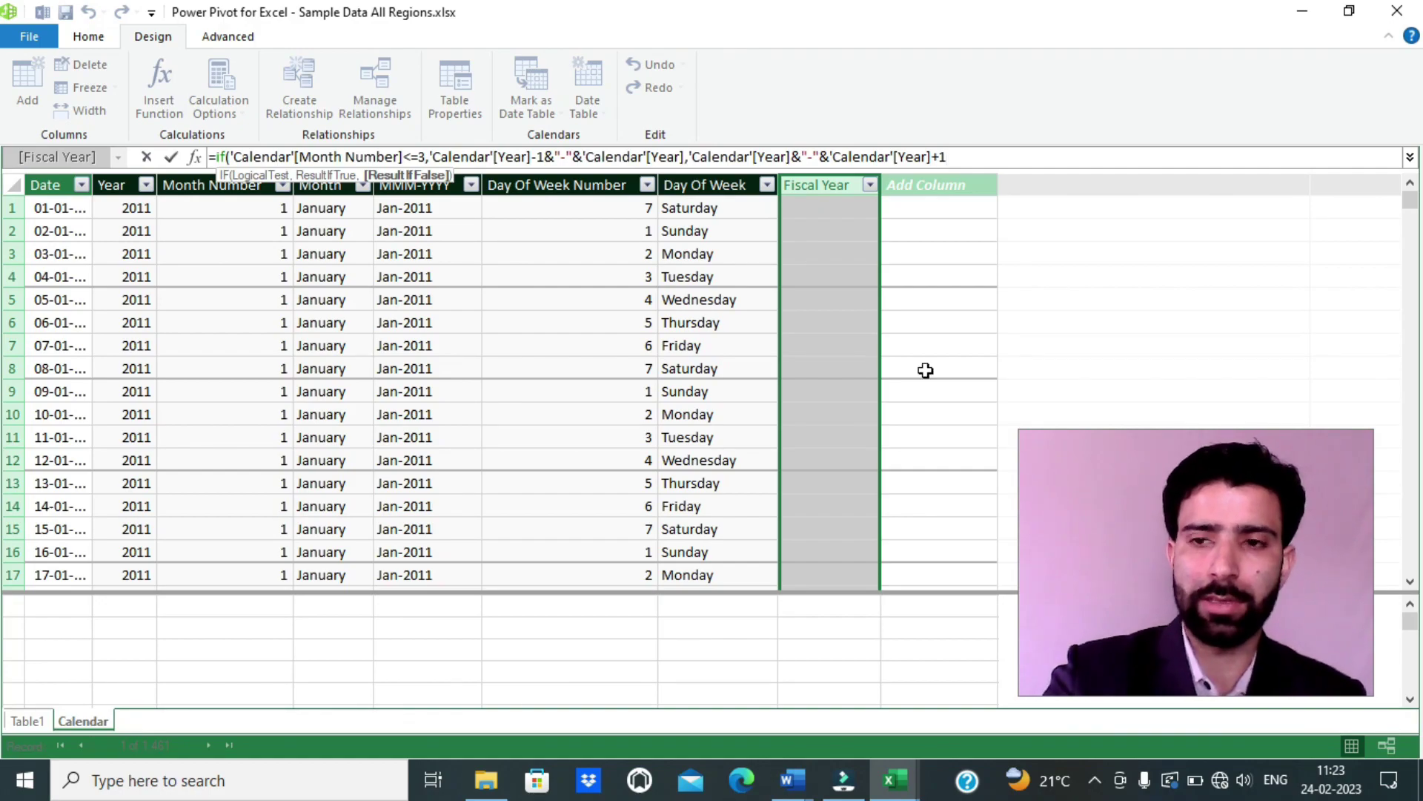
{"action": "type", "text": ")"}
{"action": "key", "text": "Return"}
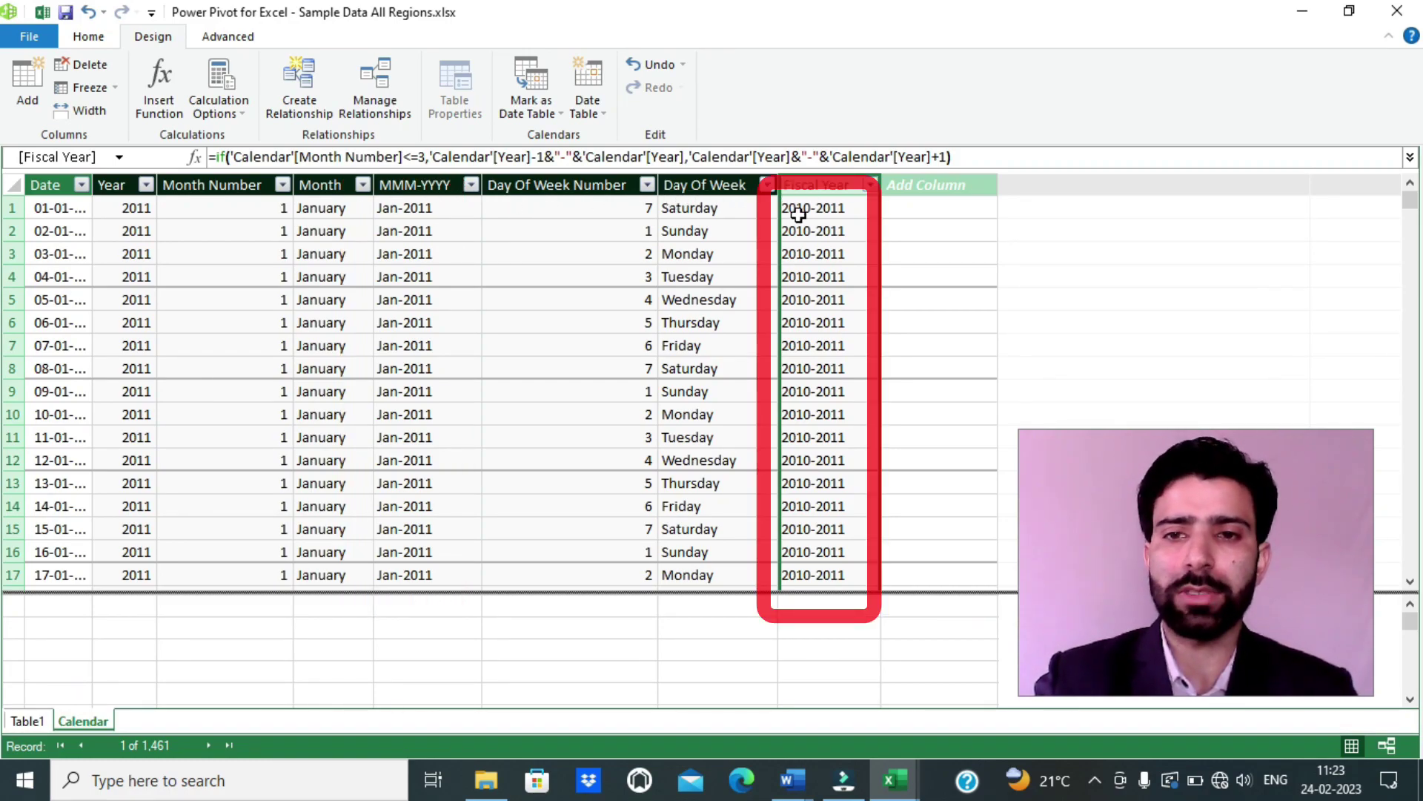
Step: Check the MMM-YYYY and Fiscal Year formulas on the April rows, then select empty Column1
{"action": "left_click_drag", "start_coordinate": [1410, 202], "coordinate": [1414, 240]}
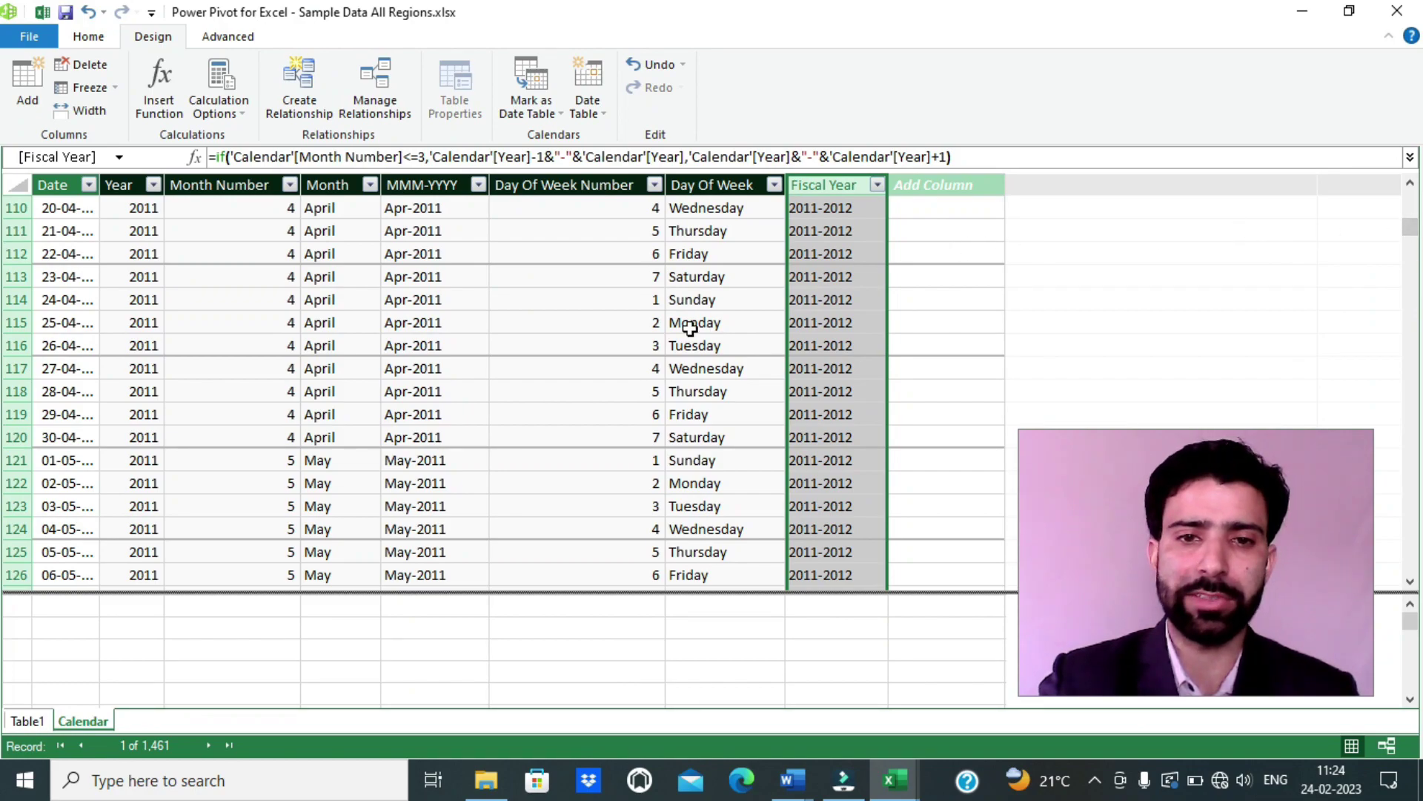
{"action": "left_click", "coordinate": [405, 303]}
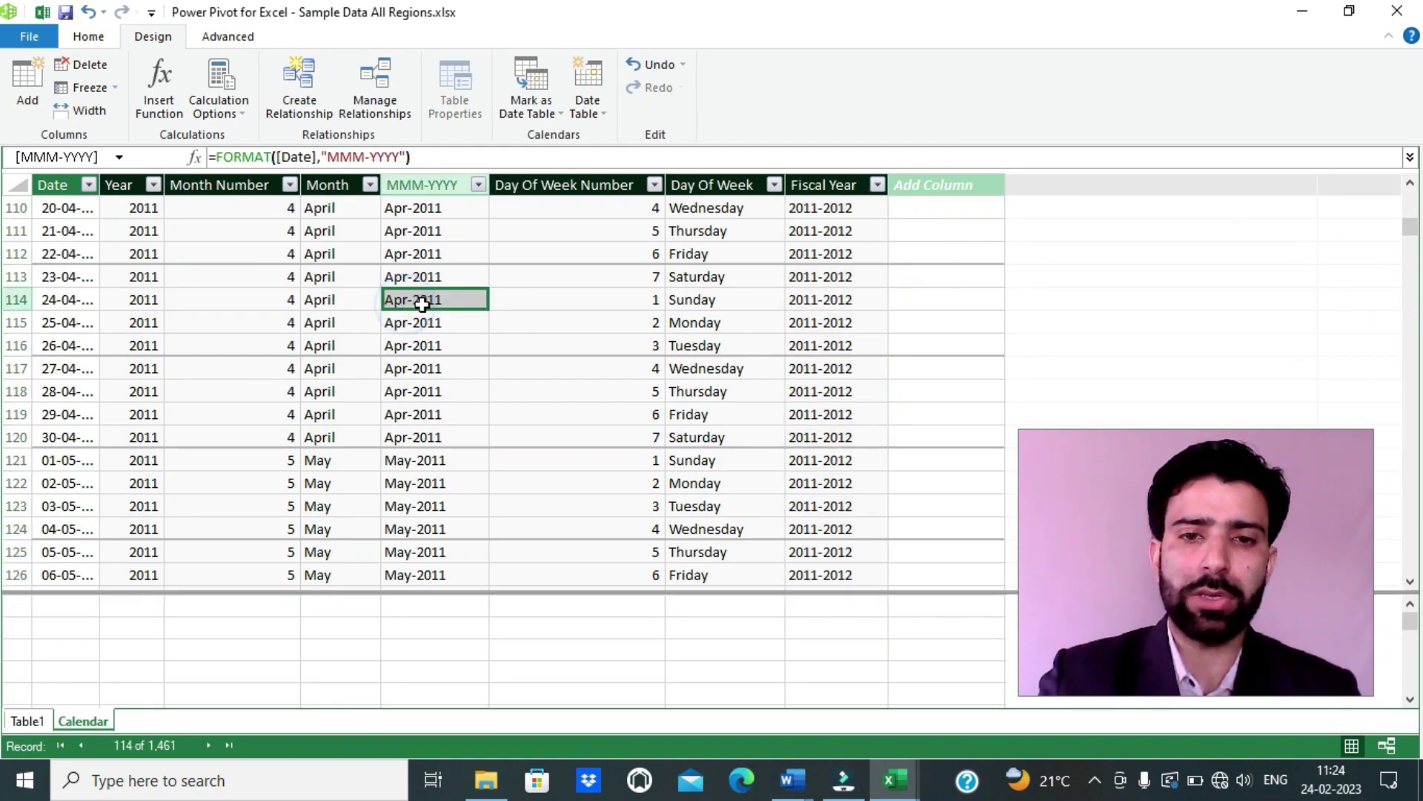
{"action": "left_click", "coordinate": [832, 301]}
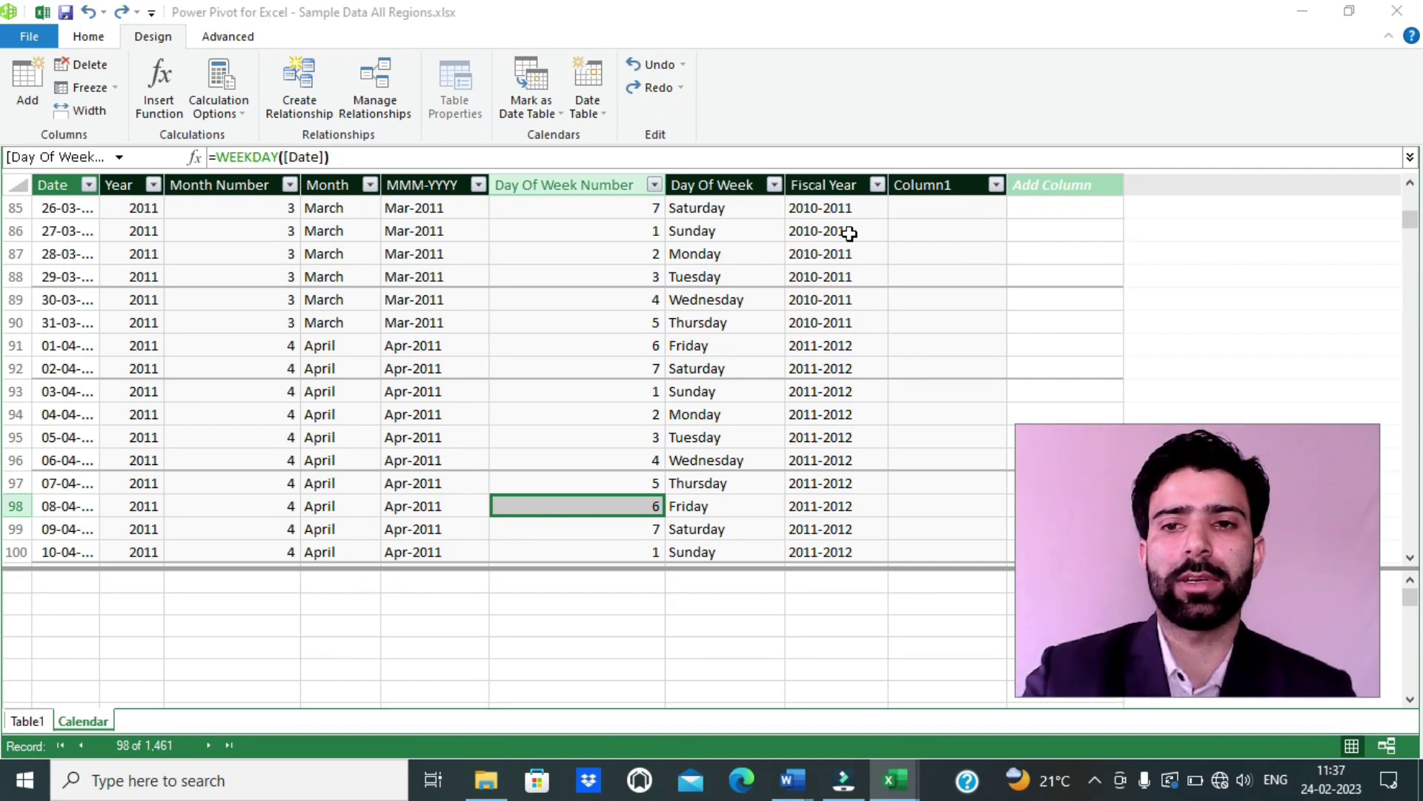
{"action": "left_click", "coordinate": [903, 185]}
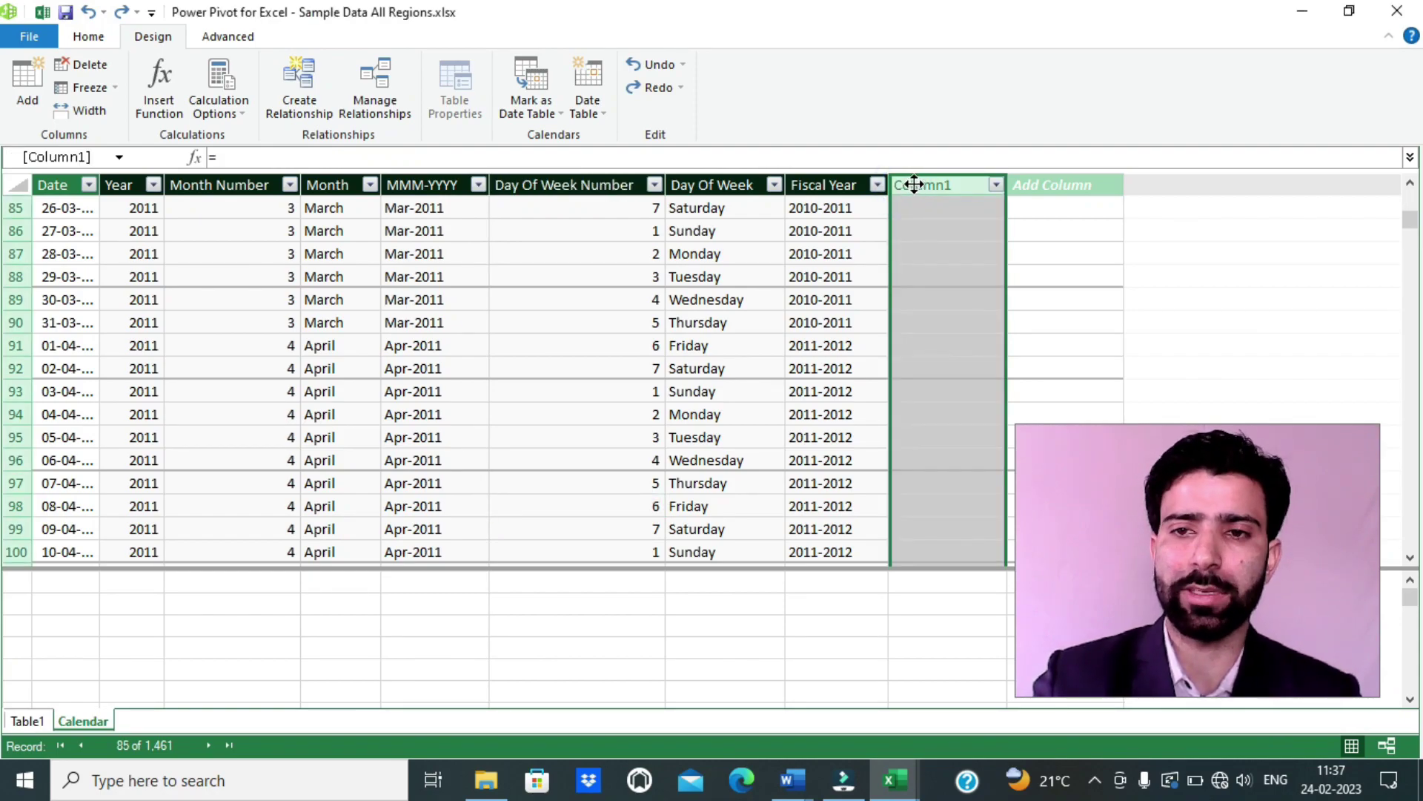
Step: Rename Column1 to 'Fiscal Month' and start its formula with =eda
{"action": "double_click", "coordinate": [917, 185]}
{"action": "type", "text": "Fiscal Month"}
{"action": "key", "text": "Return"}
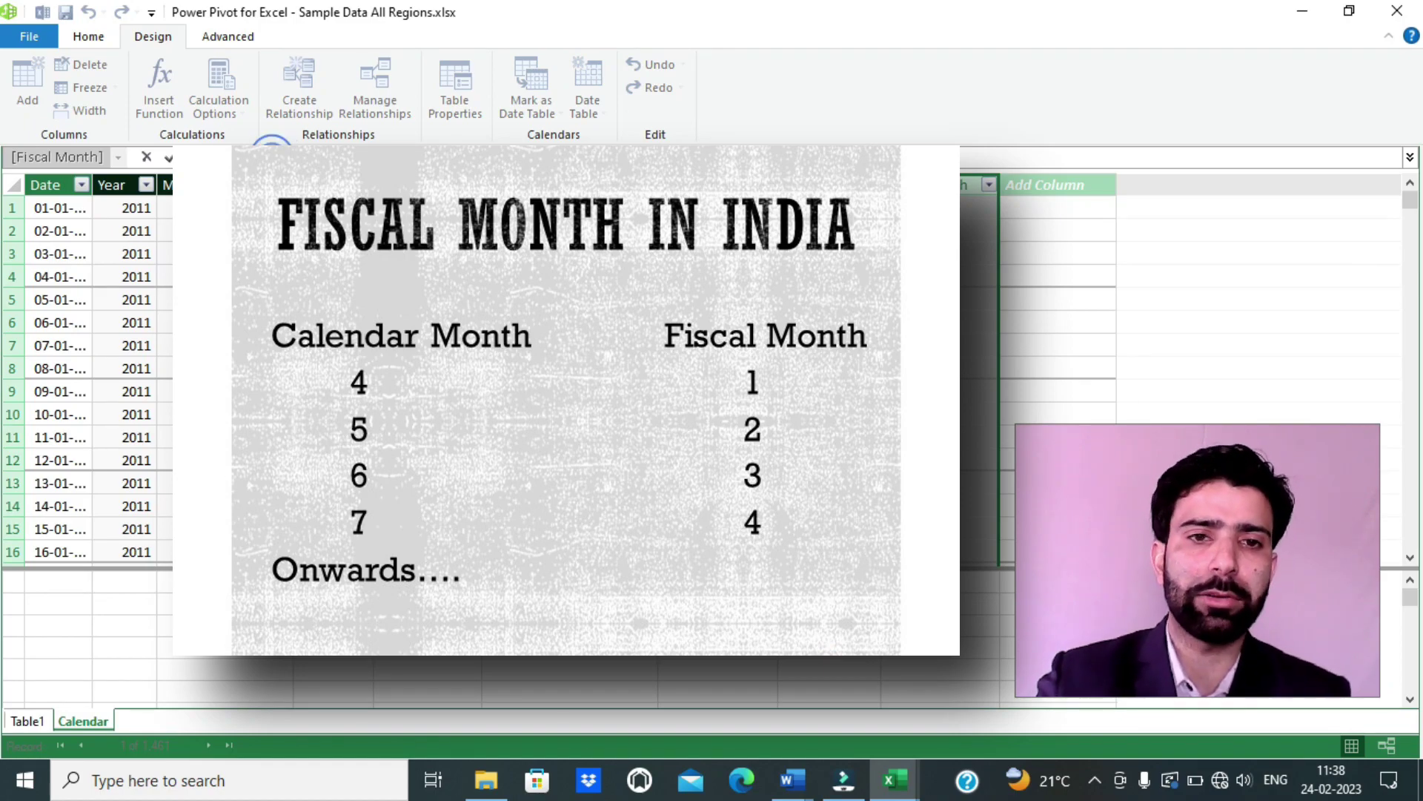
{"action": "type", "text": "=edar"}
{"action": "key", "text": "BackSpace"}
Step: Enter =MONTH(EDATE('Calendar'[Date],-3)) as the Fiscal Month formula
{"action": "type", "text": "e"}
{"action": "key", "text": "BackSpace"}
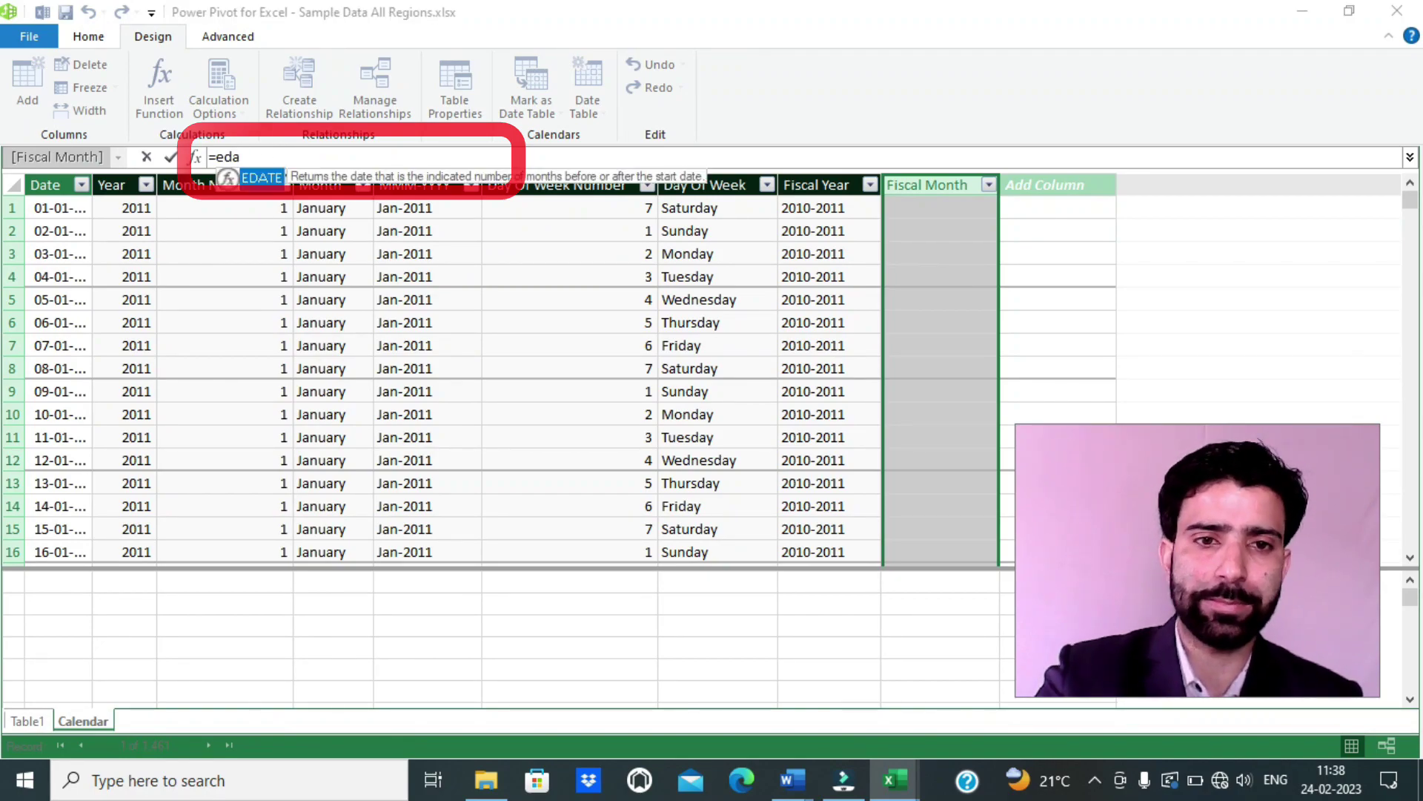
{"action": "double_click", "coordinate": [244, 176]}
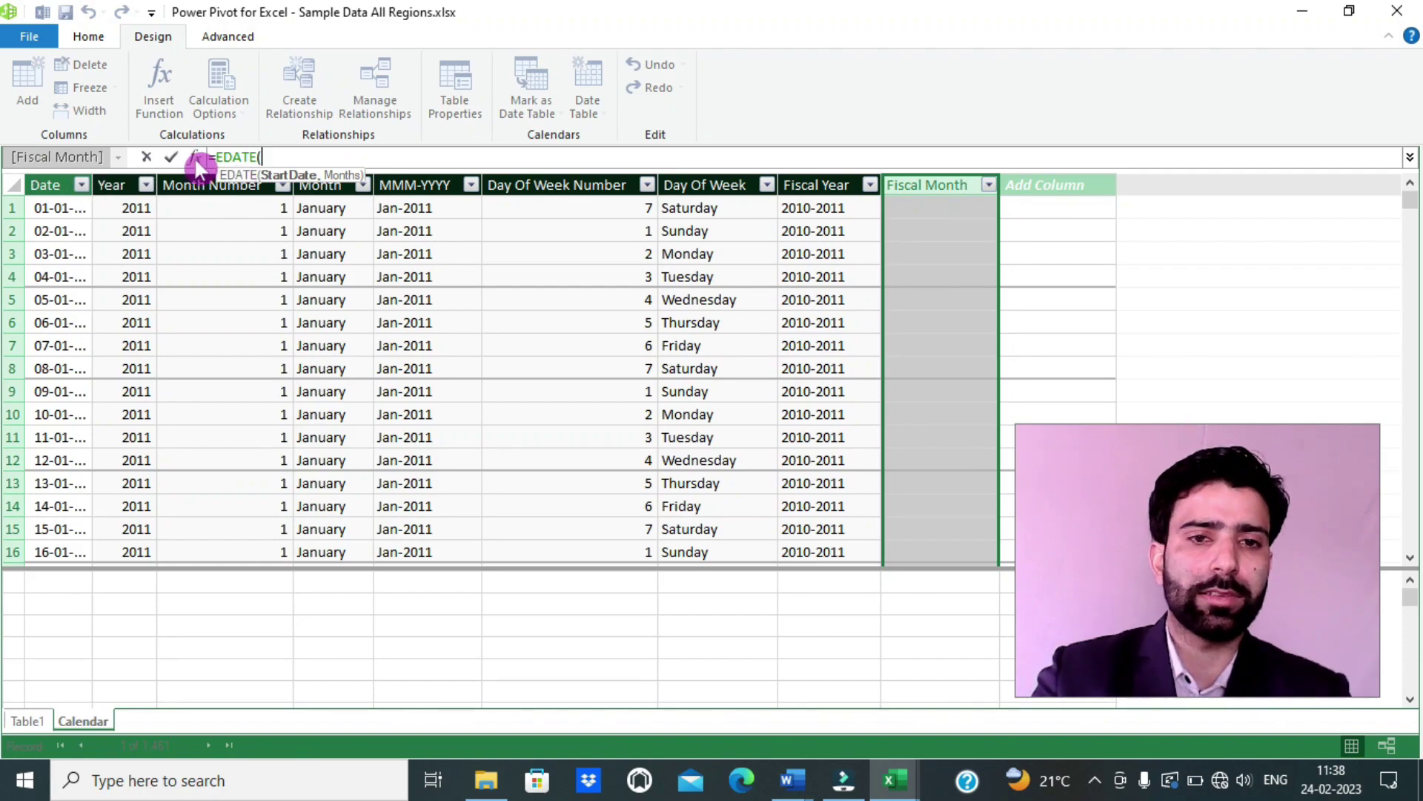
{"action": "type", "text": "cale"}
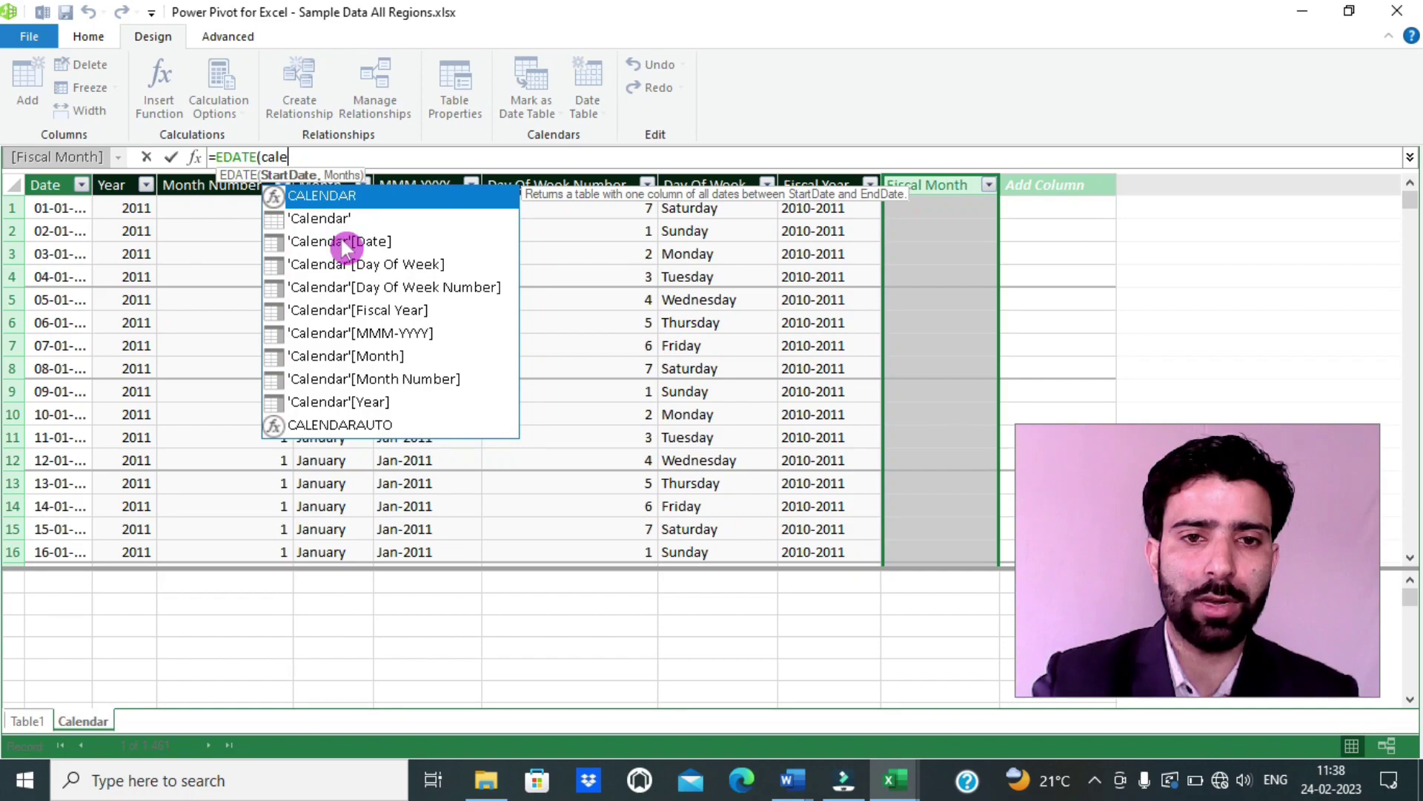
{"action": "double_click", "coordinate": [341, 239]}
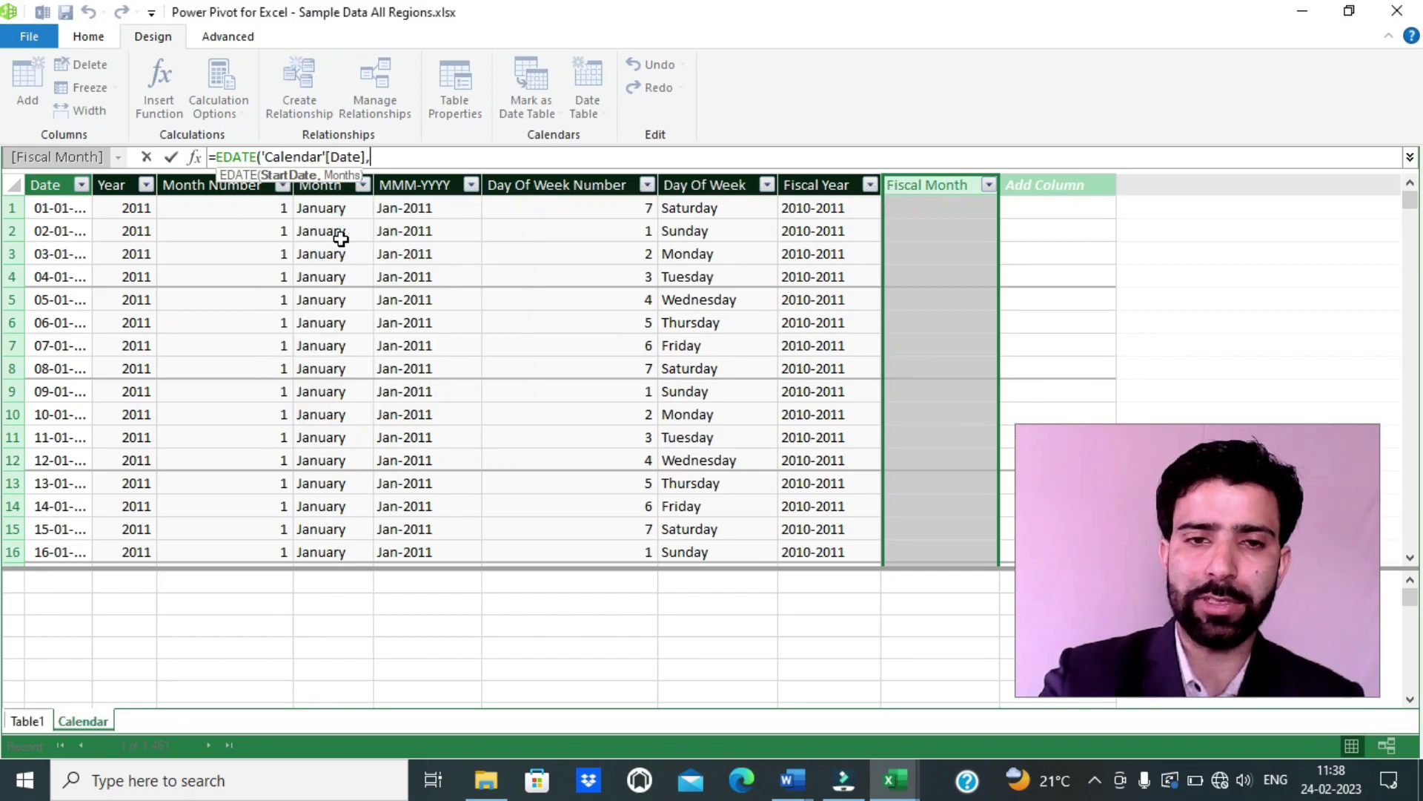
{"action": "type", "text": ",-3"}
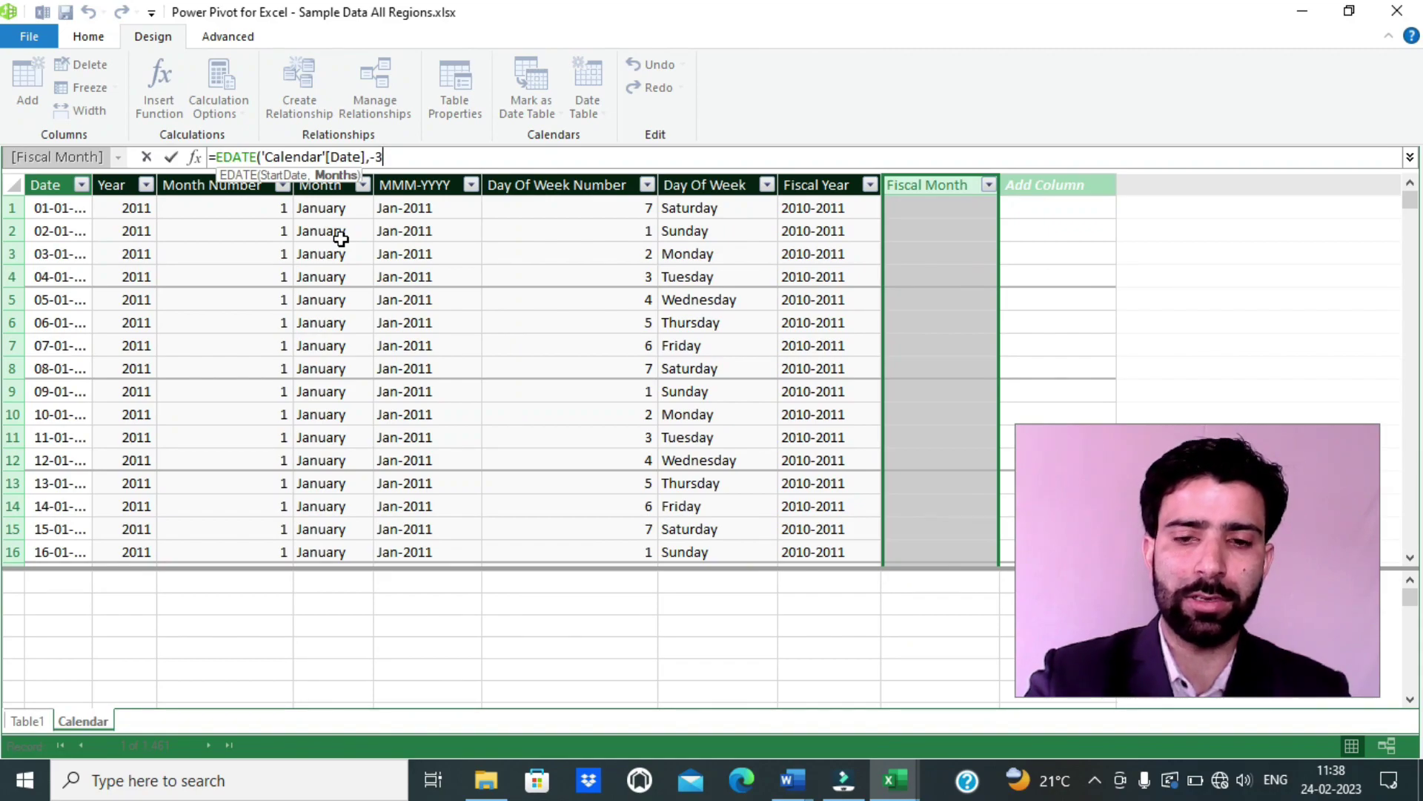
{"action": "type", "text": ")"}
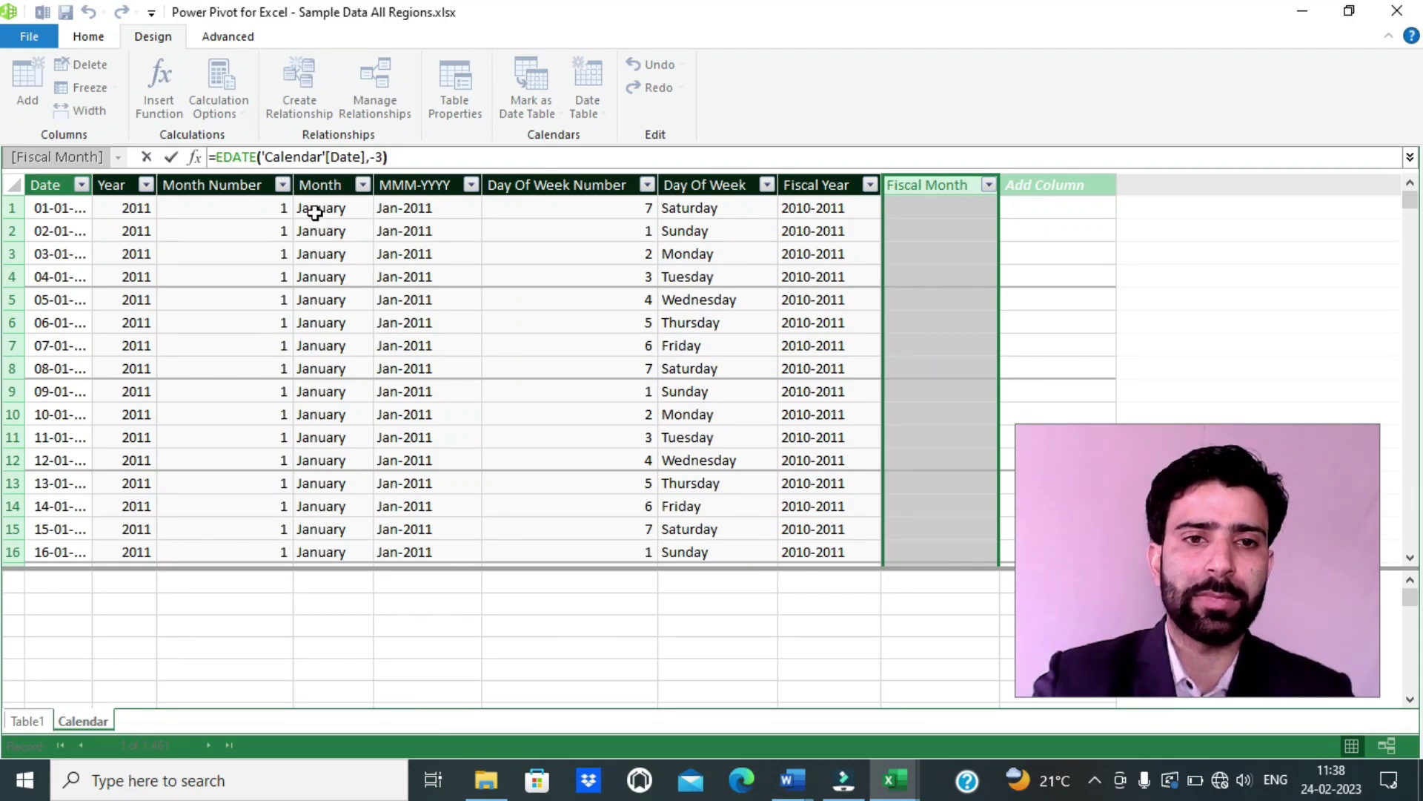
{"action": "left_click", "coordinate": [216, 157]}
{"action": "type", "text": "month"}
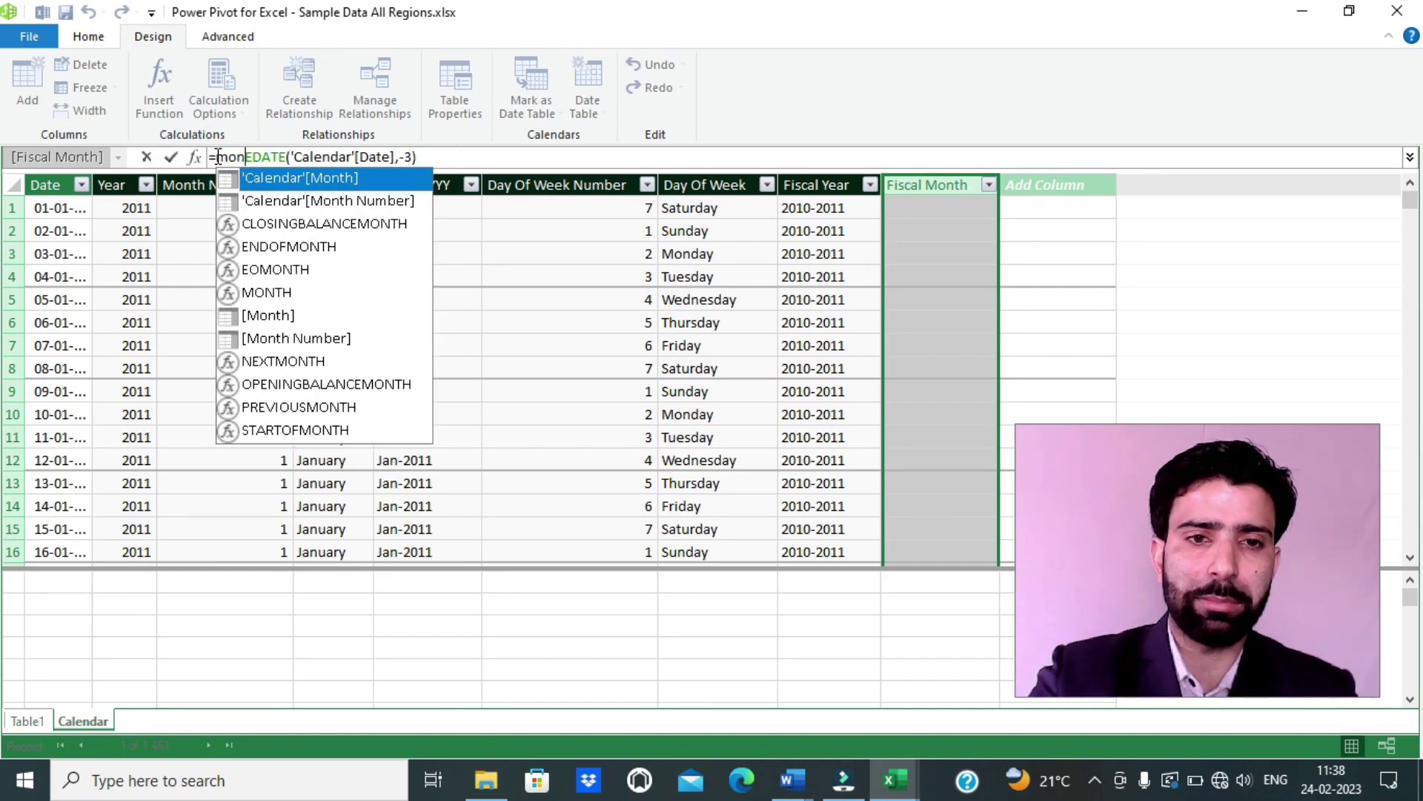
{"action": "type", "text": "("}
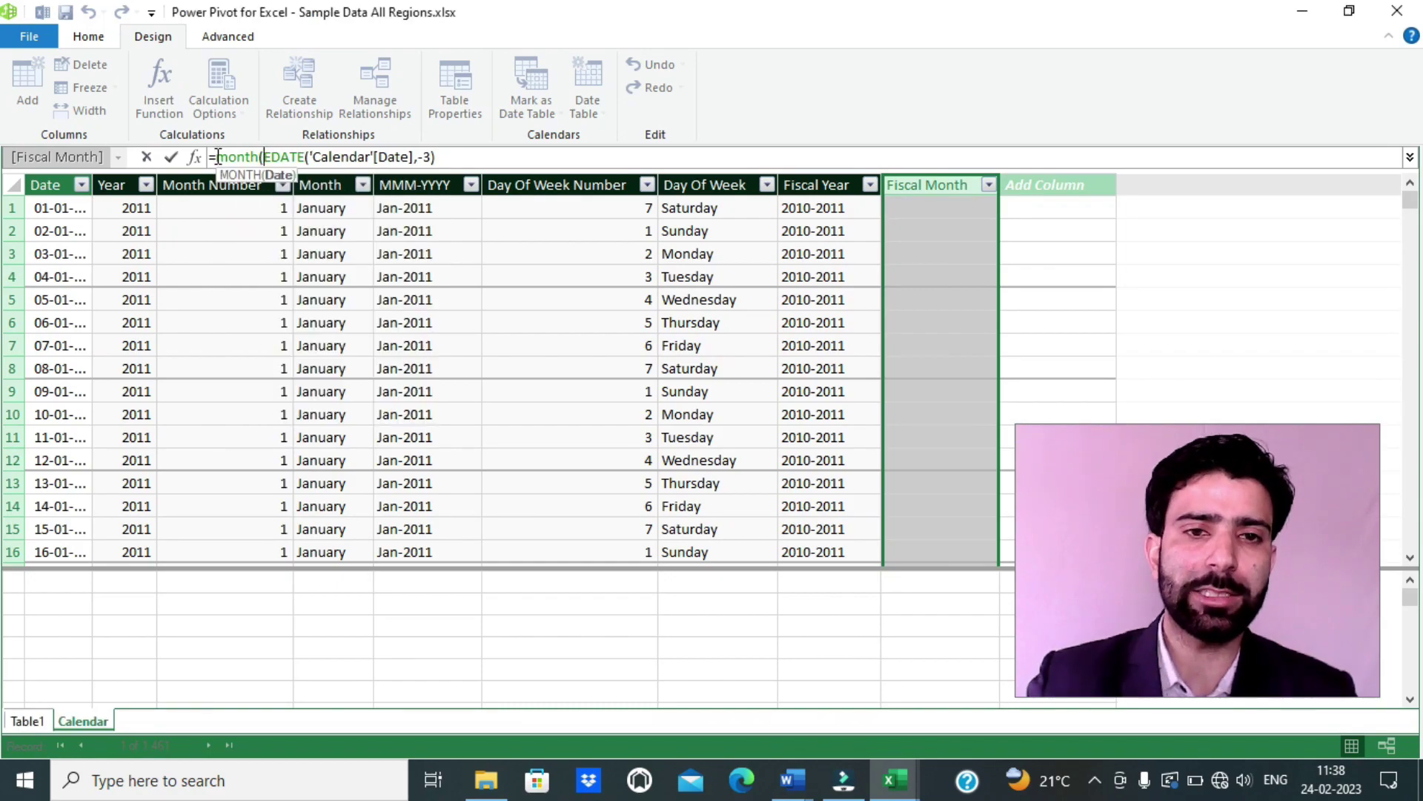
{"action": "left_click", "coordinate": [449, 155]}
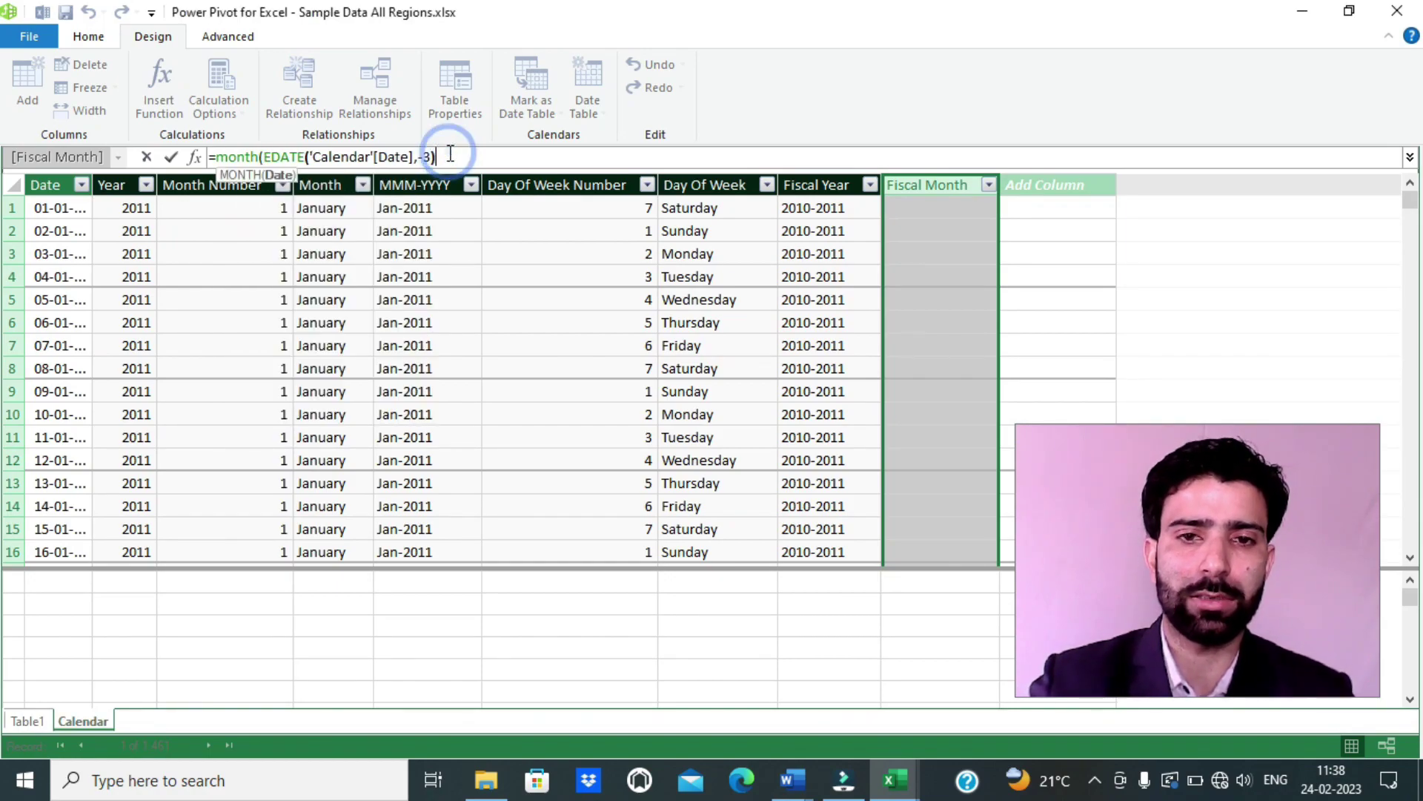
{"action": "type", "text": ")"}
{"action": "key", "text": "Return"}
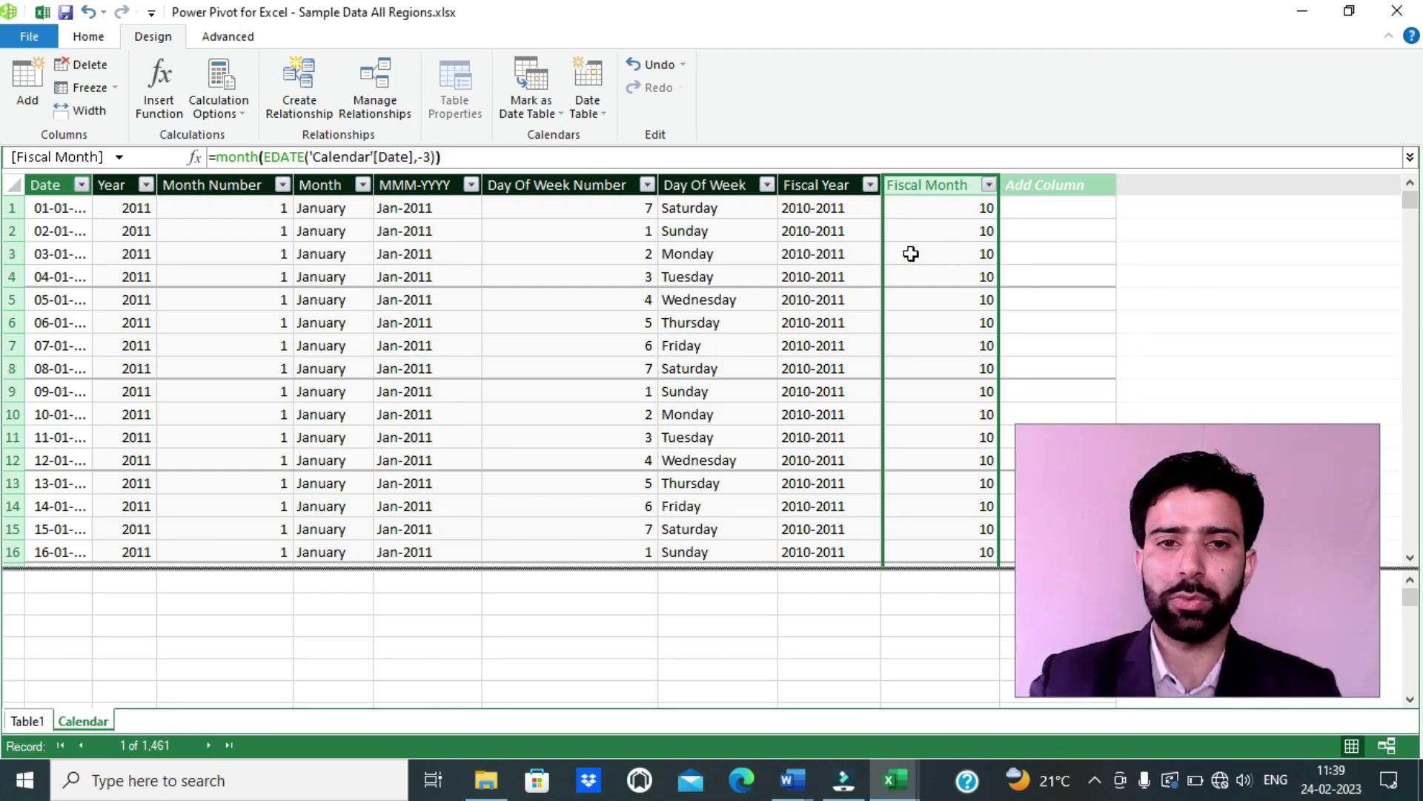
Step: Scroll to the April rows to confirm Fiscal Month shows 1 there
{"action": "left_click_drag", "start_coordinate": [1411, 202], "coordinate": [1414, 229]}
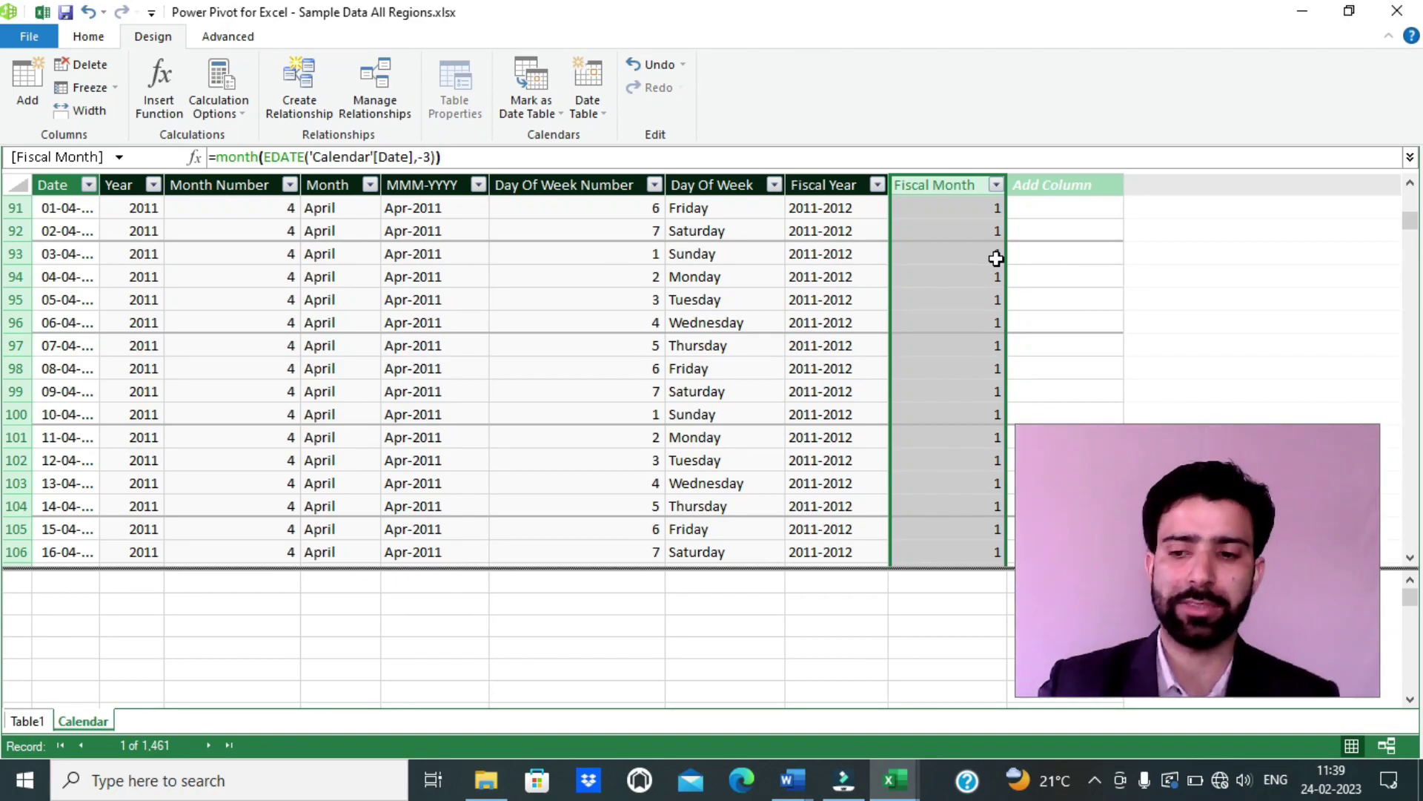
{"action": "key", "text": "Left"}
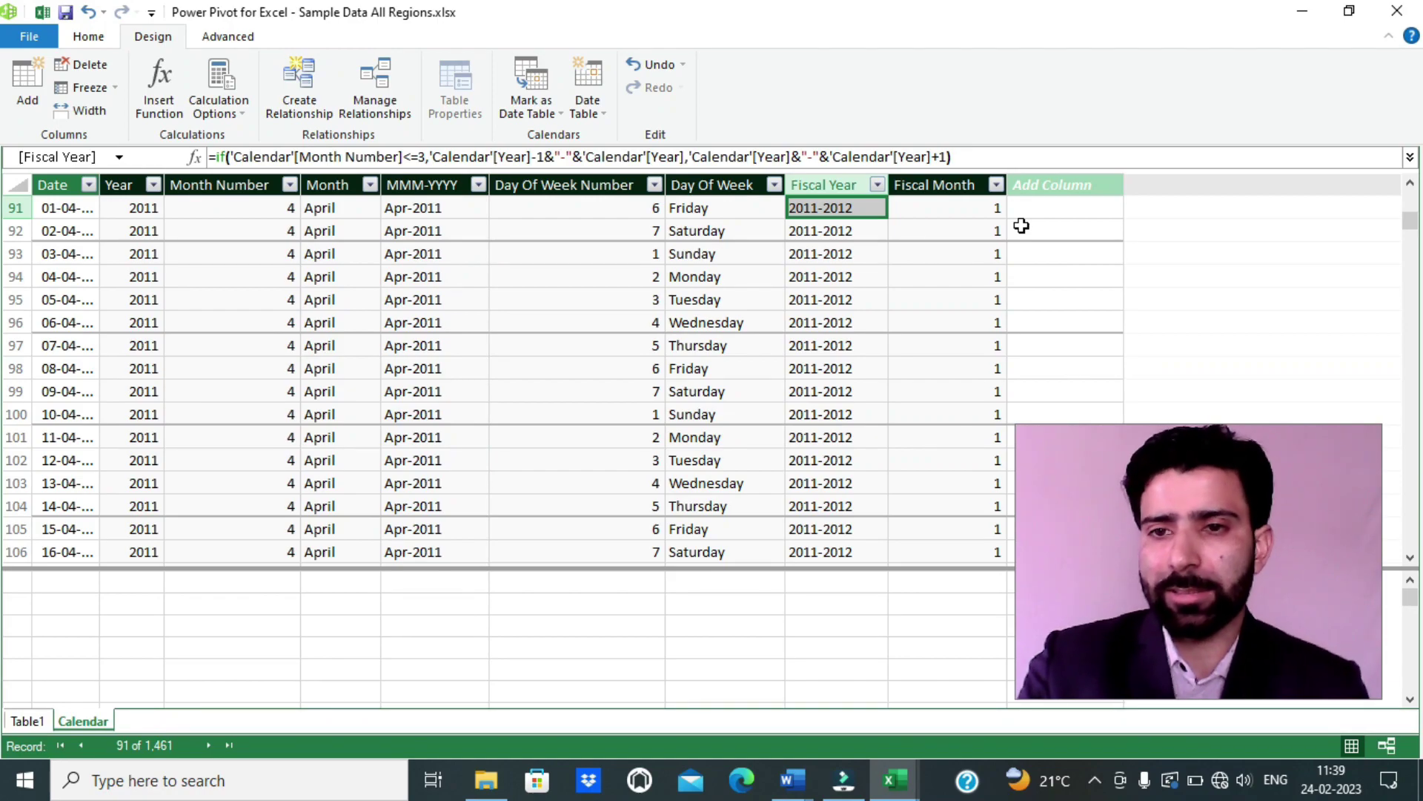
{"action": "left_click", "coordinate": [1057, 181]}
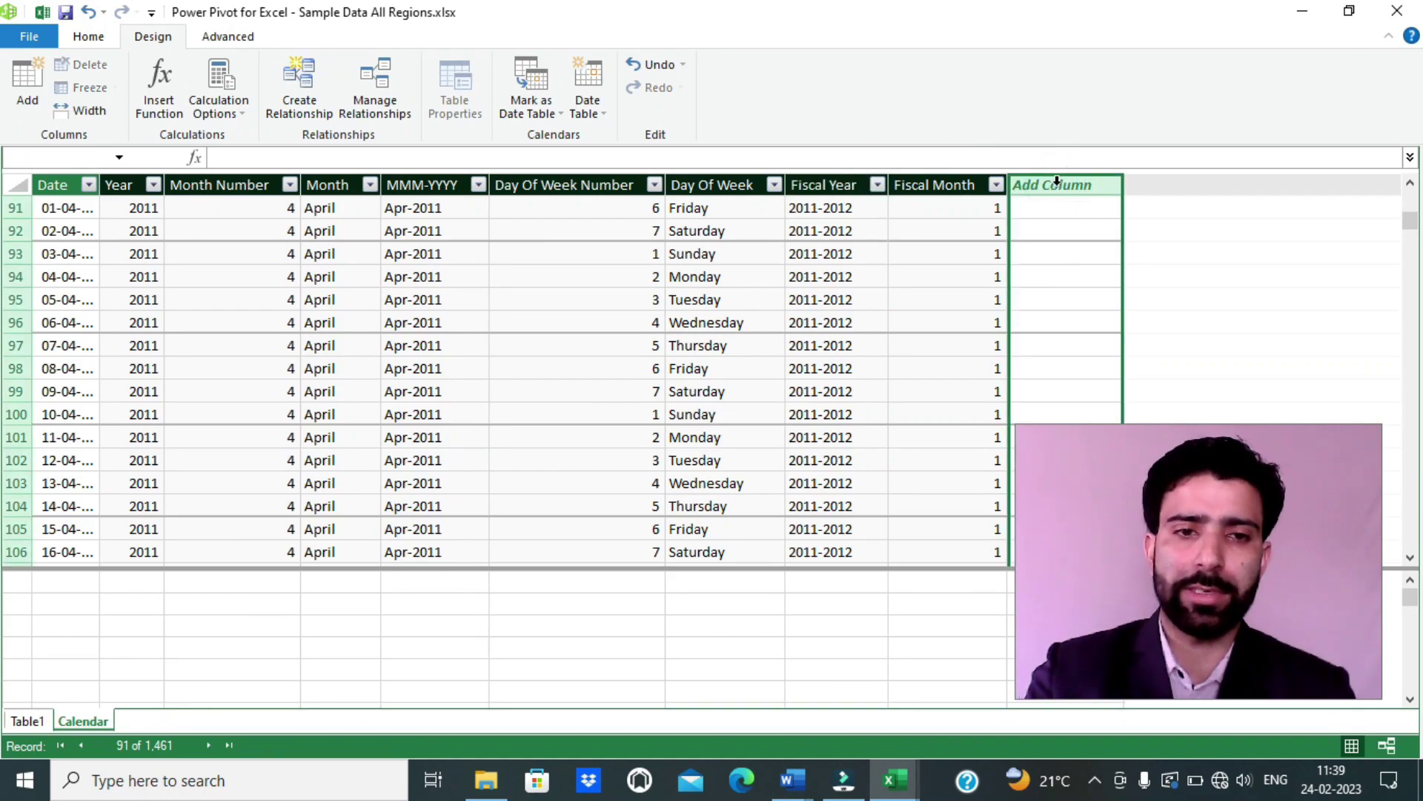
Step: Name the next new column 'Fiscal Quarter' and begin its formula with =CEILING(
{"action": "double_click", "coordinate": [1057, 180]}
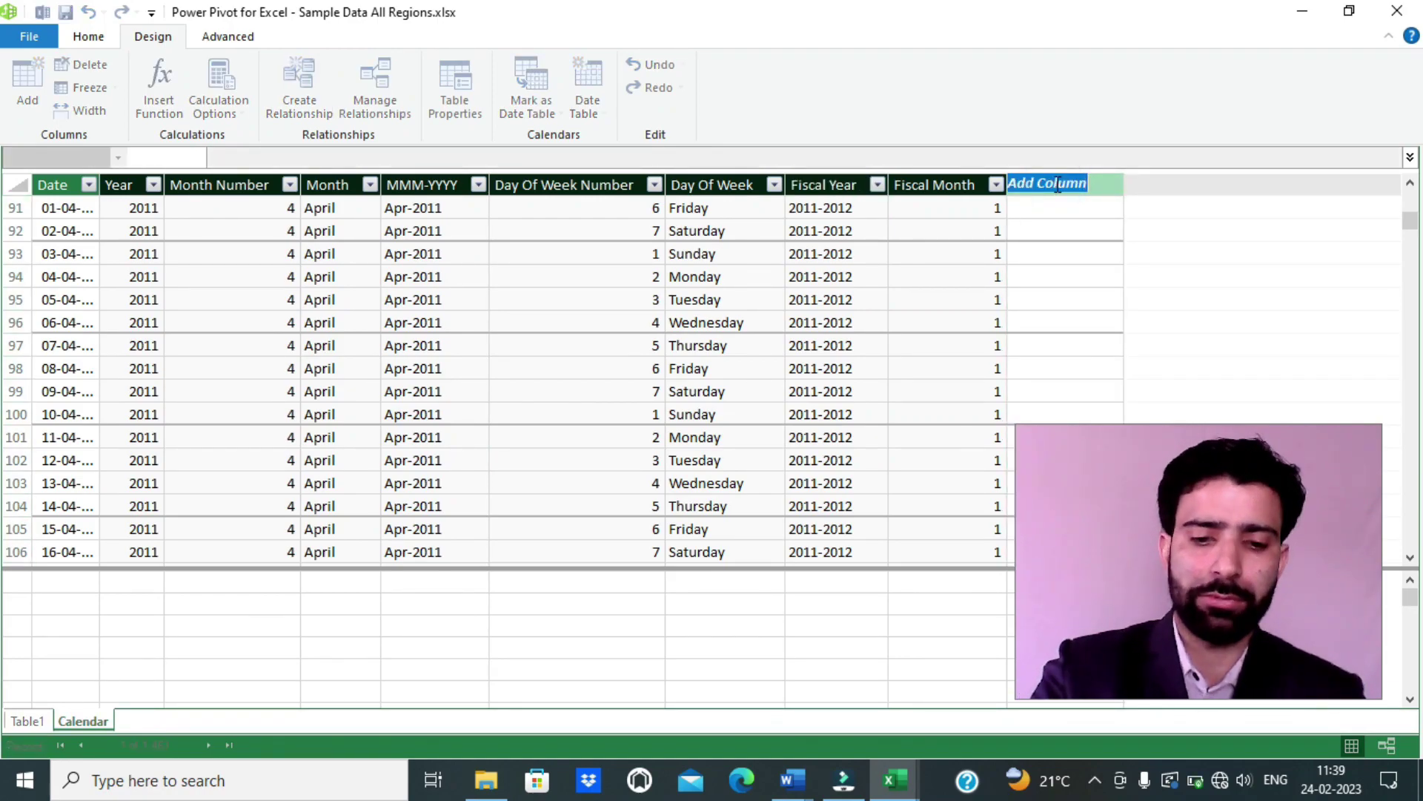
{"action": "type", "text": "Fiscal Quarter"}
{"action": "key", "text": "Return"}
{"action": "left_click", "coordinate": [317, 158]}
{"action": "type", "text": "=ceili"}
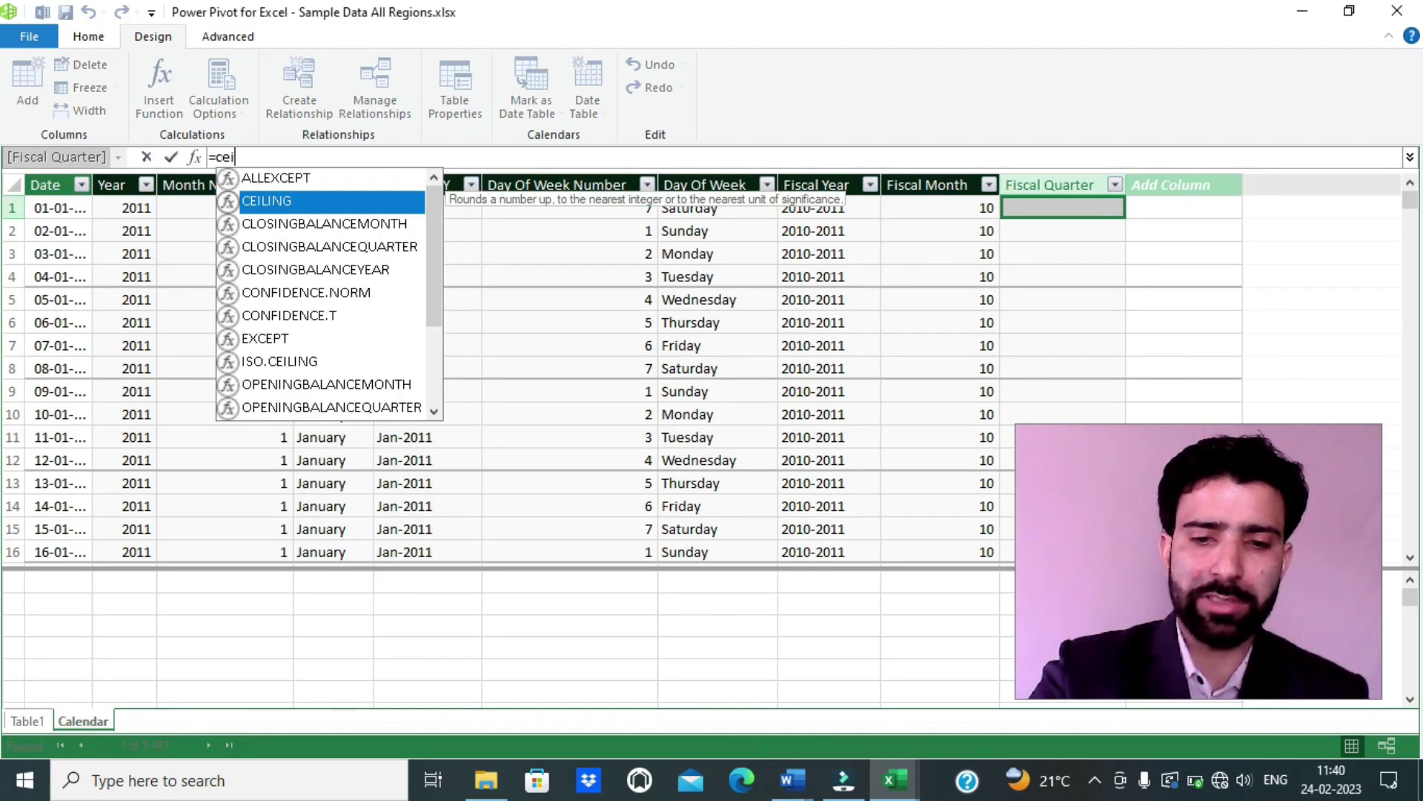
{"action": "double_click", "coordinate": [273, 178]}
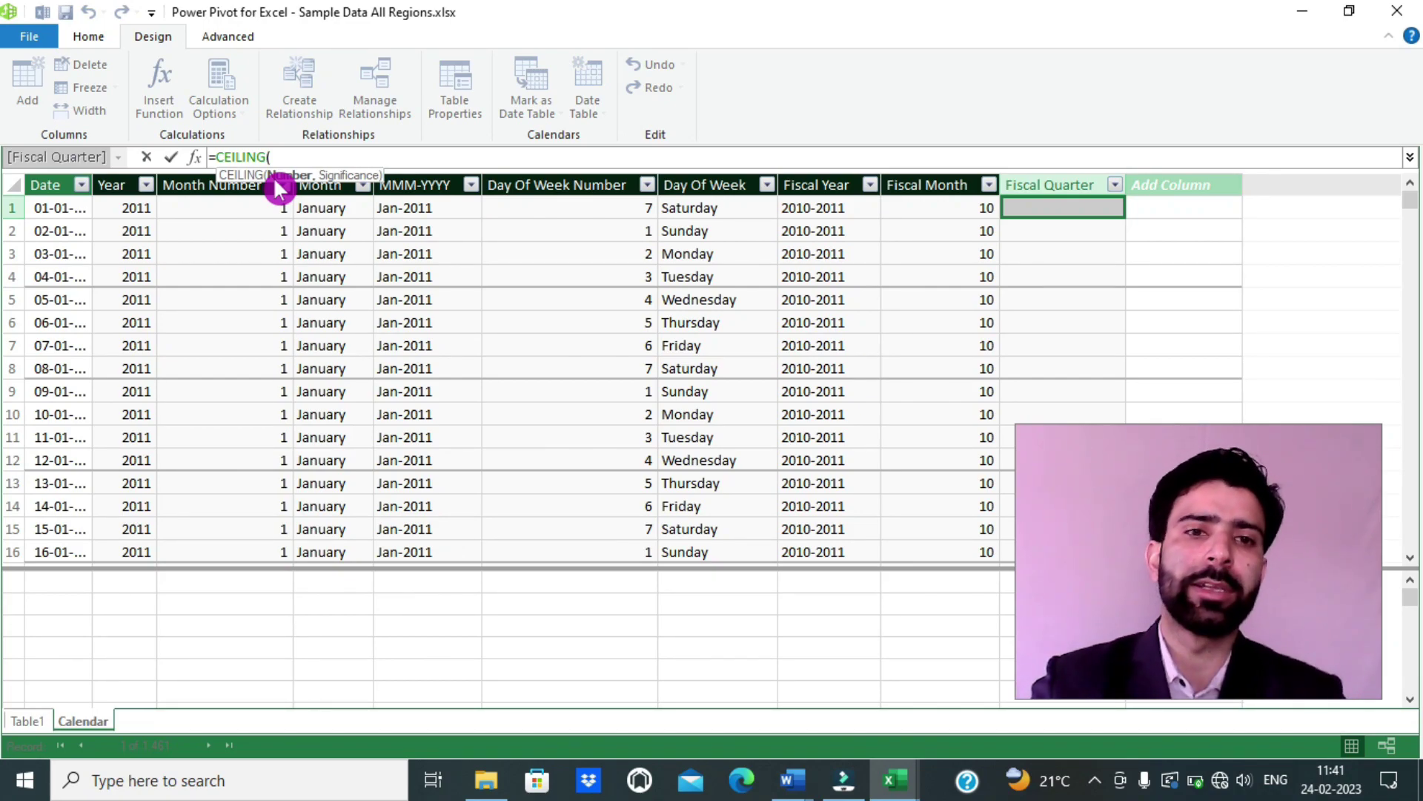
Step: Complete the formula ="Q-"&CEILING('Calendar'[Fiscal Month],3)/3, showing Q-4 for January dates
{"action": "left_click", "coordinate": [281, 157]}
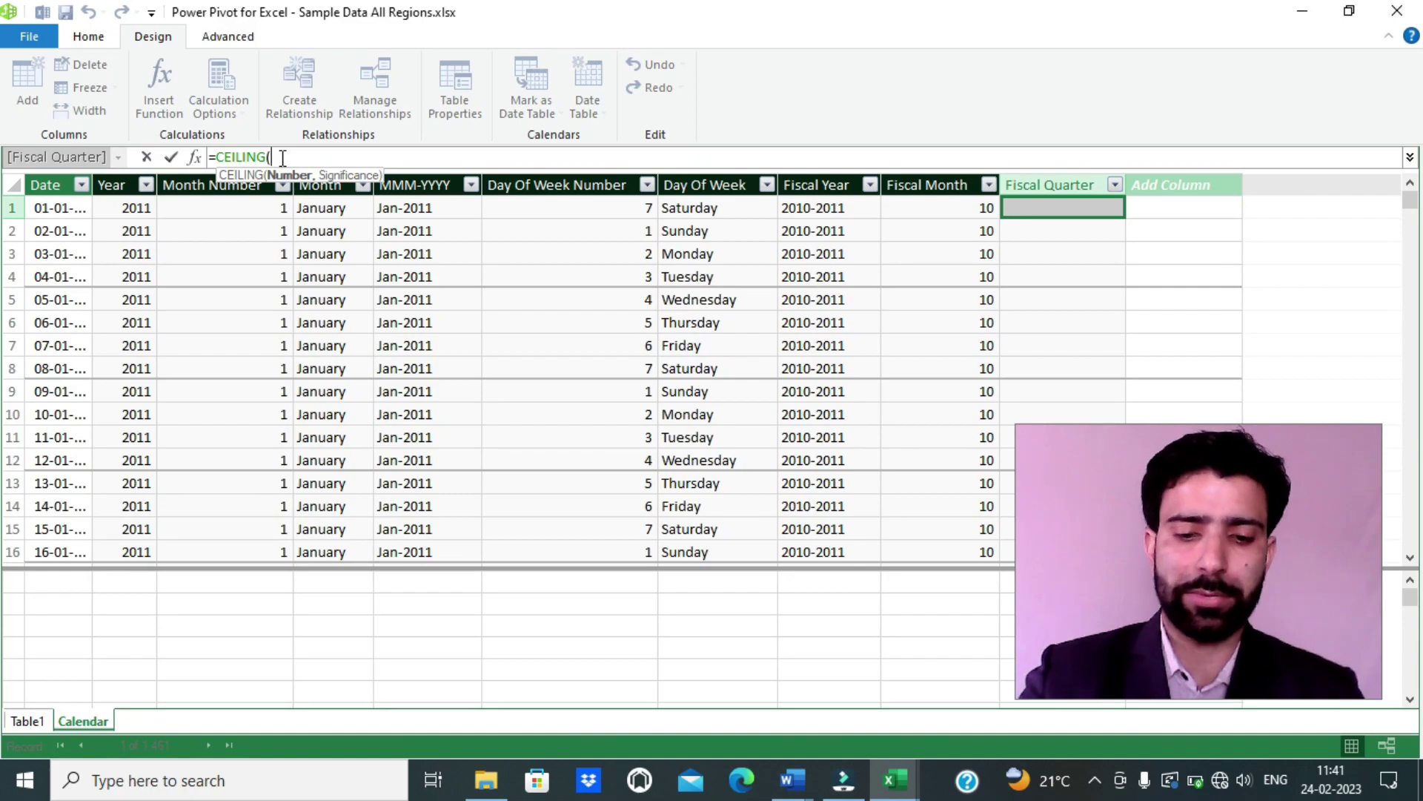
{"action": "type", "text": "cale"}
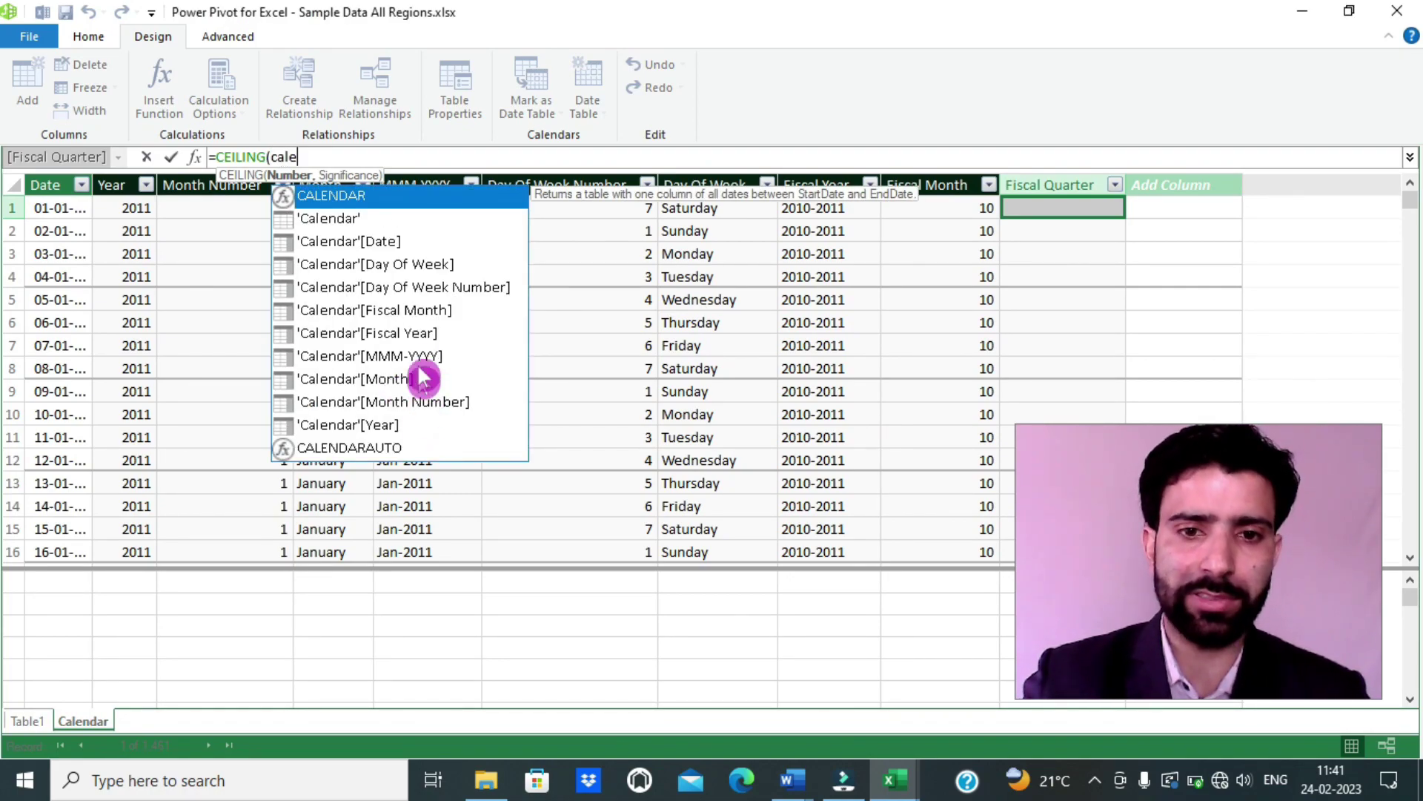
{"action": "double_click", "coordinate": [394, 310]}
{"action": "type", "text": ",3"}
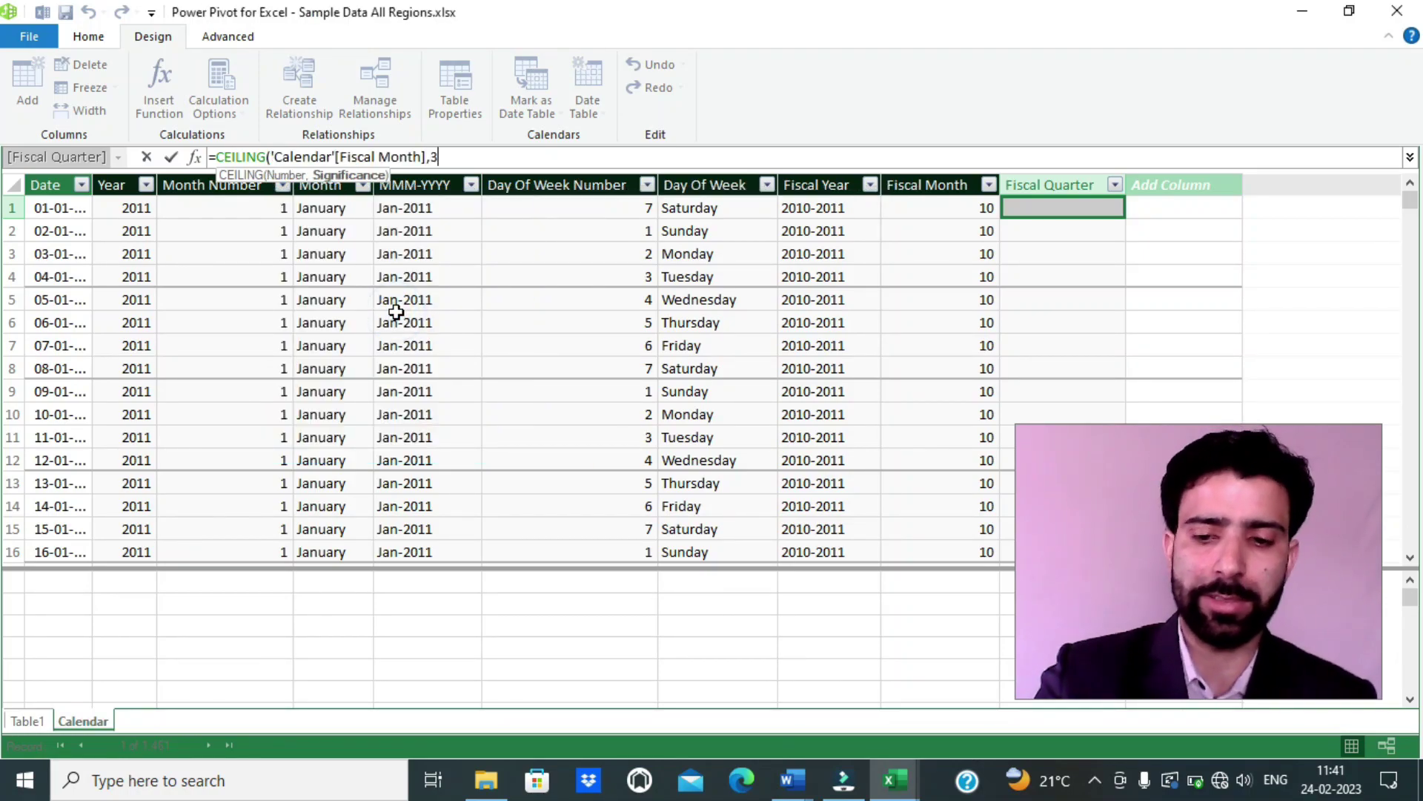
{"action": "type", "text": ")/3"}
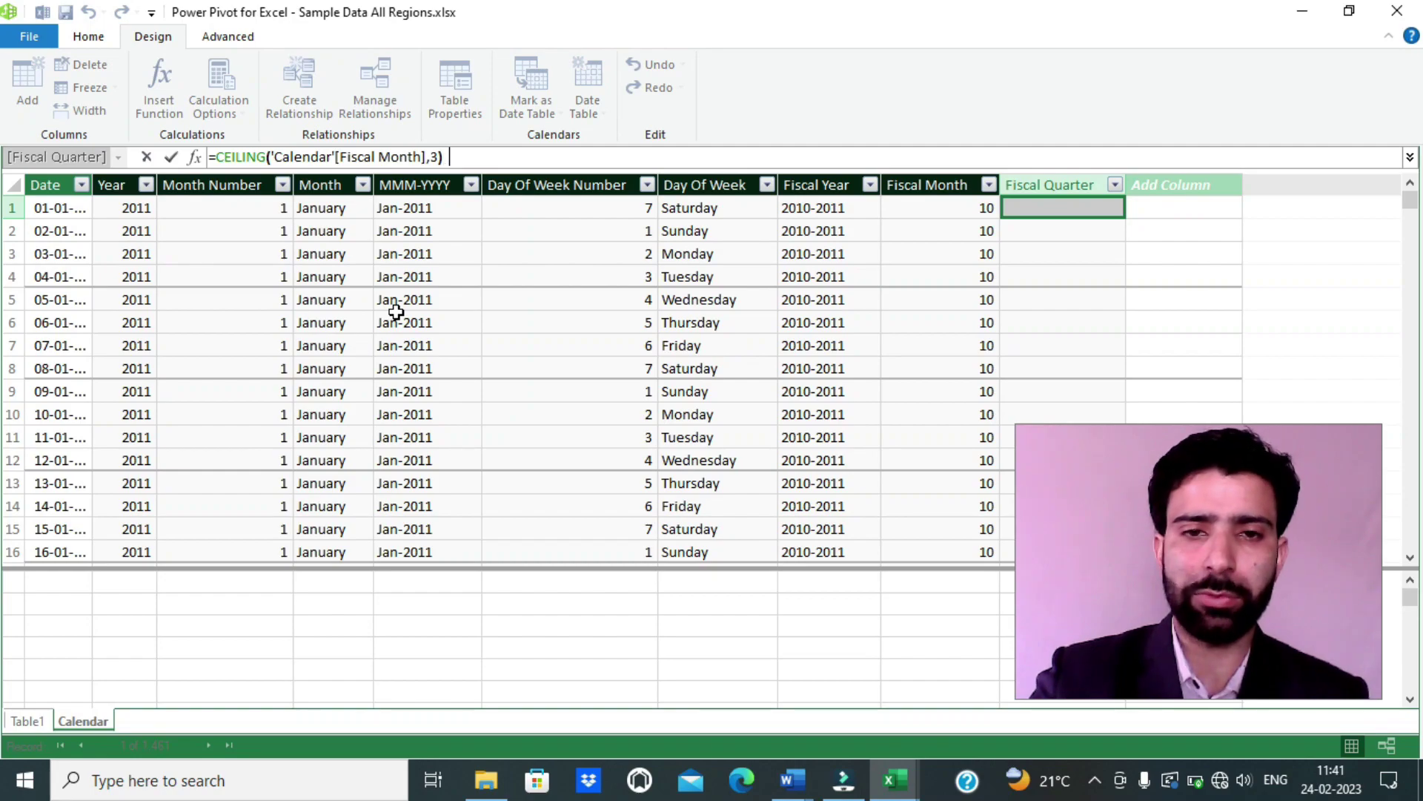
{"action": "left_click", "coordinate": [219, 156]}
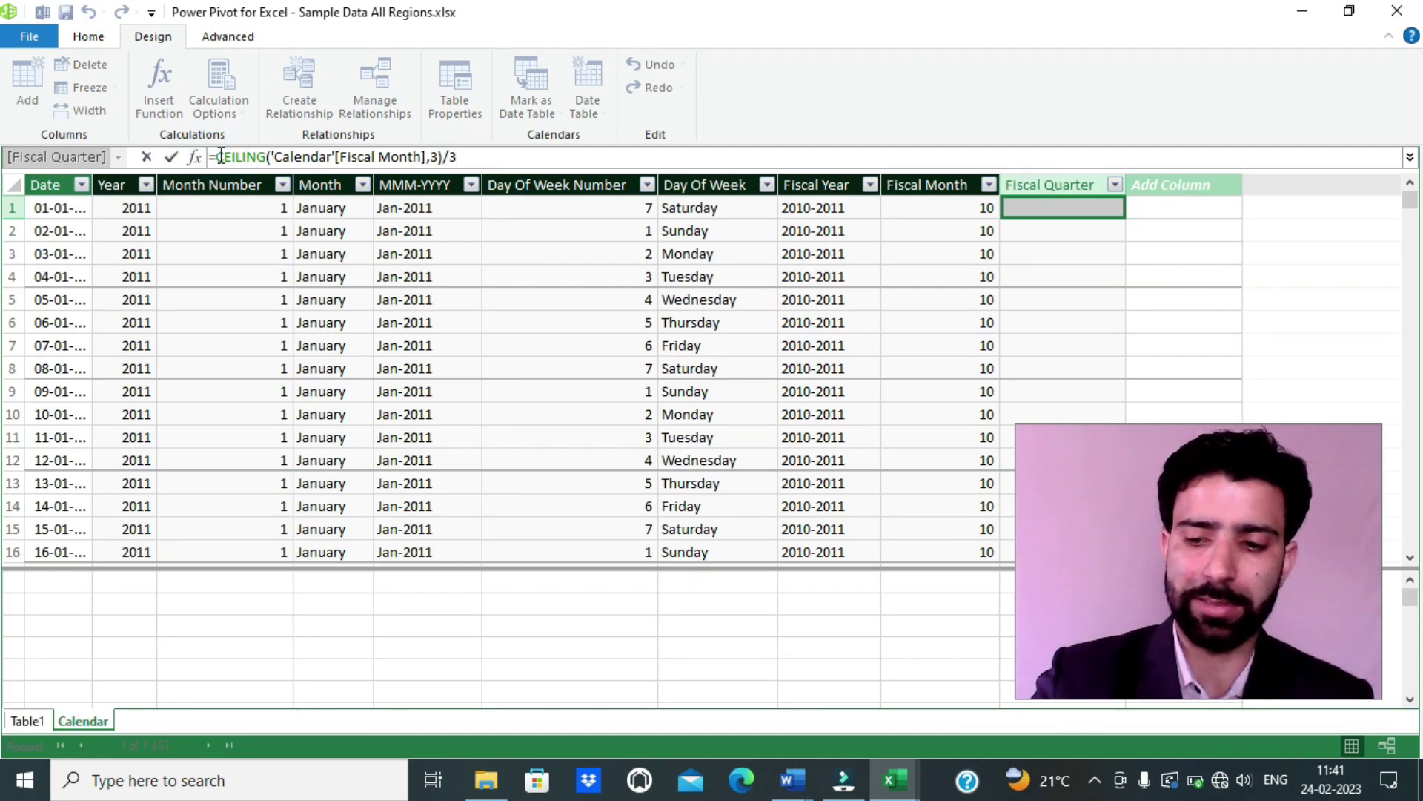
{"action": "type", "text": "\"Q\""}
{"action": "key", "text": "Left"}
{"action": "type", "text": "-"}
{"action": "left_click", "coordinate": [245, 156]}
{"action": "type", "text": "&"}
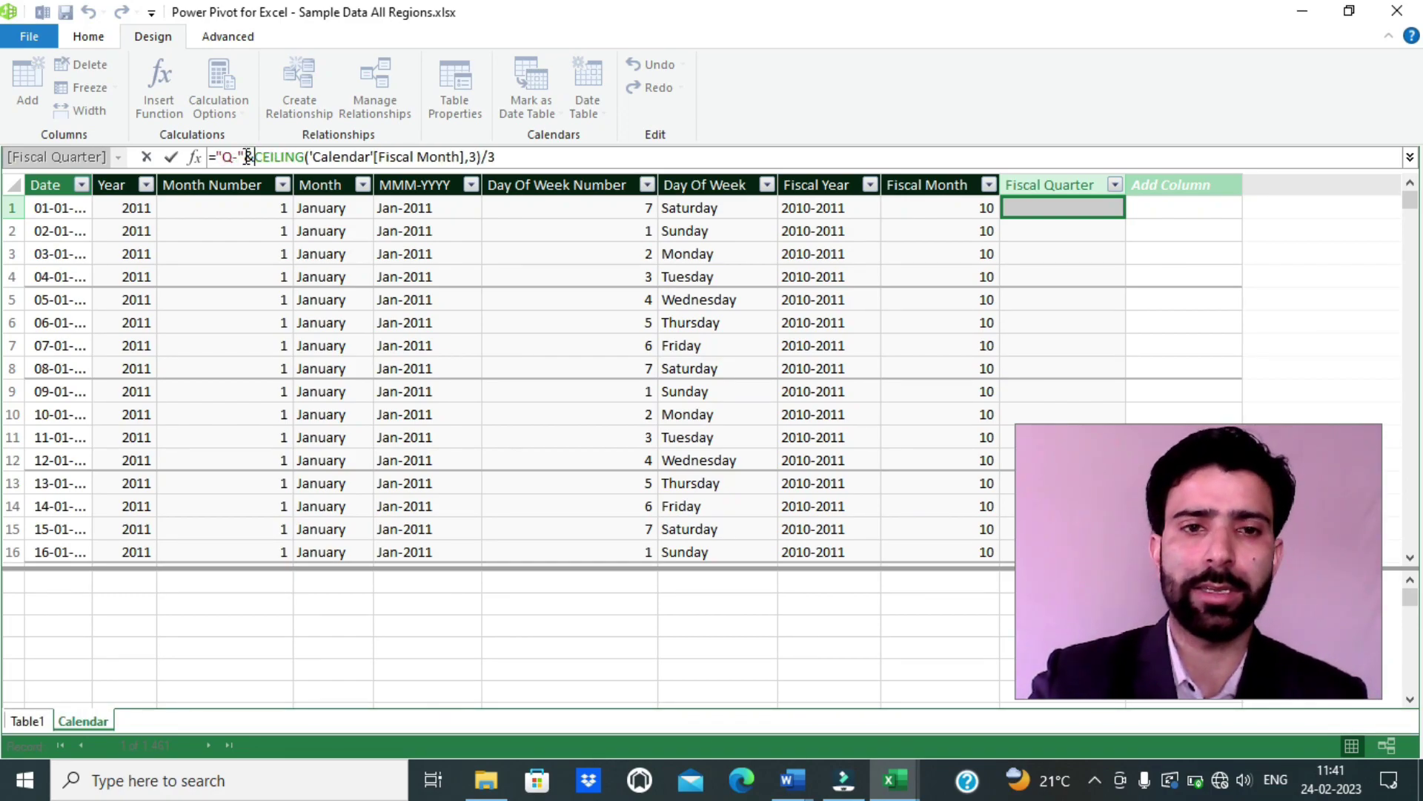
{"action": "key", "text": "Return"}
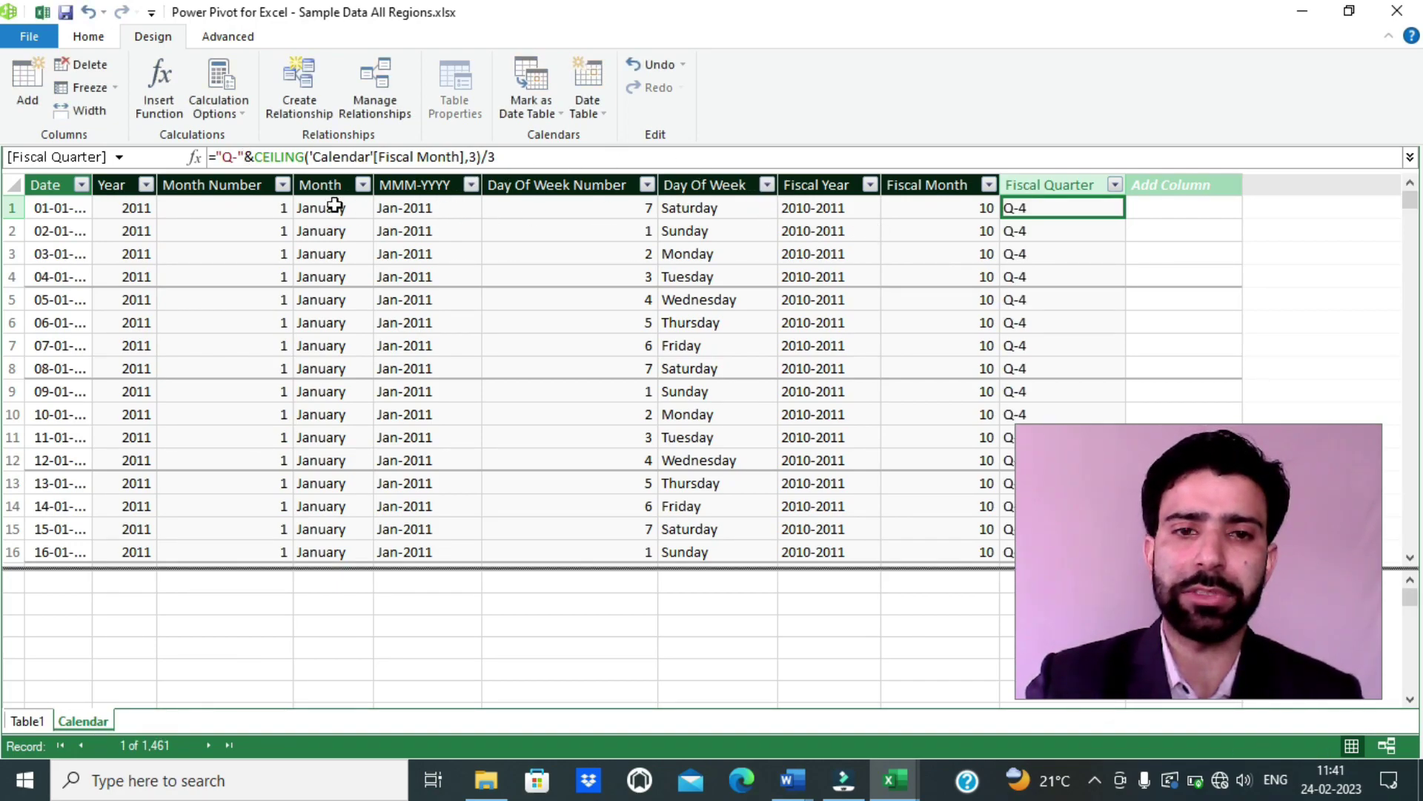
{"action": "left_click_drag", "start_coordinate": [321, 204], "coordinate": [341, 276]}
{"action": "left_click_drag", "start_coordinate": [1033, 203], "coordinate": [1036, 263]}
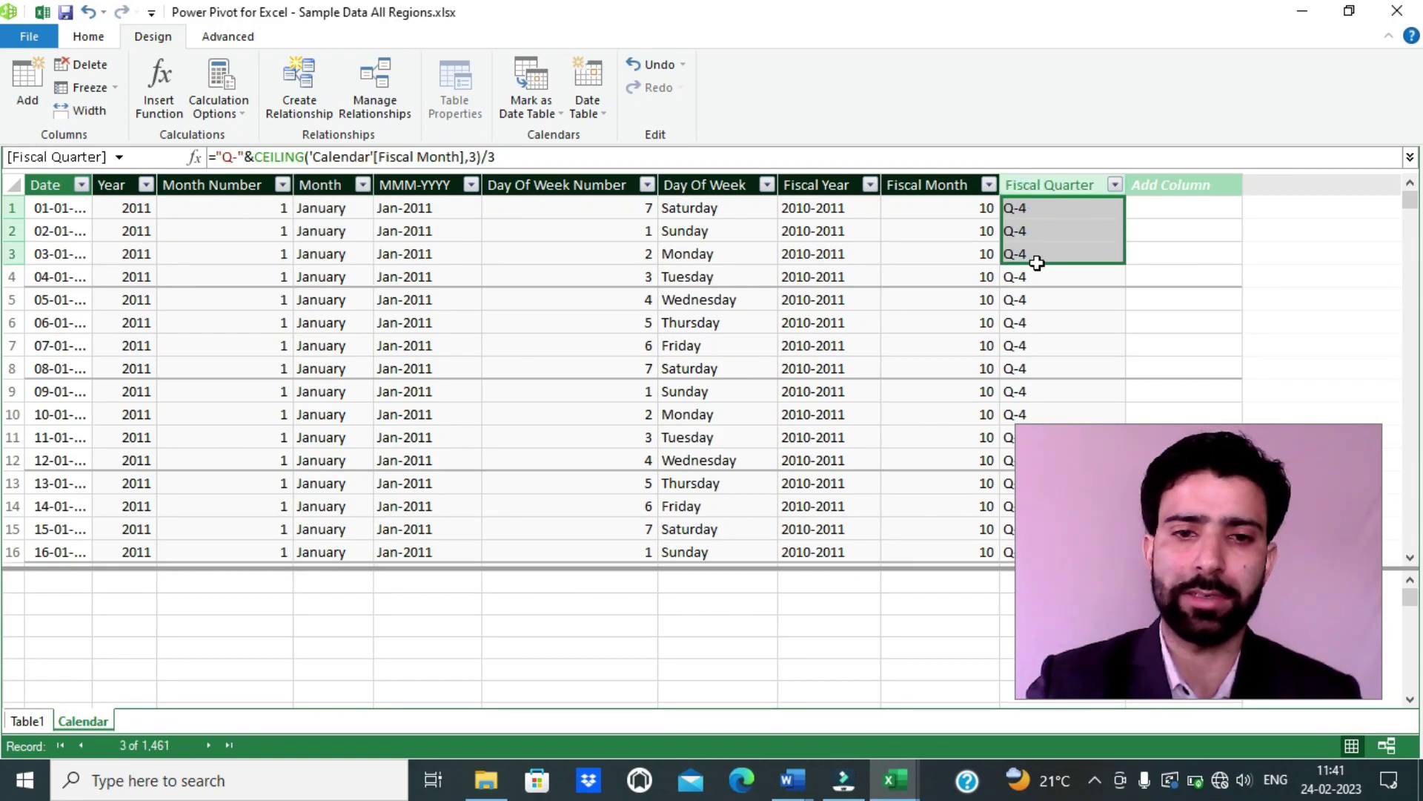
{"action": "mouse_move", "coordinate": [1412, 211]}
{"action": "left_mouse_down"}
{"action": "mouse_move", "coordinate": [1416, 241]}
{"action": "mouse_move", "coordinate": [1413, 223]}
{"action": "left_mouse_up"}
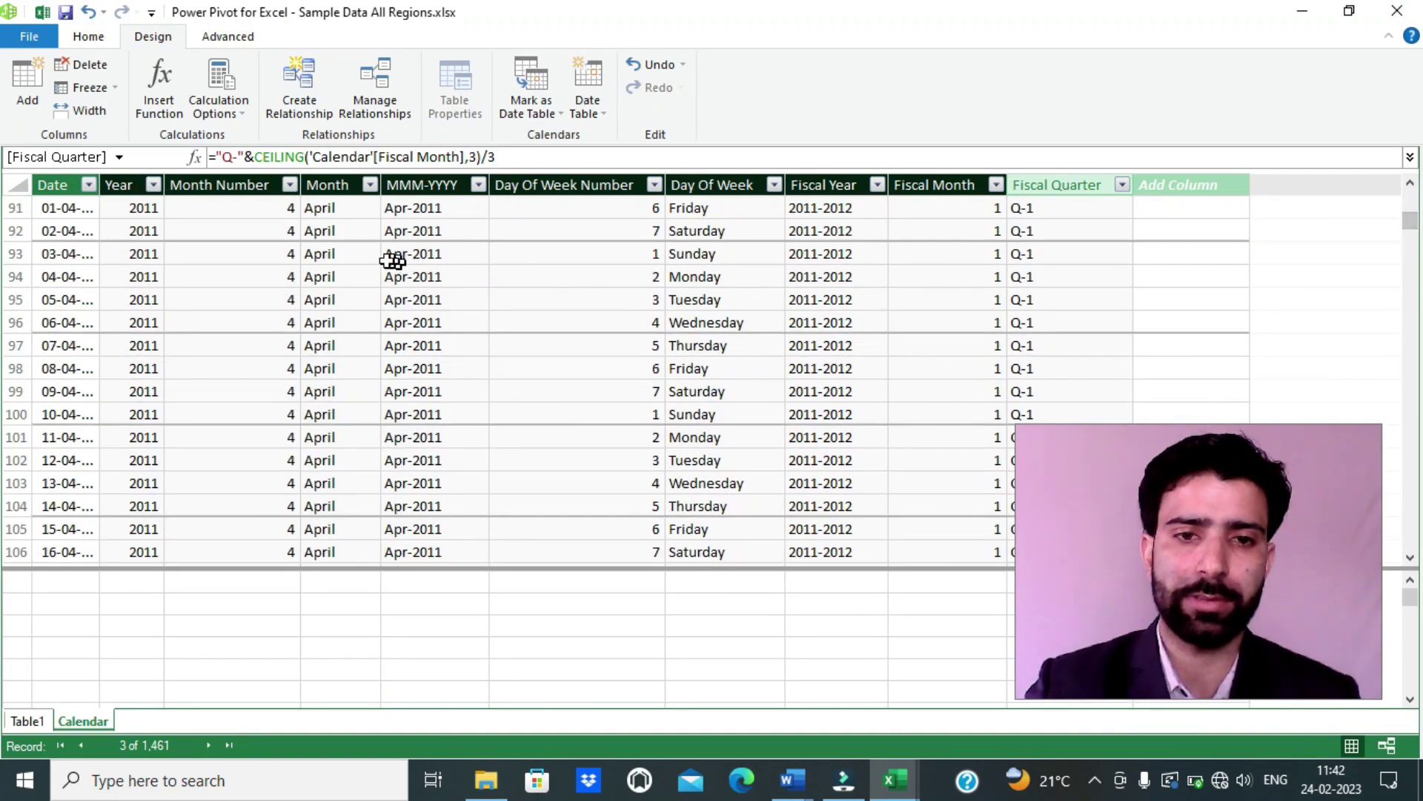
{"action": "left_click", "coordinate": [330, 254]}
{"action": "left_click_drag", "start_coordinate": [330, 253], "coordinate": [333, 323]}
{"action": "left_click_drag", "start_coordinate": [1054, 236], "coordinate": [1056, 327]}
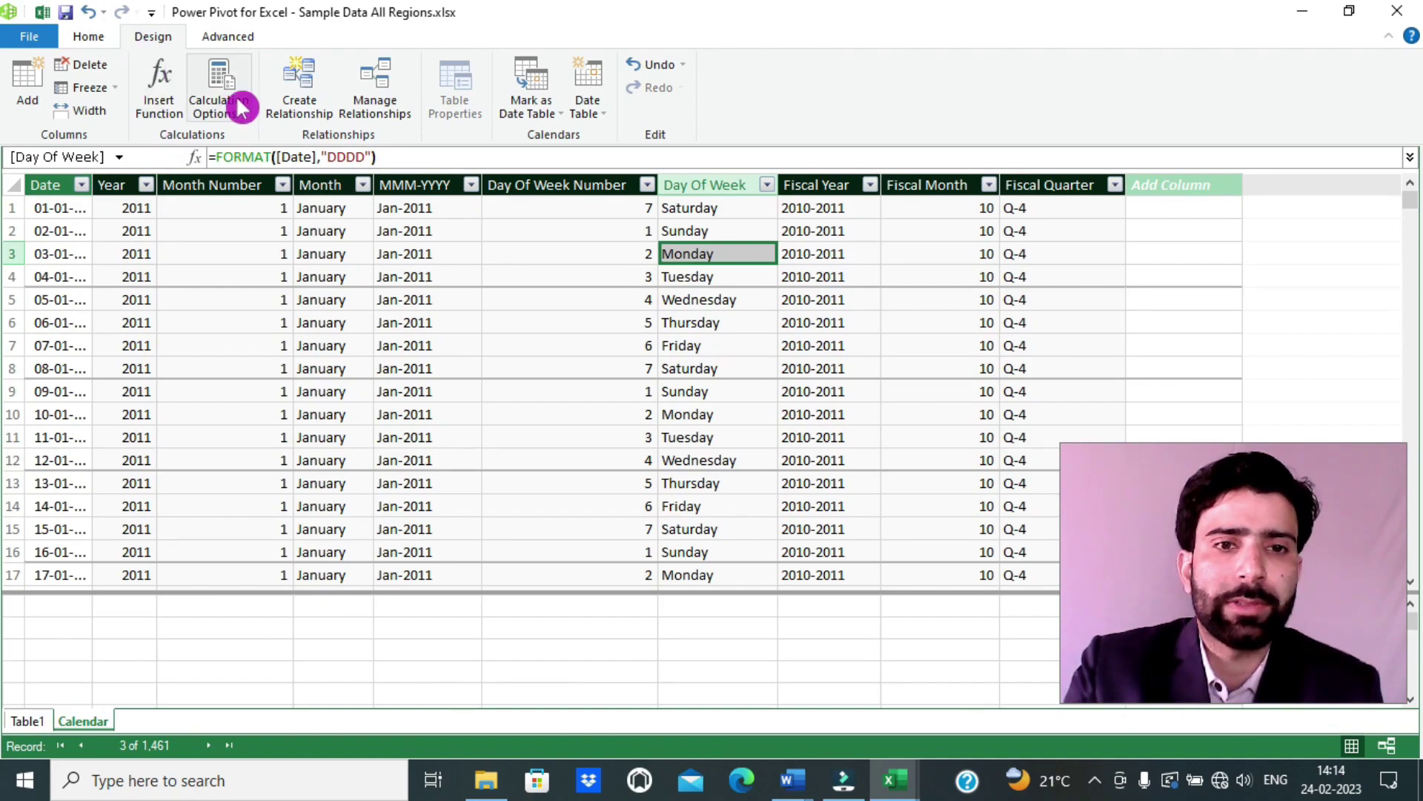
Step: Create a relationship linking Calendar [Date] to Table1 [Order Date]
{"action": "left_click", "coordinate": [310, 97]}
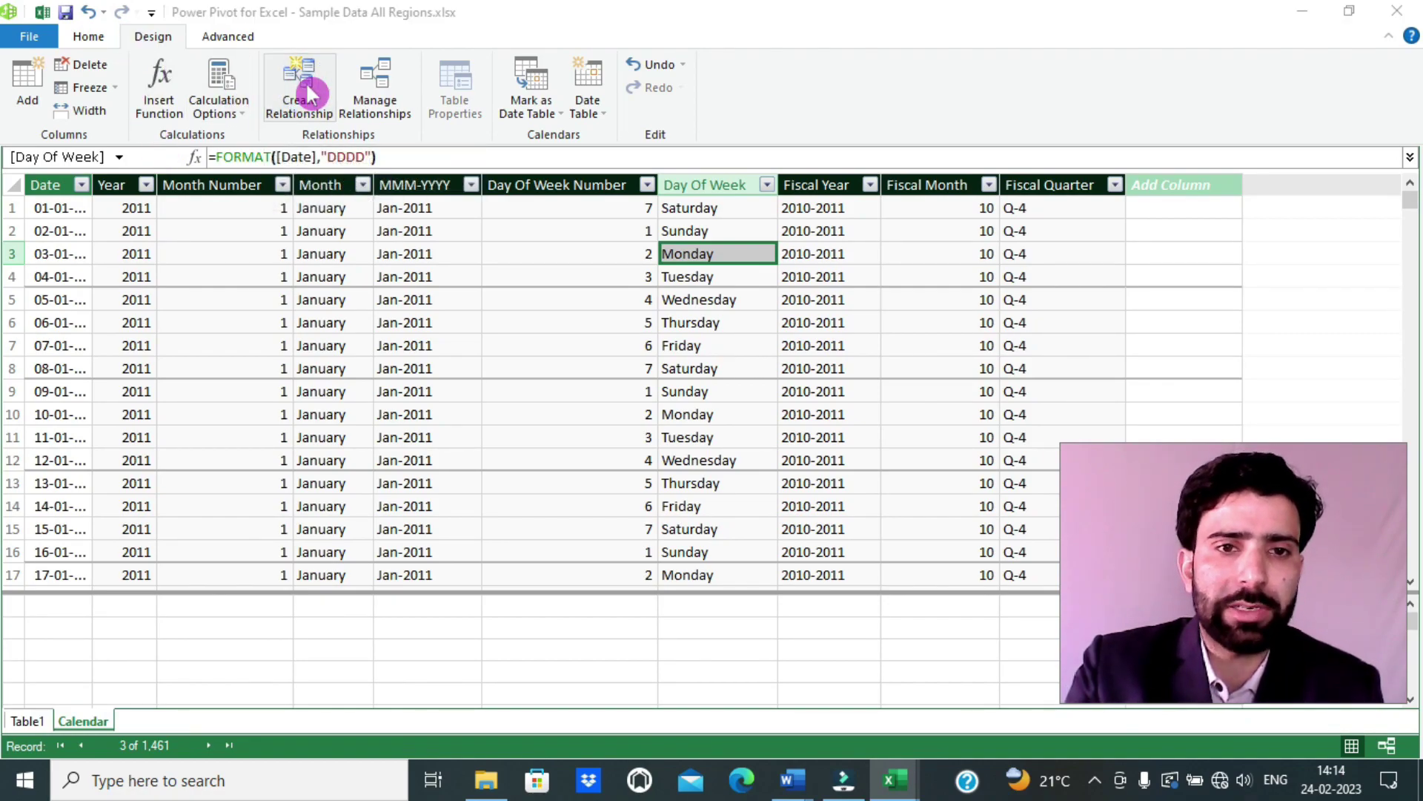
{"action": "left_click_drag", "start_coordinate": [422, 134], "coordinate": [379, 66]}
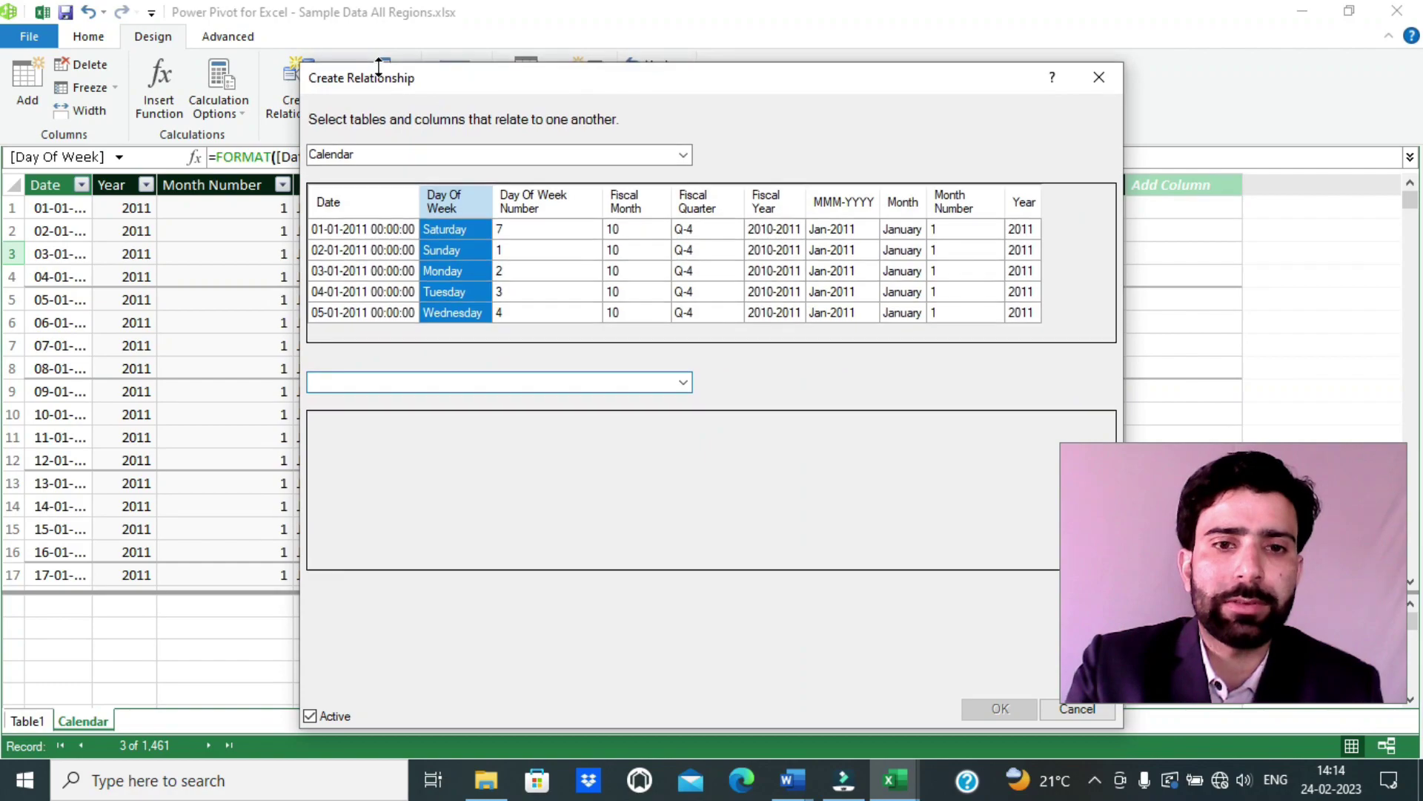
{"action": "left_click", "coordinate": [684, 382]}
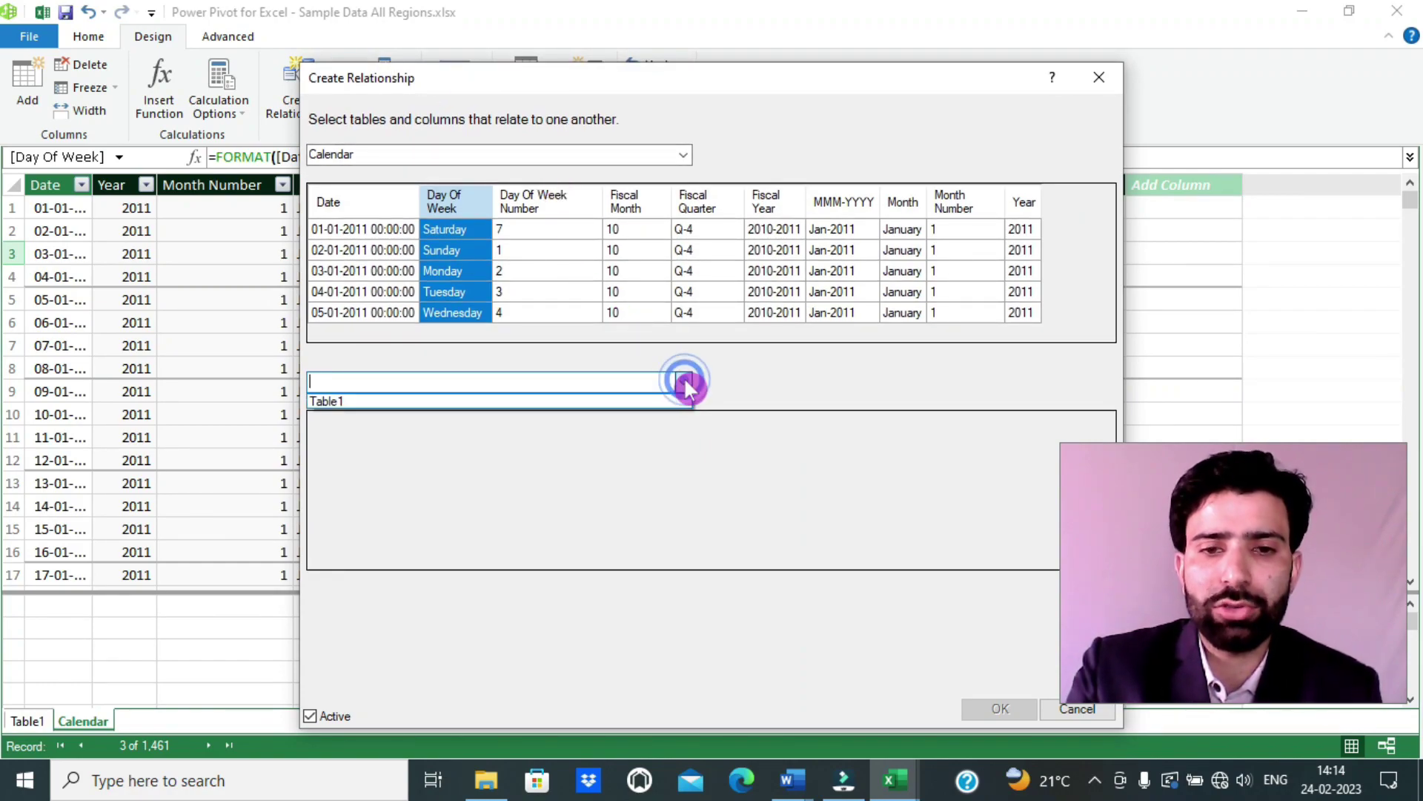
{"action": "left_click", "coordinate": [541, 401]}
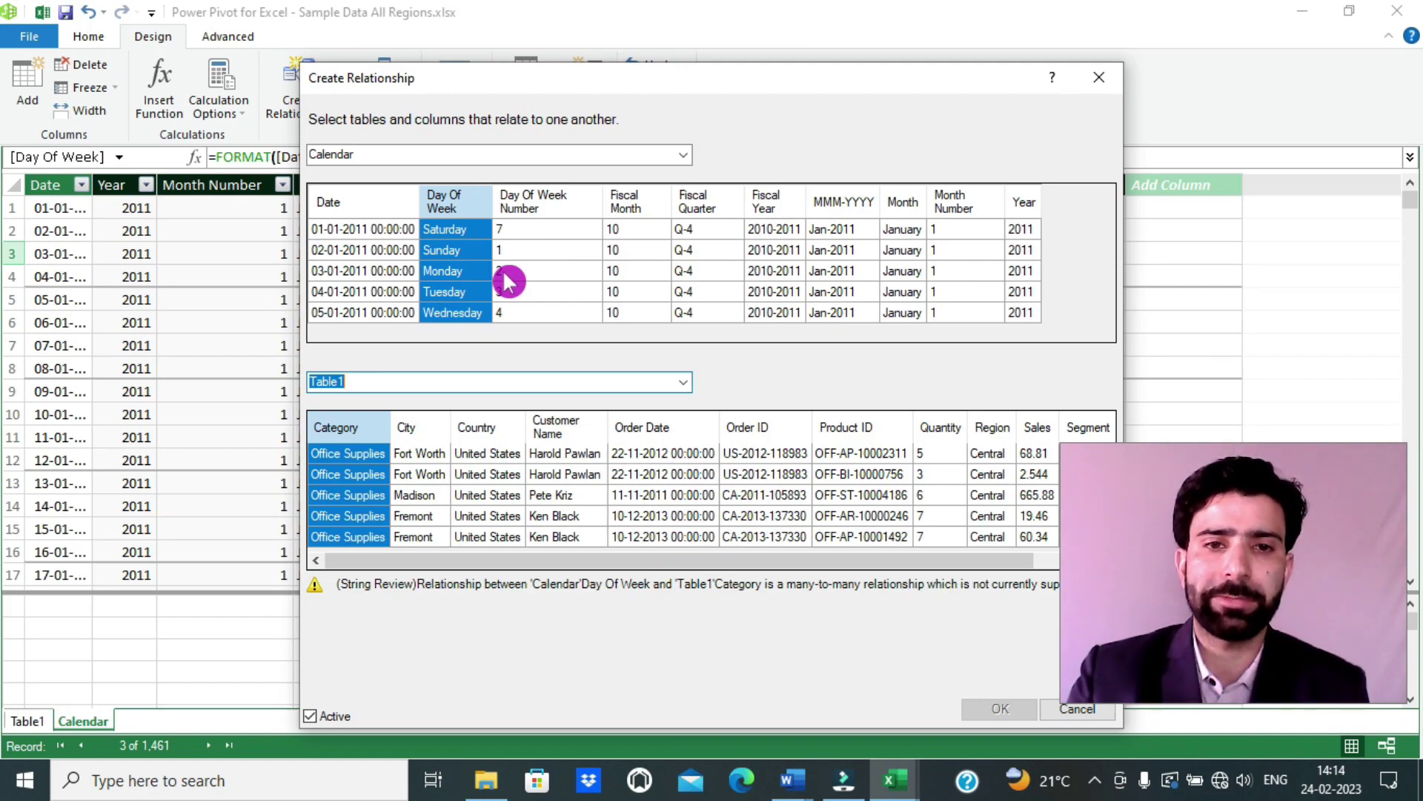
{"action": "left_click", "coordinate": [366, 206]}
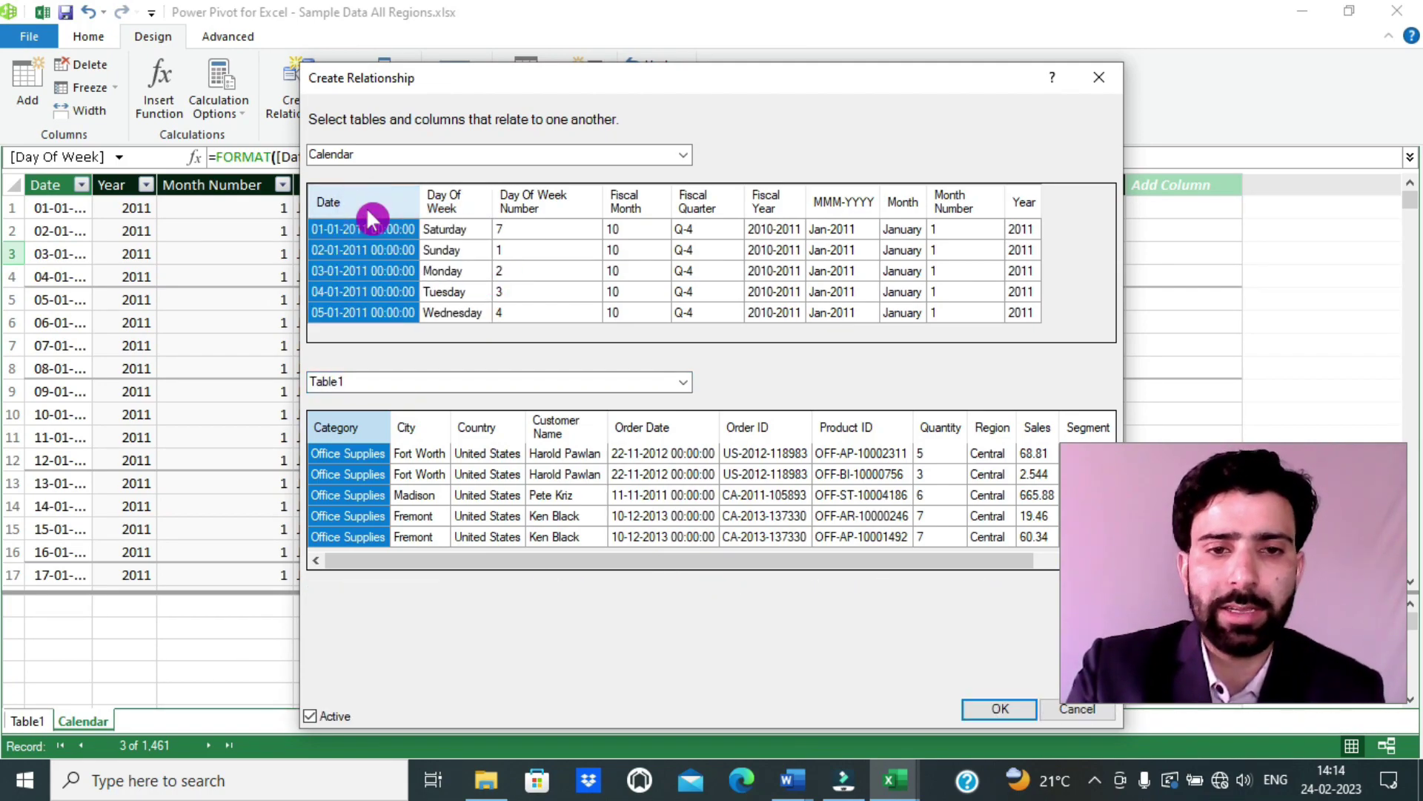
{"action": "left_click", "coordinate": [649, 427]}
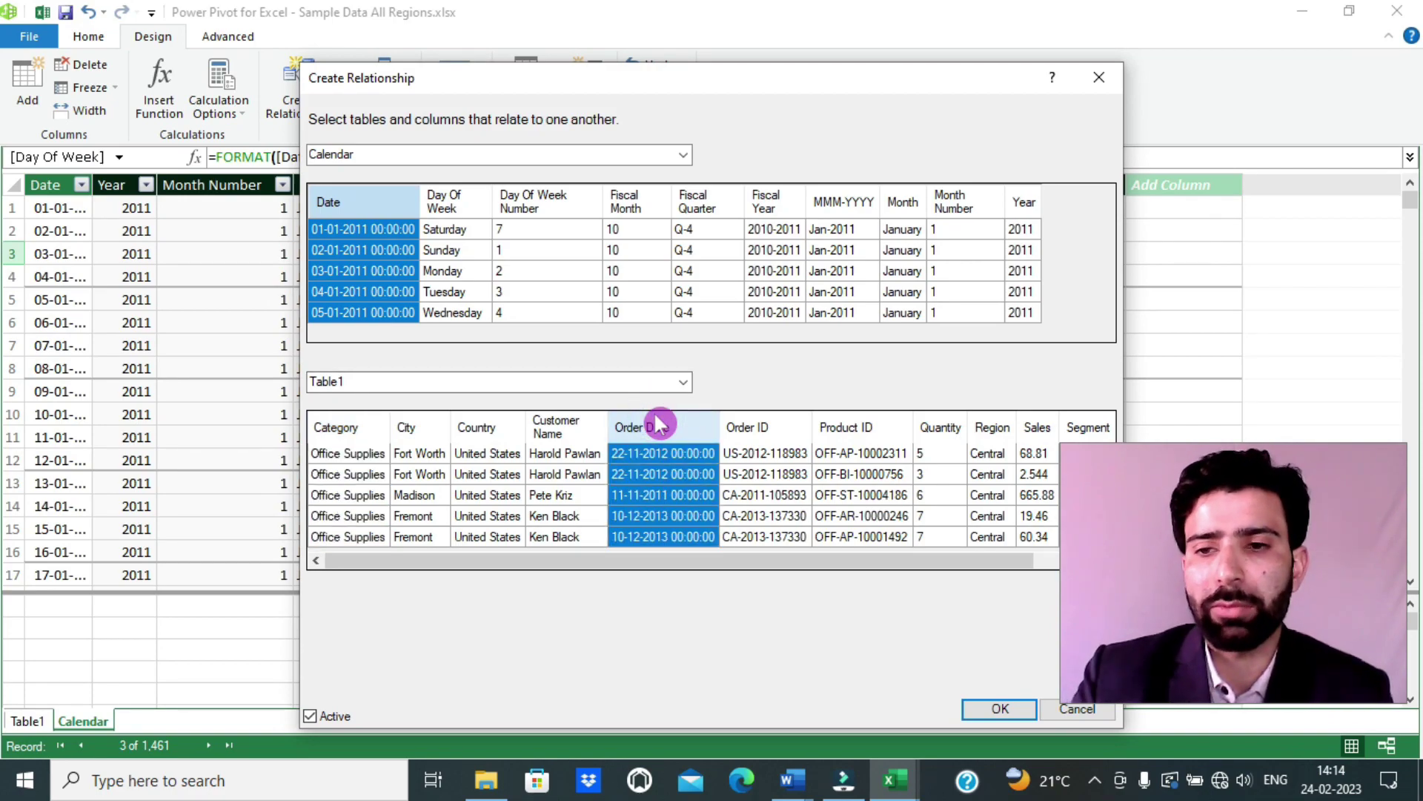
{"action": "left_click", "coordinate": [1002, 709]}
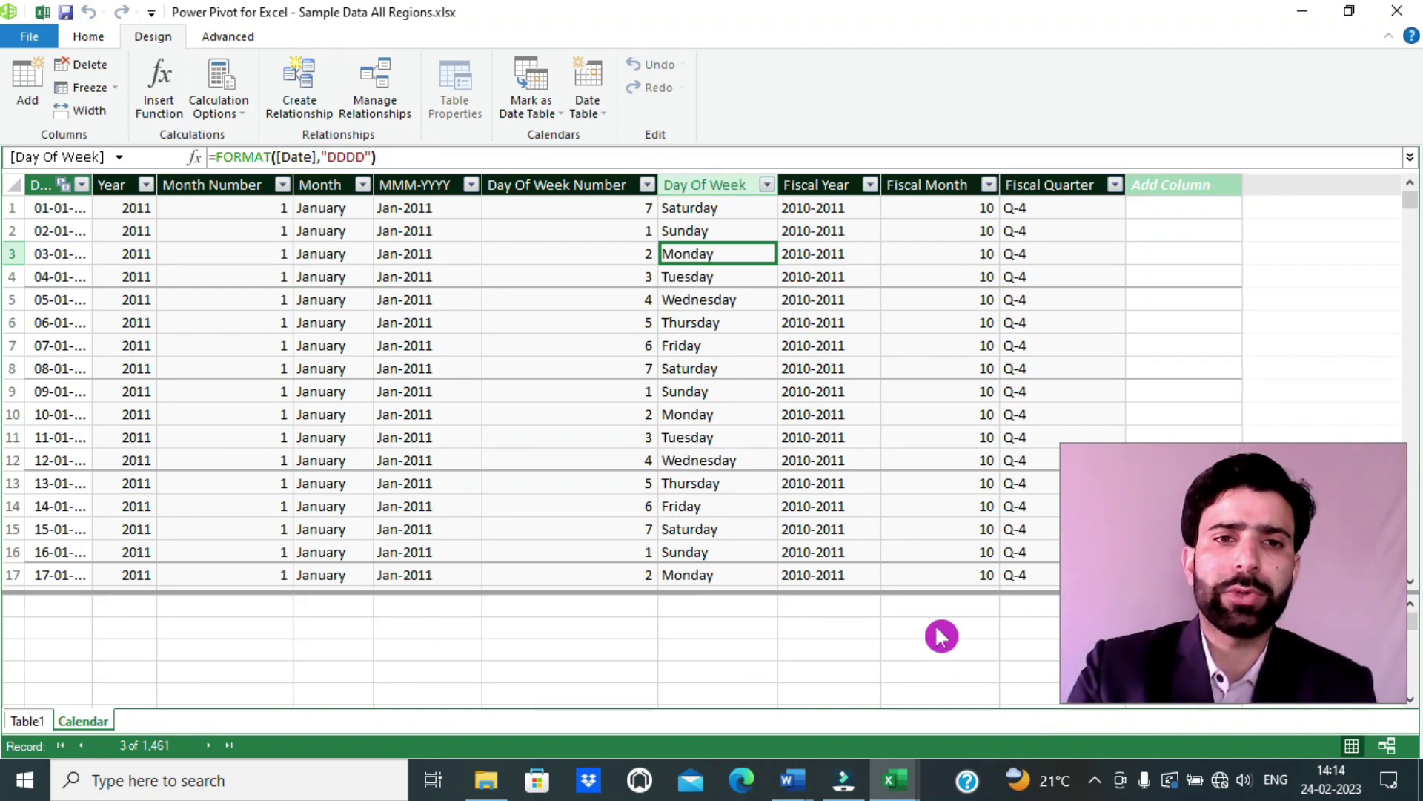
Step: Review the Order Date to Date relationship in Manage Relationships, then return to the workbook
{"action": "left_click", "coordinate": [379, 103]}
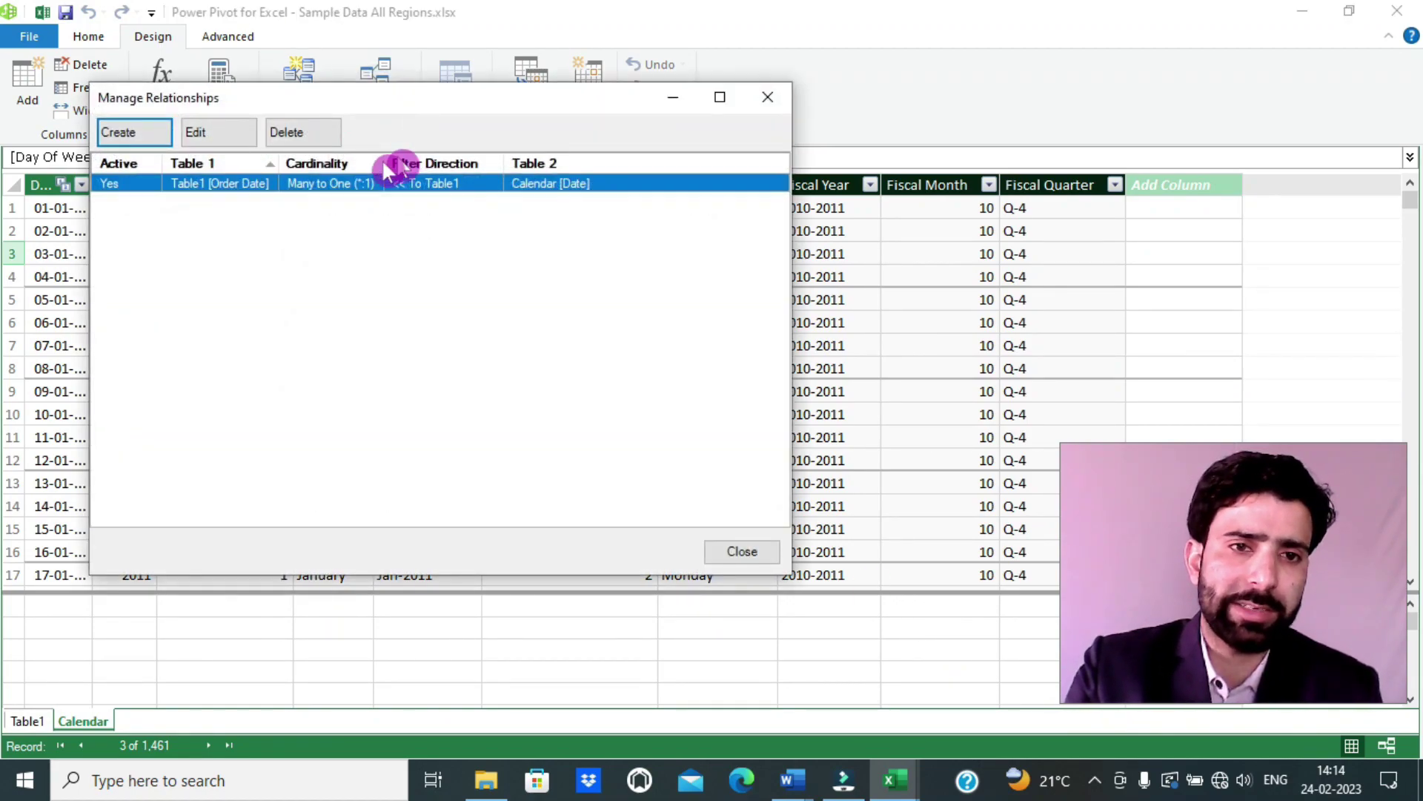
{"action": "left_click", "coordinate": [220, 133]}
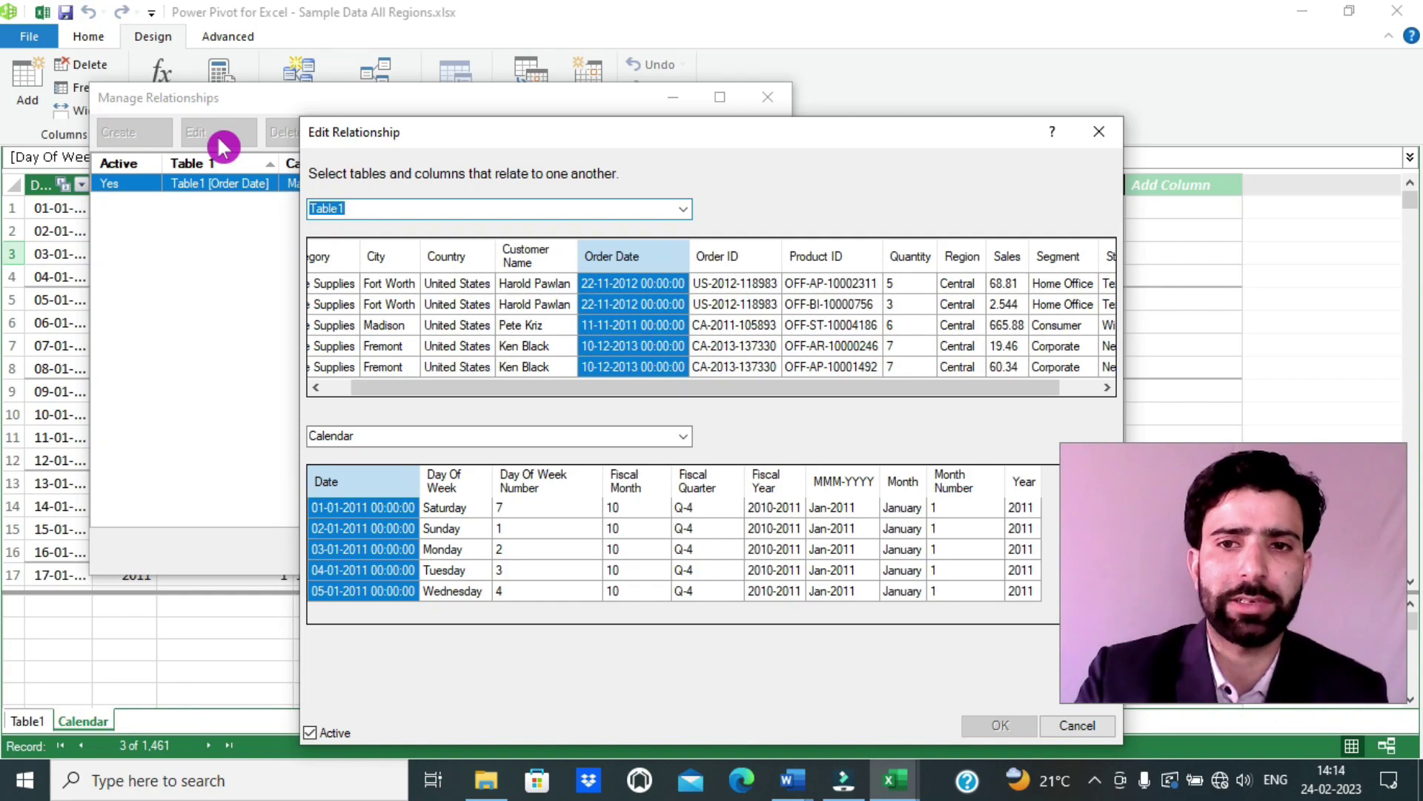
{"action": "left_click", "coordinate": [1101, 133]}
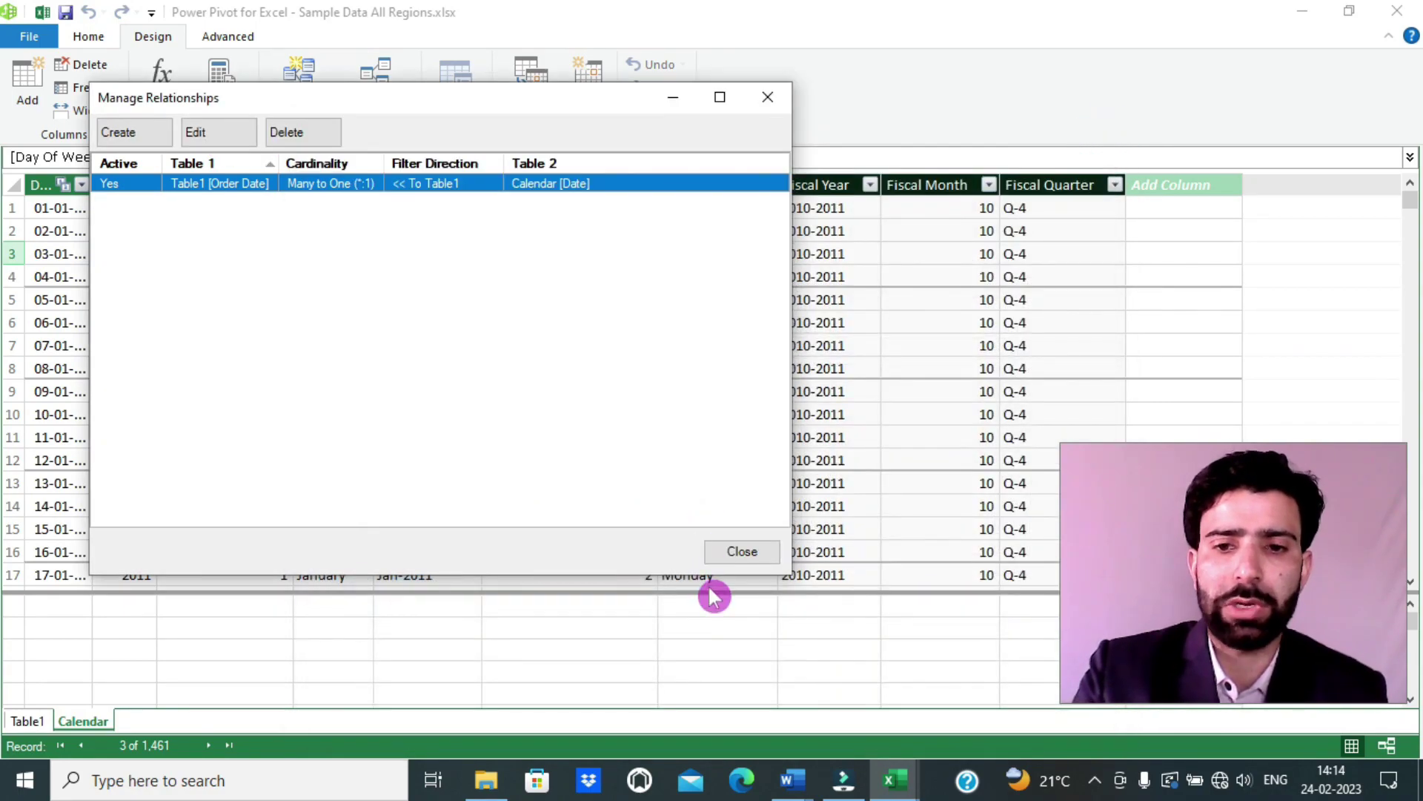
{"action": "left_click", "coordinate": [743, 553]}
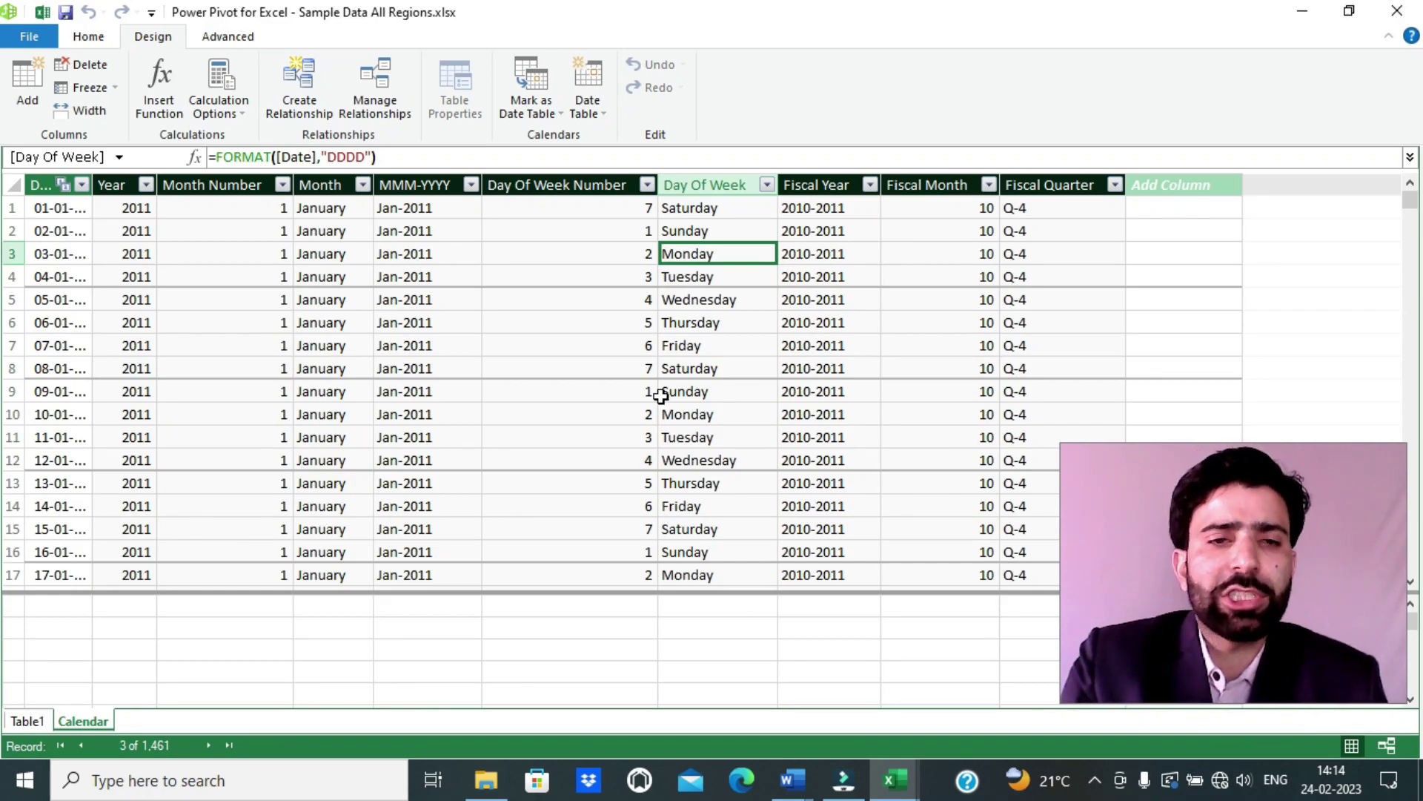
{"action": "left_click", "coordinate": [42, 12]}
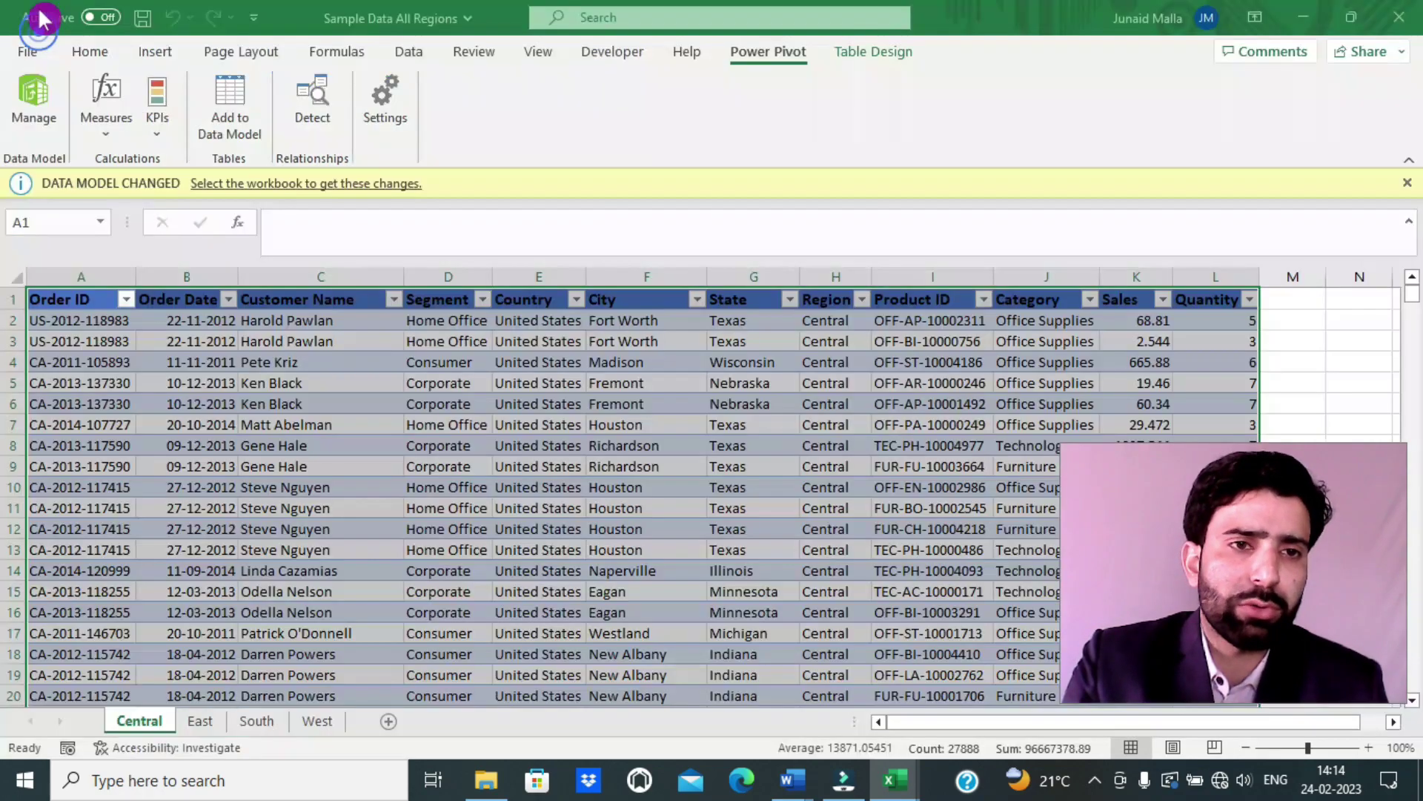
Step: Start a PivotTable from Table1 in the sales table, placed on a new worksheet
{"action": "left_click", "coordinate": [507, 355]}
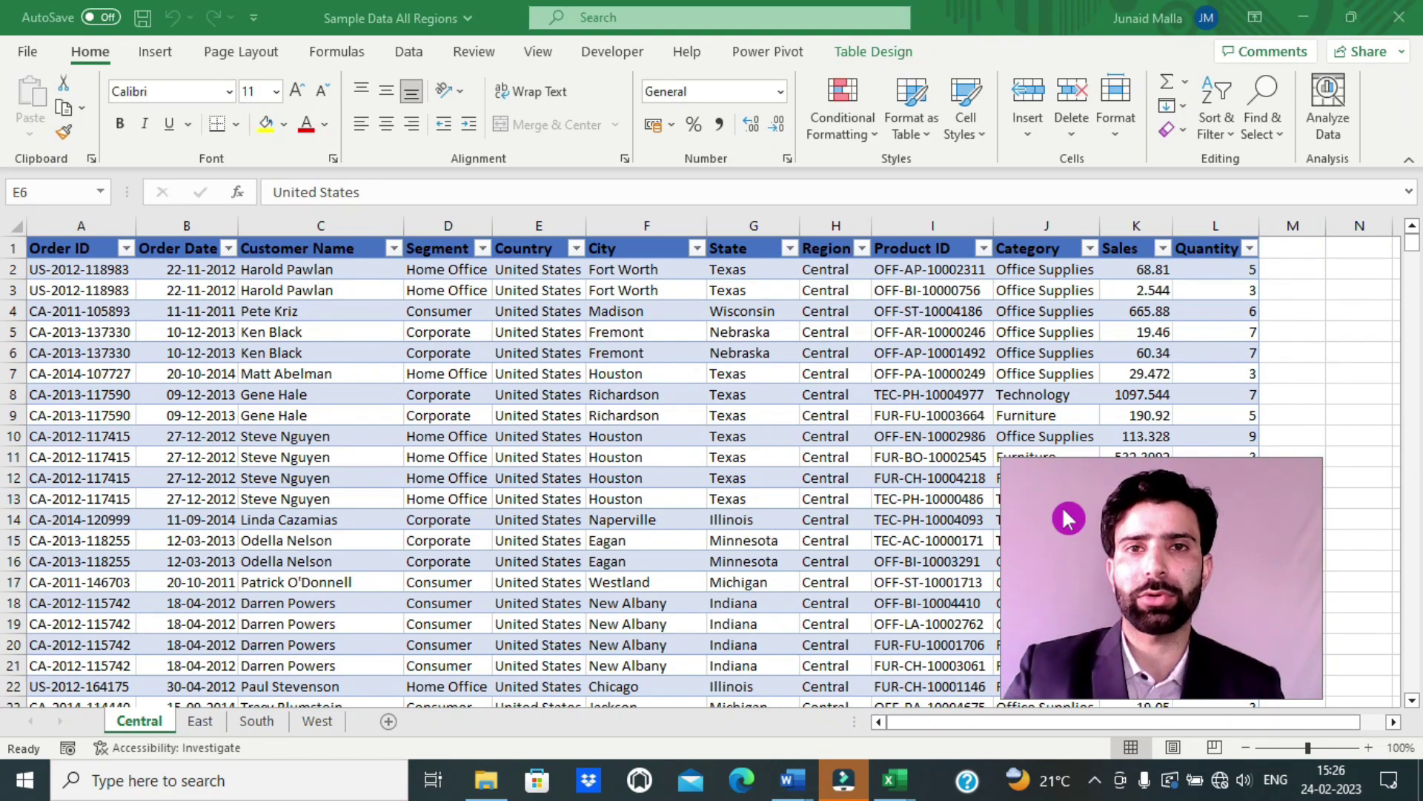
{"action": "left_click", "coordinate": [155, 51]}
{"action": "left_click", "coordinate": [38, 92]}
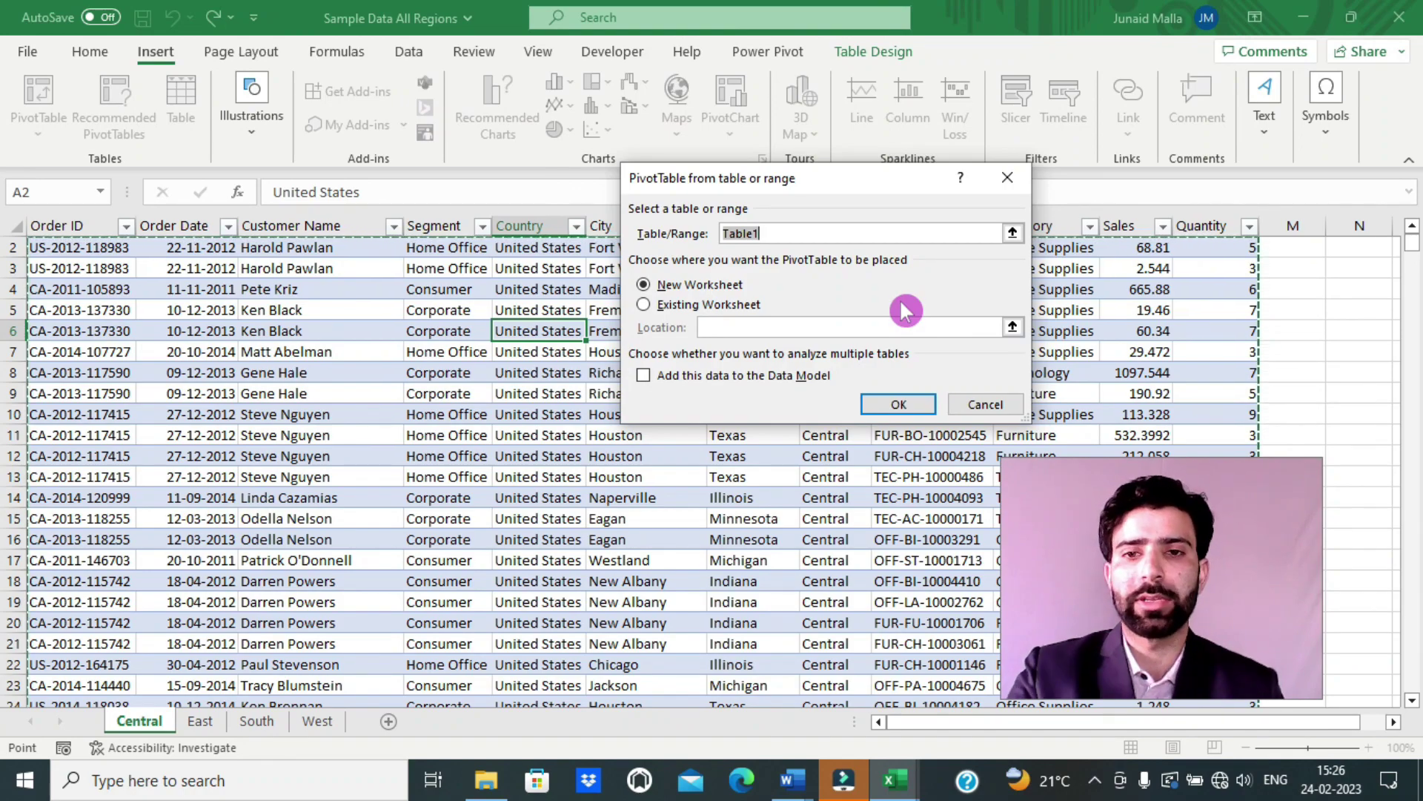
{"action": "left_click", "coordinate": [897, 402]}
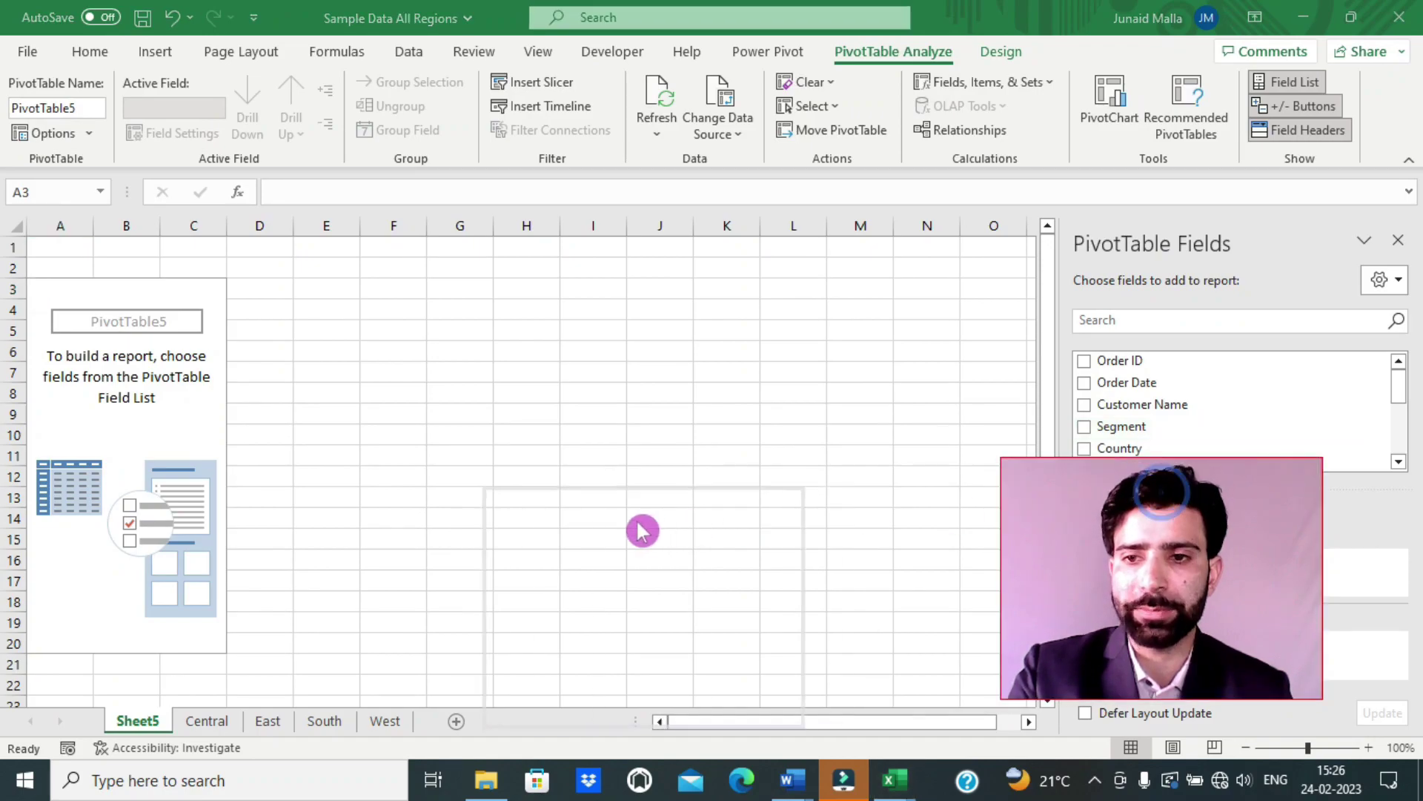
Step: Confirm the new-sheet PivotTable and add Sales to Values as Sum of Sales
{"action": "left_click", "coordinate": [1399, 376]}
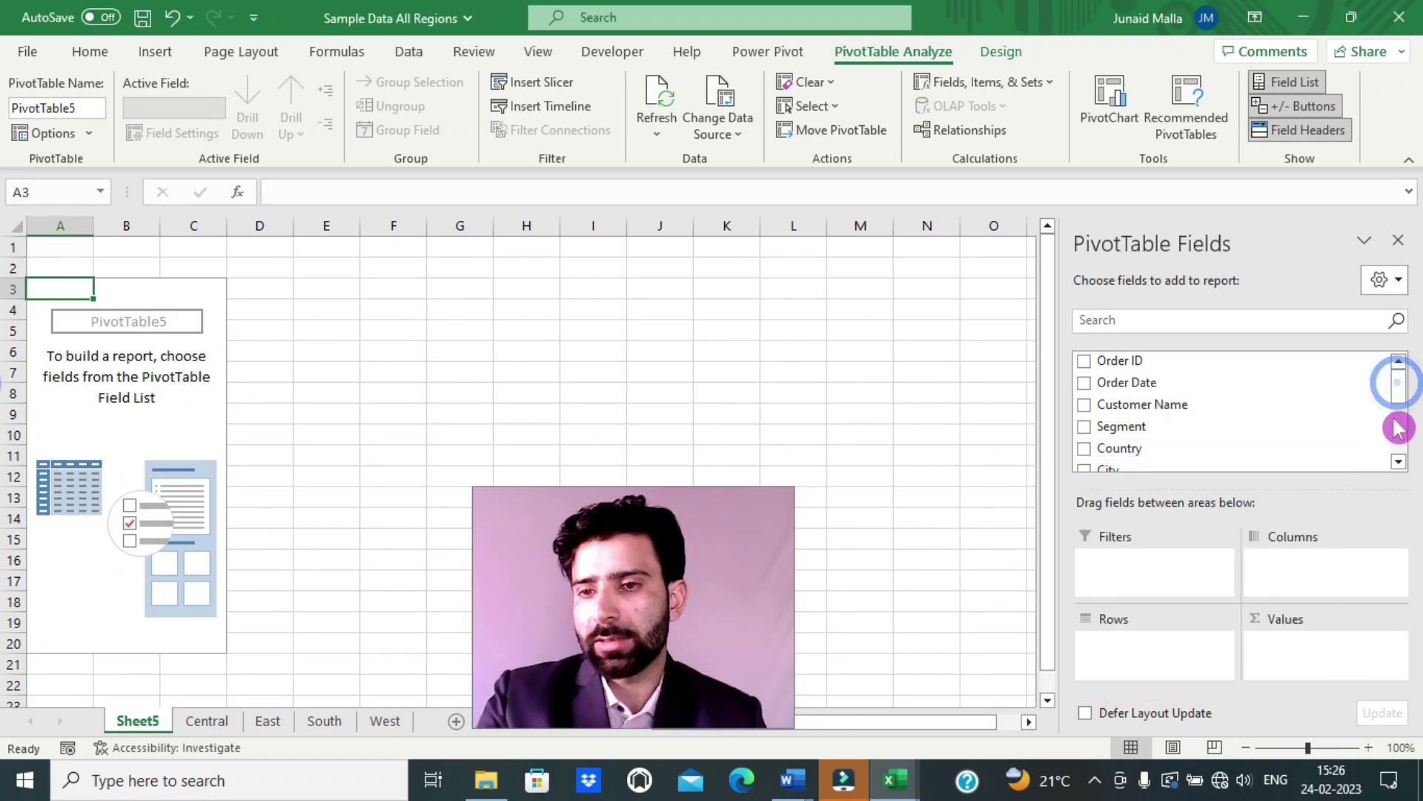
{"action": "left_click_drag", "start_coordinate": [1399, 385], "coordinate": [1401, 448]}
{"action": "left_click_drag", "start_coordinate": [1105, 413], "coordinate": [1285, 650]}
Step: Rebuild the pivot on the data model and group sales by Calendar's Fiscal Year in Rows
{"action": "left_click", "coordinate": [1115, 464]}
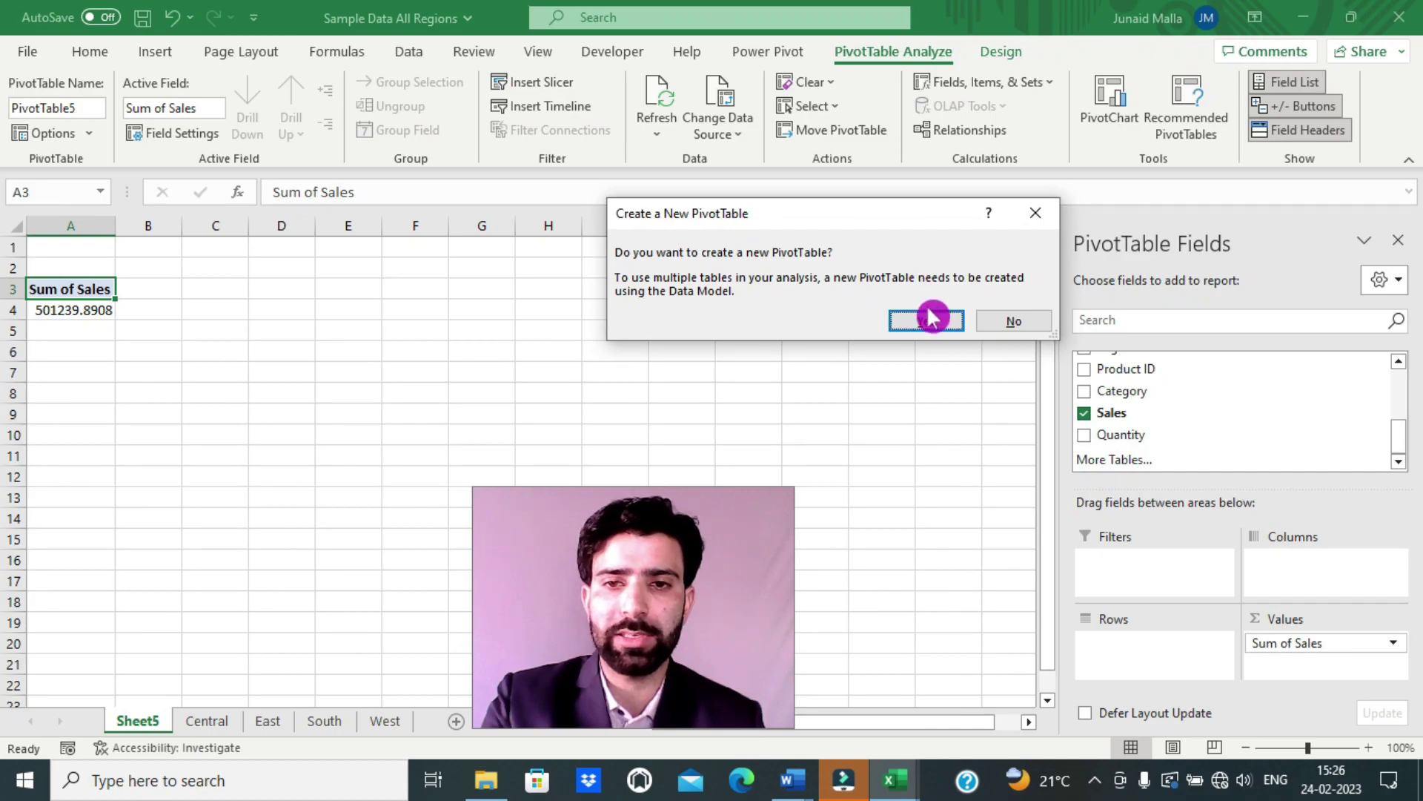
{"action": "left_click", "coordinate": [926, 322]}
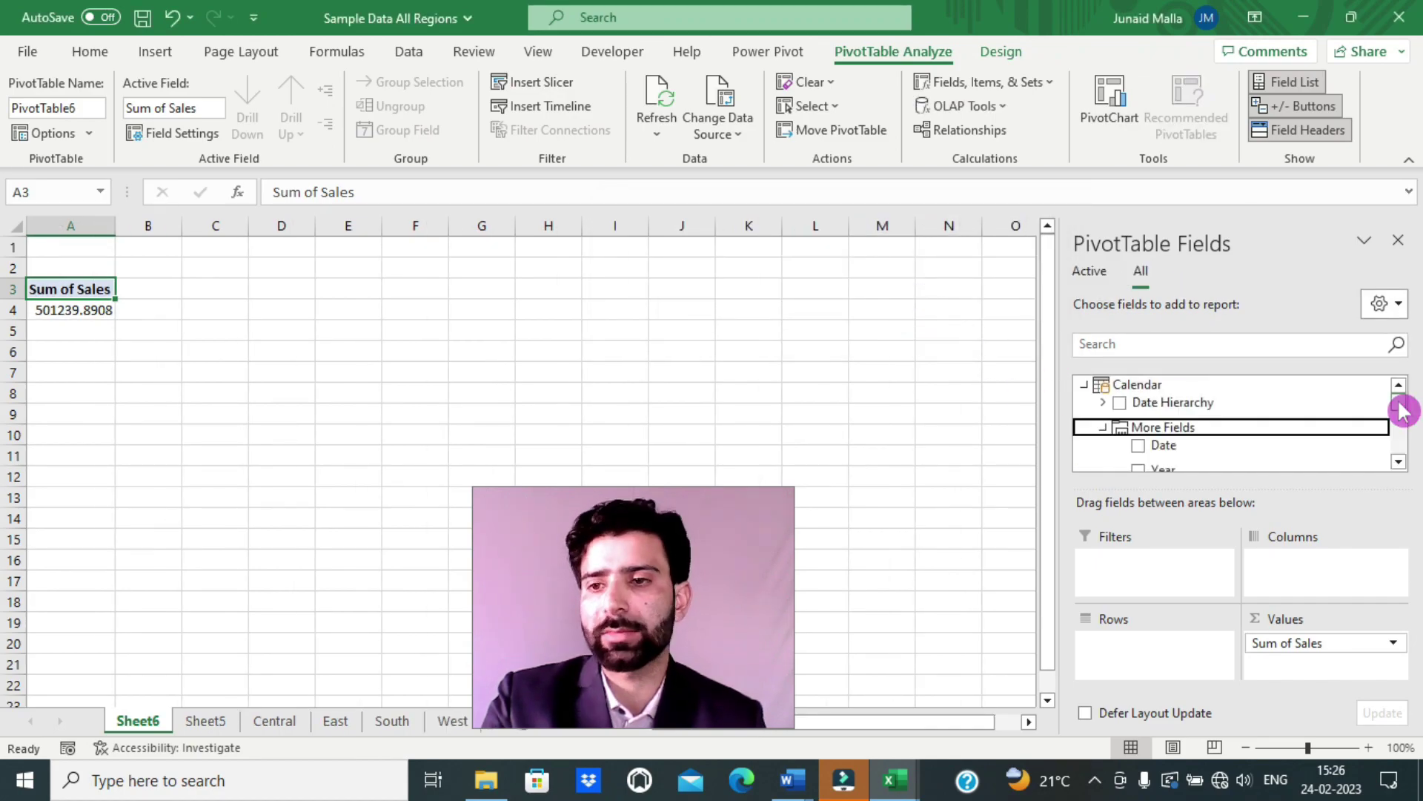
{"action": "left_click_drag", "start_coordinate": [1398, 407], "coordinate": [1401, 442]}
{"action": "left_click_drag", "start_coordinate": [1143, 413], "coordinate": [1144, 654]}
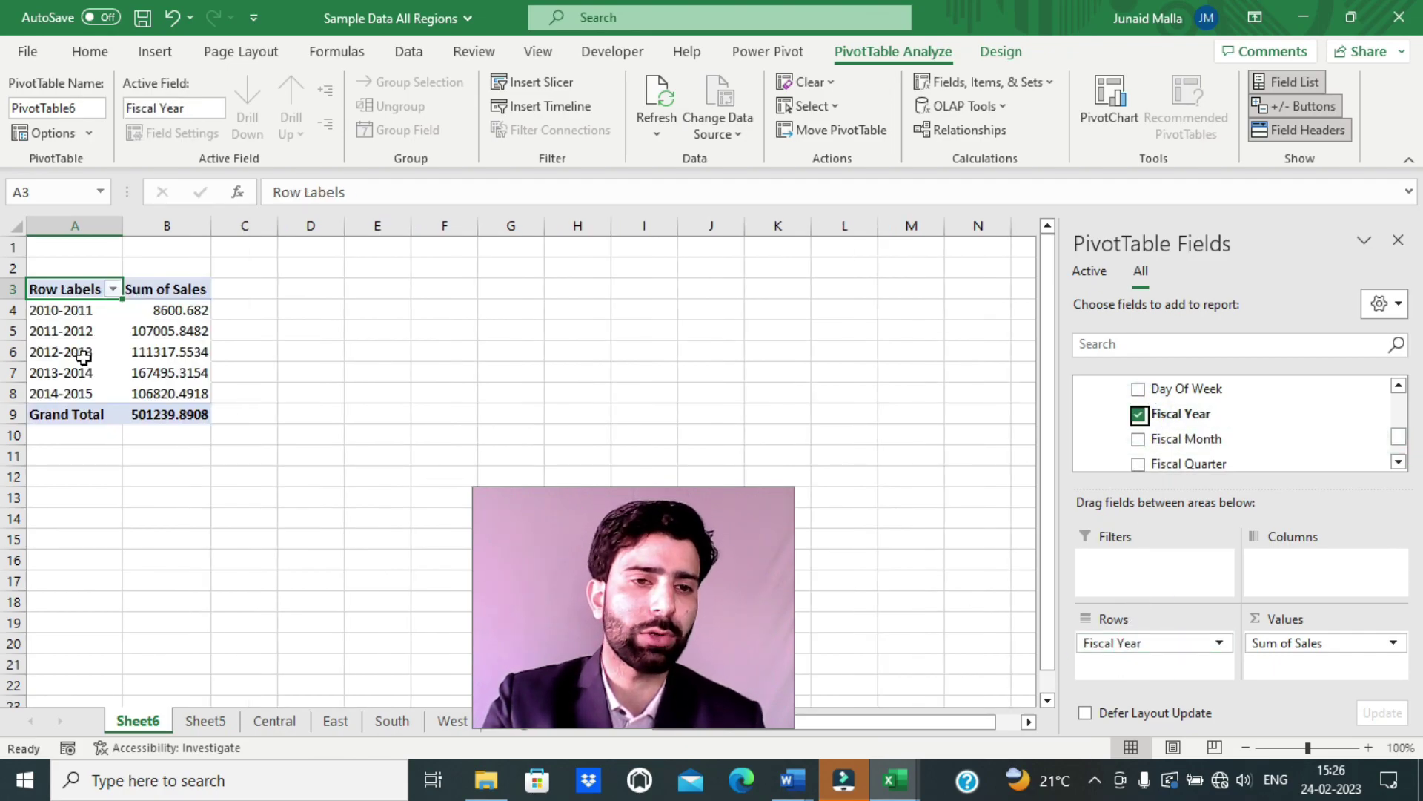
Step: Nest Fiscal Quarter under Fiscal Year in the pivot rows
{"action": "left_click", "coordinate": [89, 354]}
{"action": "left_click_drag", "start_coordinate": [632, 547], "coordinate": [804, 572]}
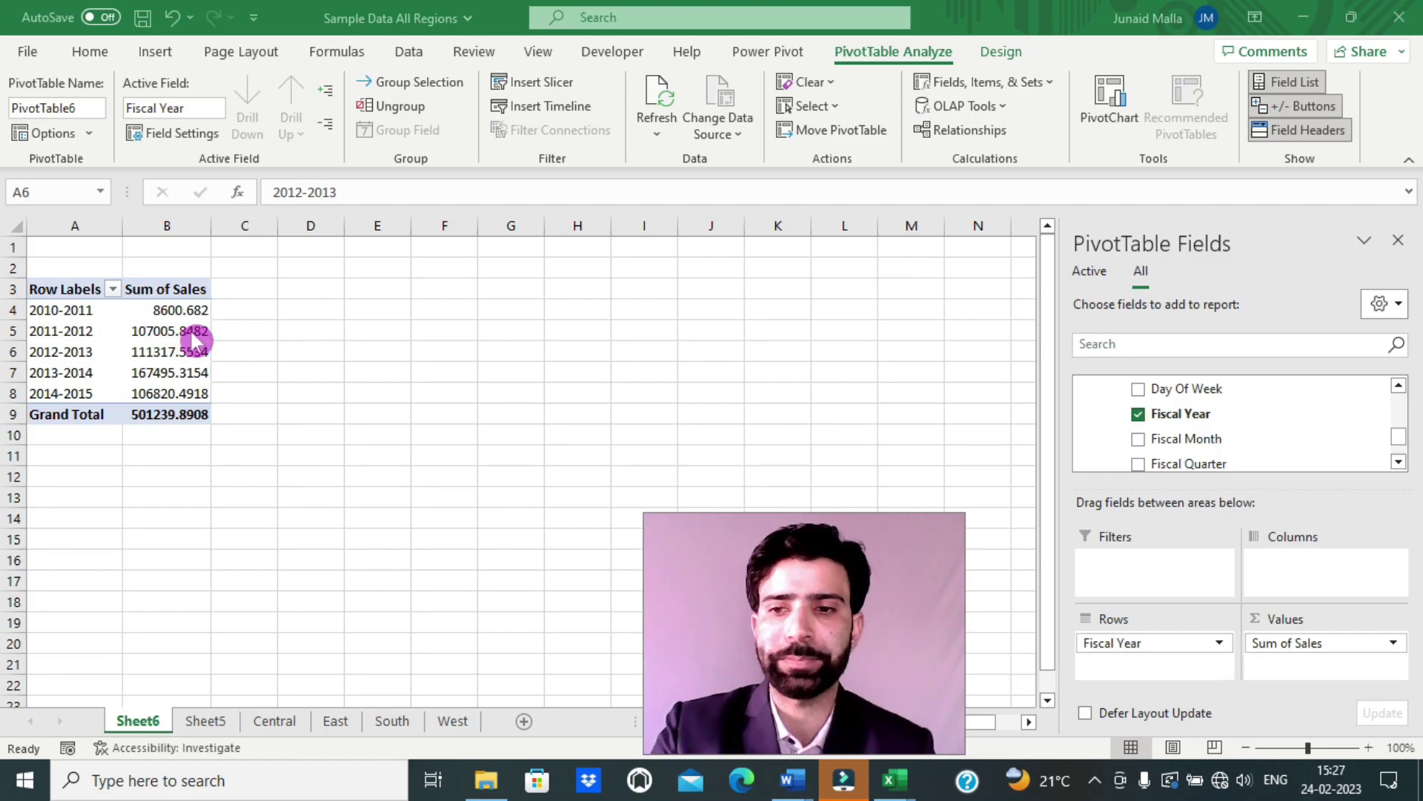
{"action": "scroll", "coordinate": [1156, 404], "scroll_direction": "down", "scroll_amount": 1}
{"action": "left_click_drag", "start_coordinate": [1145, 434], "coordinate": [1146, 476]}
{"action": "left_click_drag", "start_coordinate": [1142, 531], "coordinate": [1125, 665]}
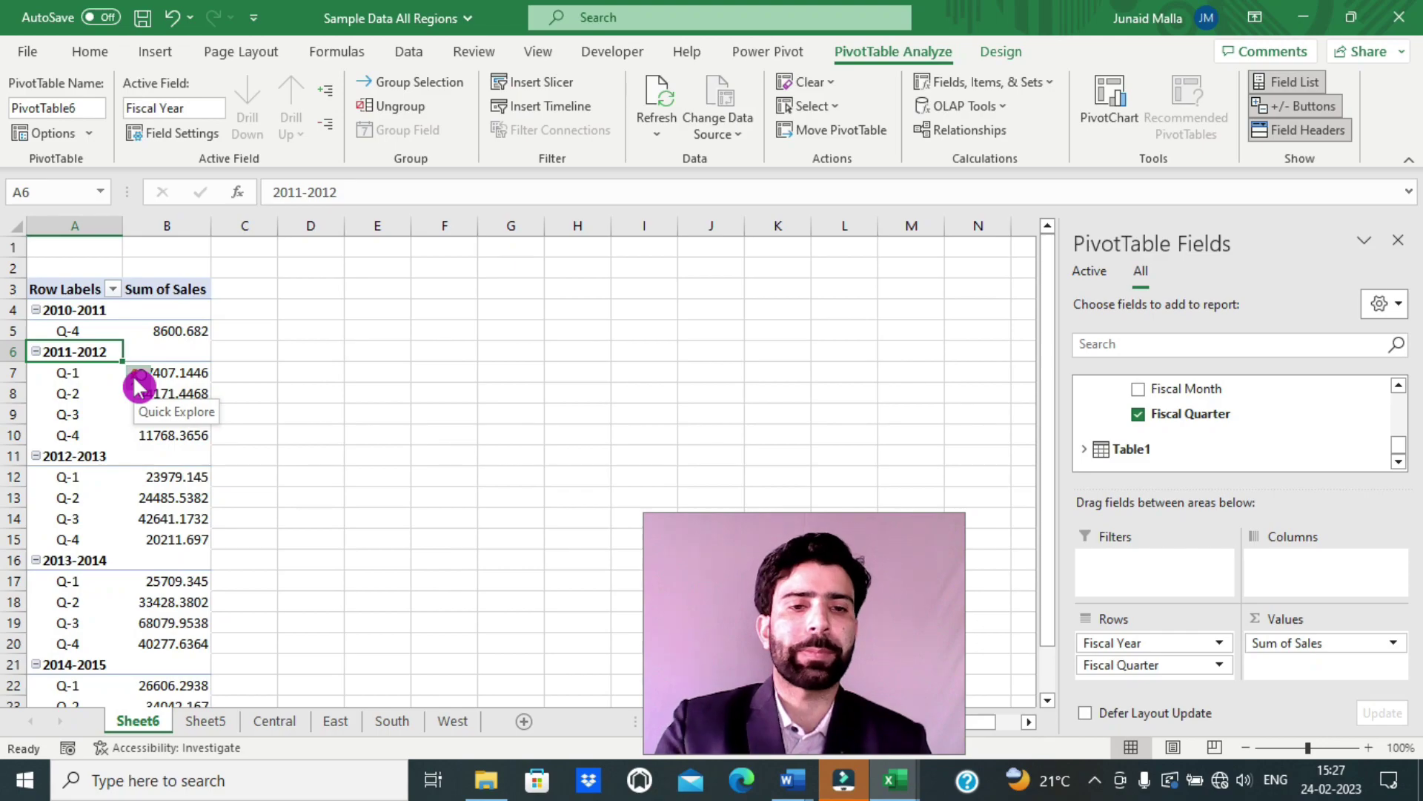
Step: Check the 2011-2012 Q-1 and Q-2 totals, then nest Fiscal Month under each quarter
{"action": "left_click", "coordinate": [197, 394]}
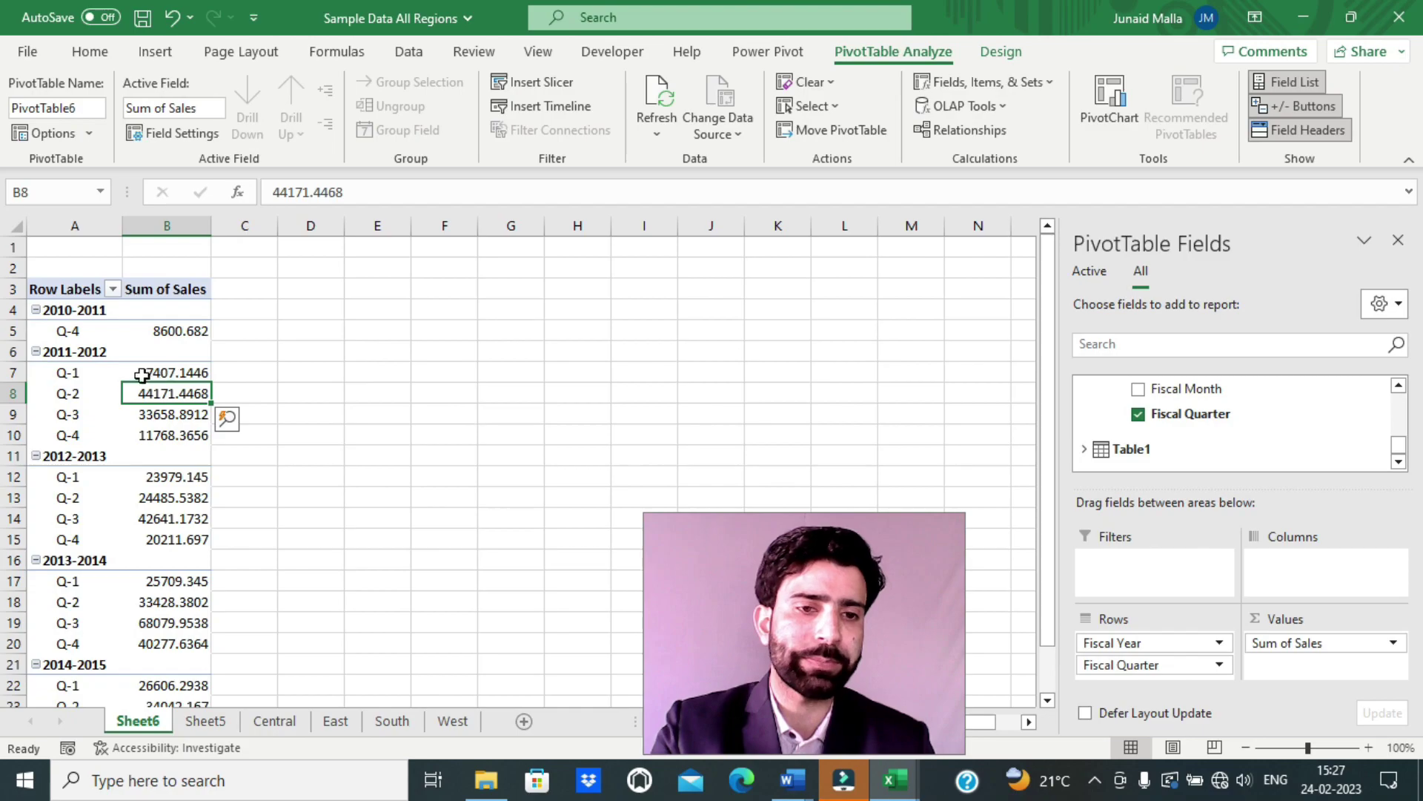
{"action": "left_click", "coordinate": [176, 372]}
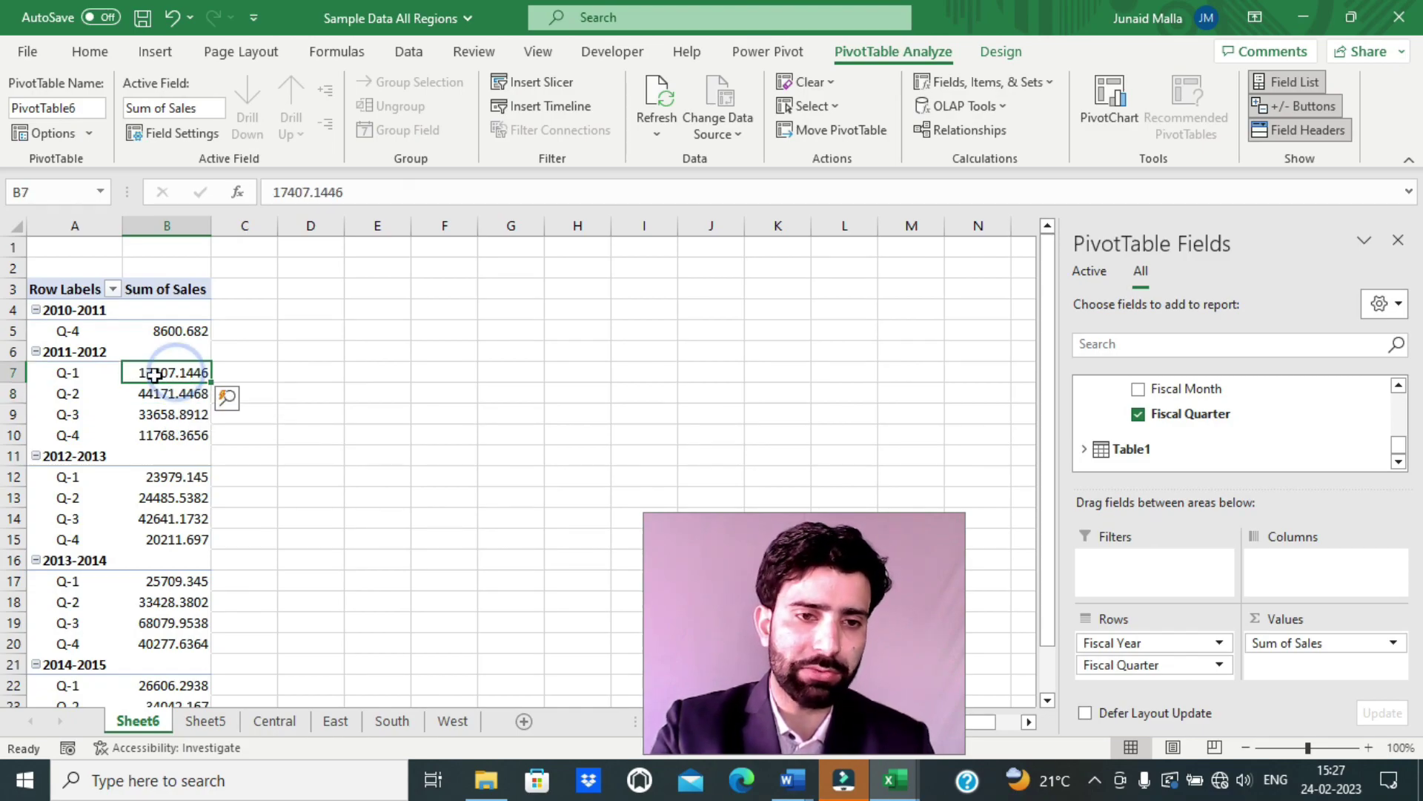
{"action": "left_click", "coordinate": [145, 393]}
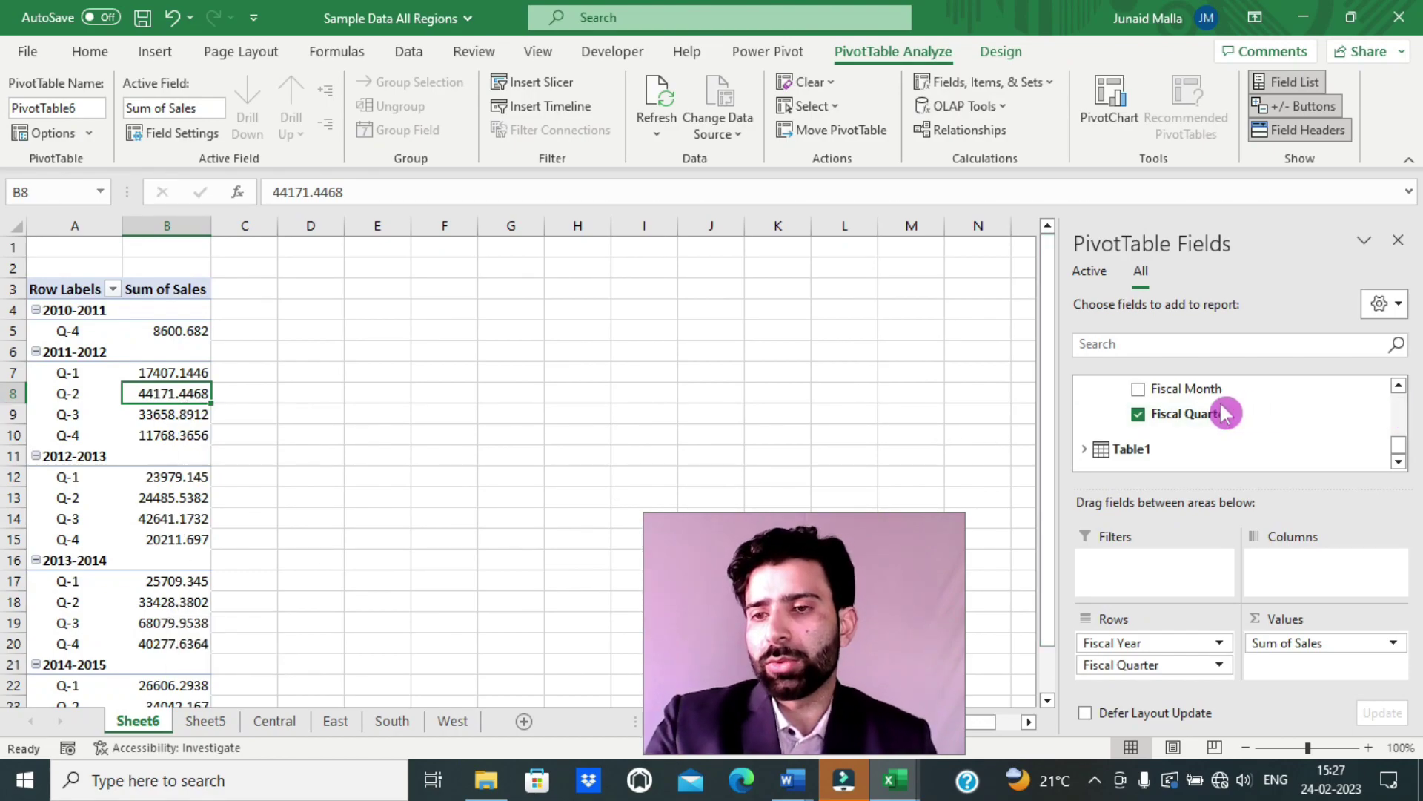
{"action": "left_click_drag", "start_coordinate": [1151, 394], "coordinate": [1125, 675]}
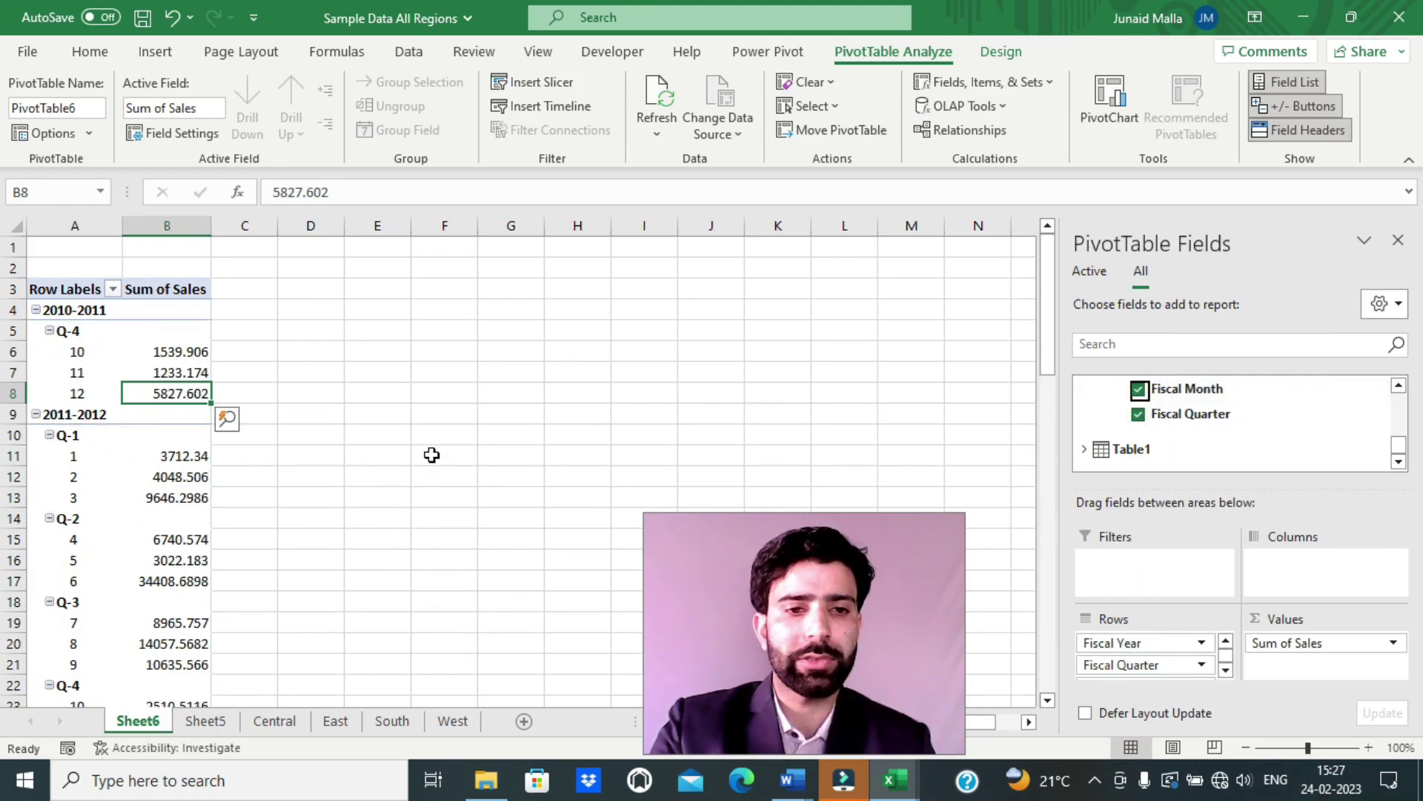